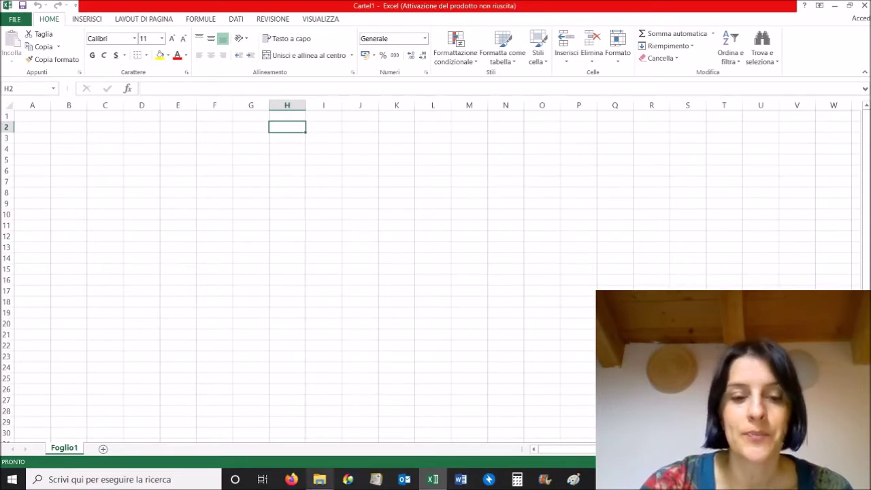
Open the PIVOT.csv grades file from its folder in File Explorer
click(319, 479)
double_click(326, 94)
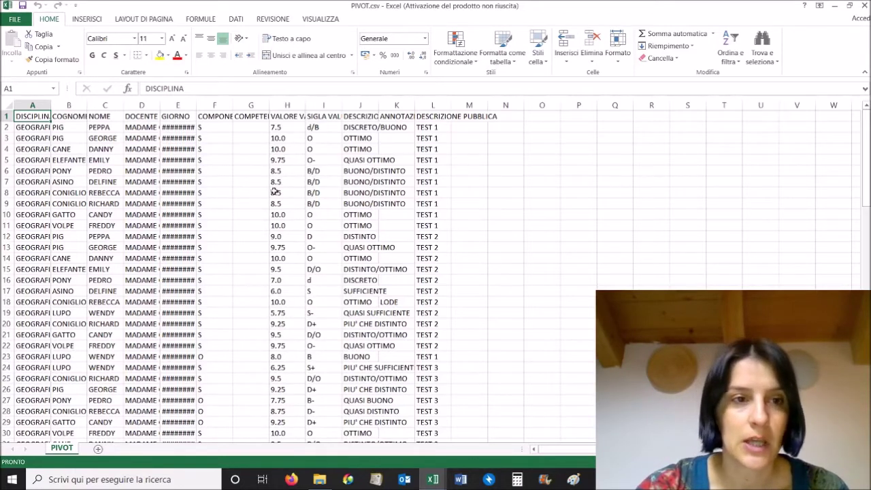
Widen all columns, hide columns A, D–G and I–L, then widen column B
click(4, 103)
drag(86, 105, 91, 105)
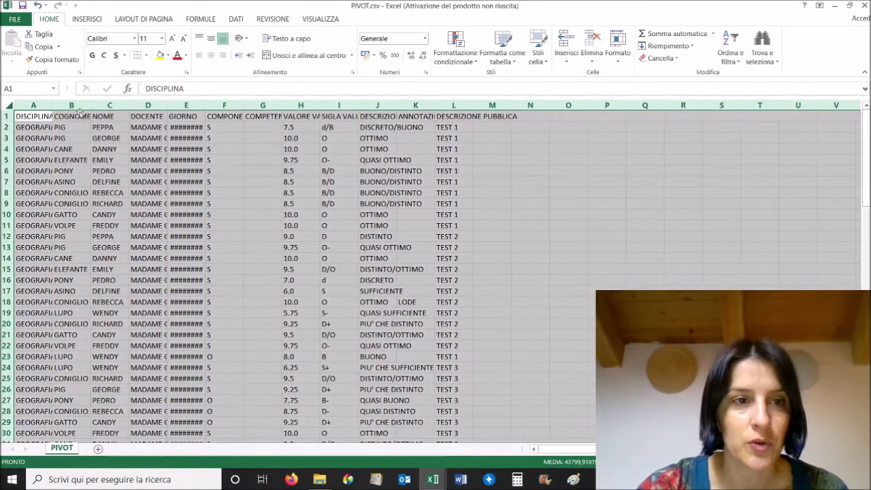
click(33, 105)
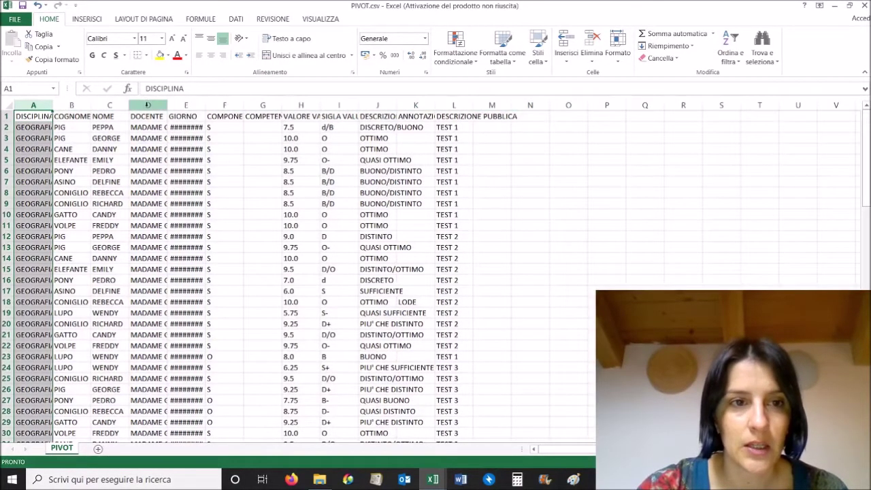
drag(147, 104, 264, 105)
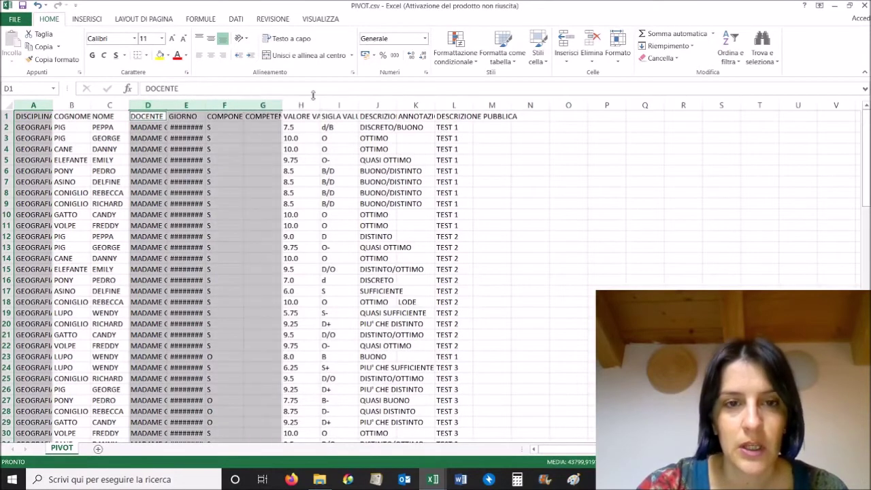
drag(339, 105, 452, 104)
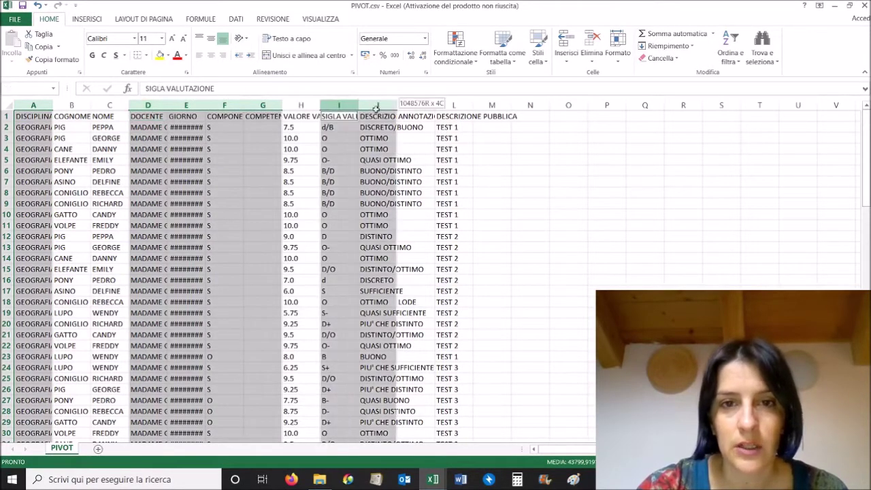
right_click(454, 106)
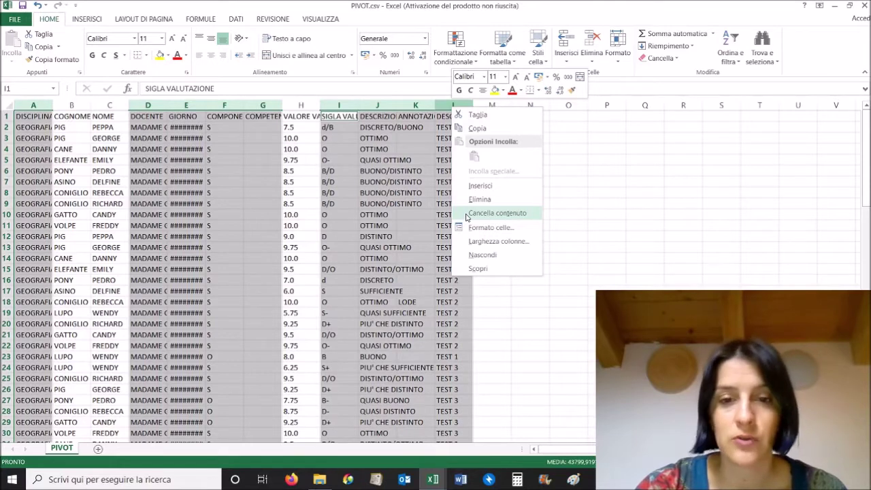
click(476, 255)
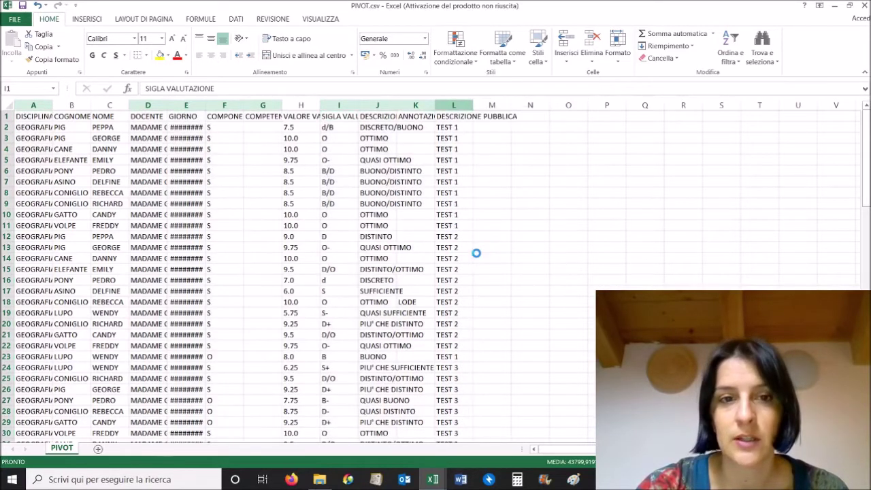
click(263, 204)
drag(52, 105, 204, 109)
Replace every '.' with ',' throughout column H using Find and Replace
click(141, 128)
key(Down)
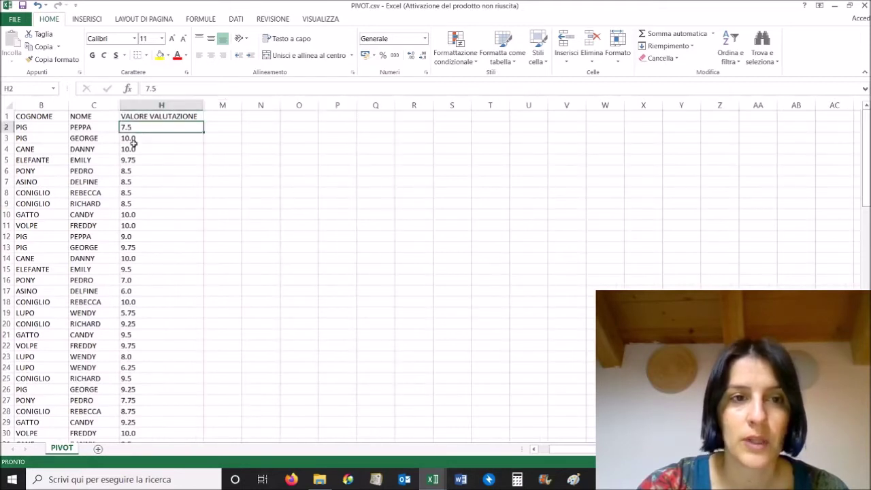
key(Down)
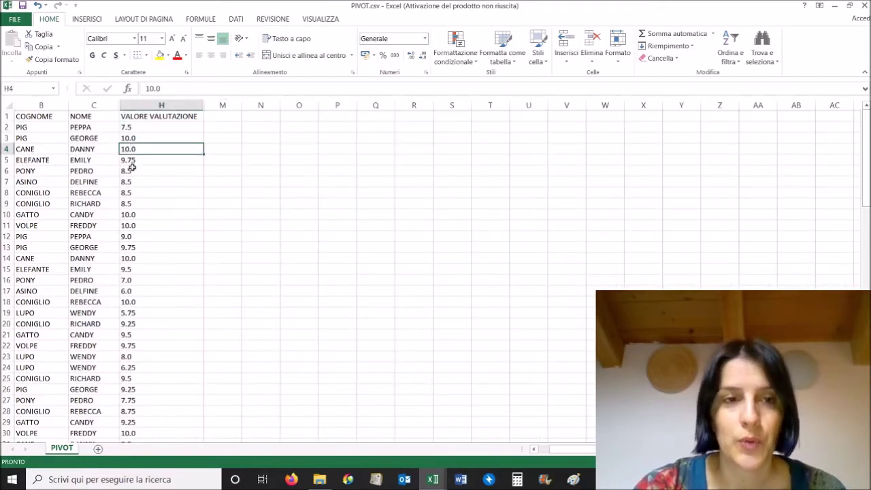
click(136, 105)
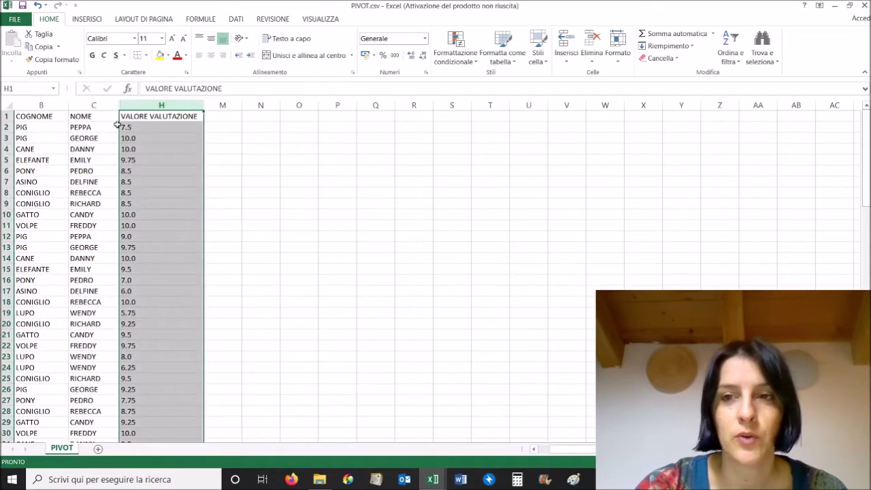
click(773, 64)
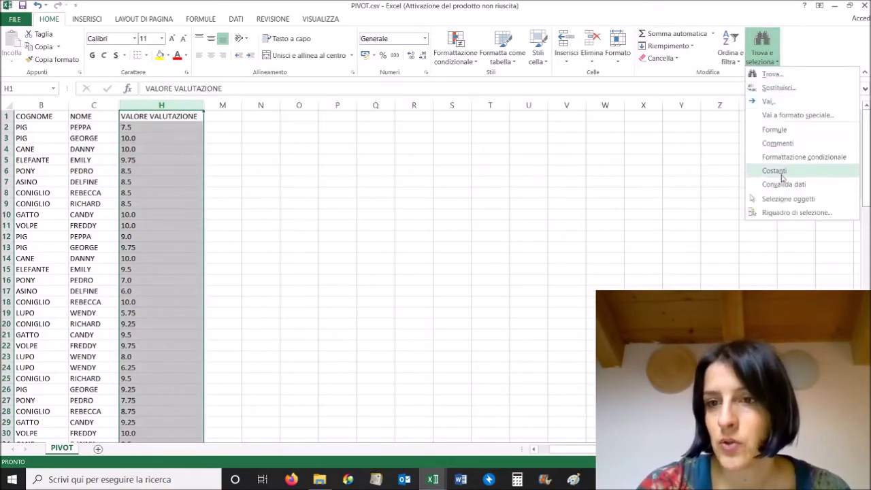
click(778, 88)
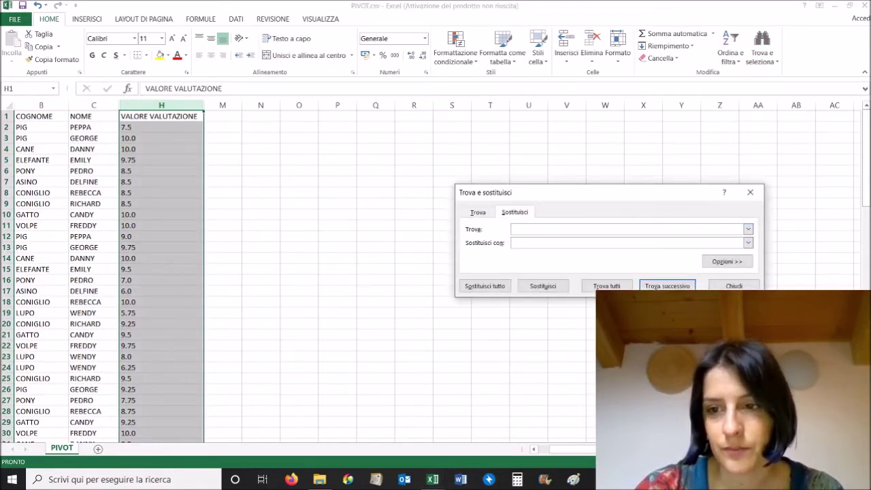
text(.)
click(528, 243)
text(,)
click(497, 287)
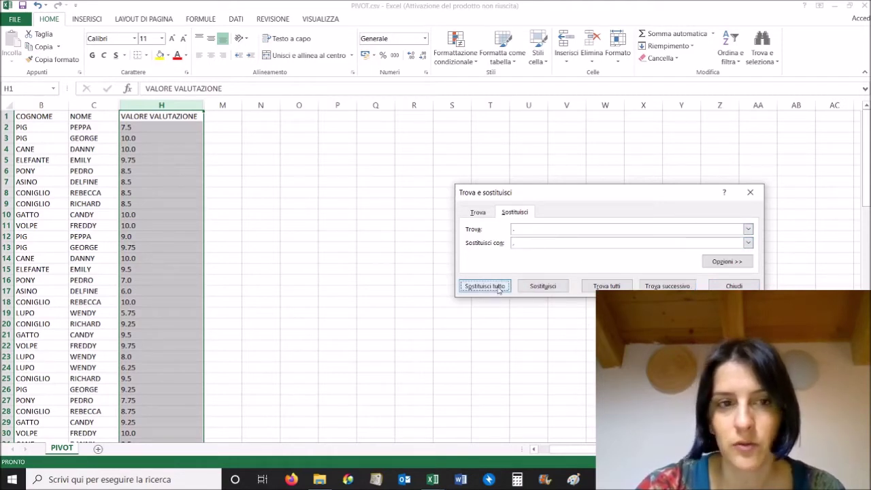
click(446, 271)
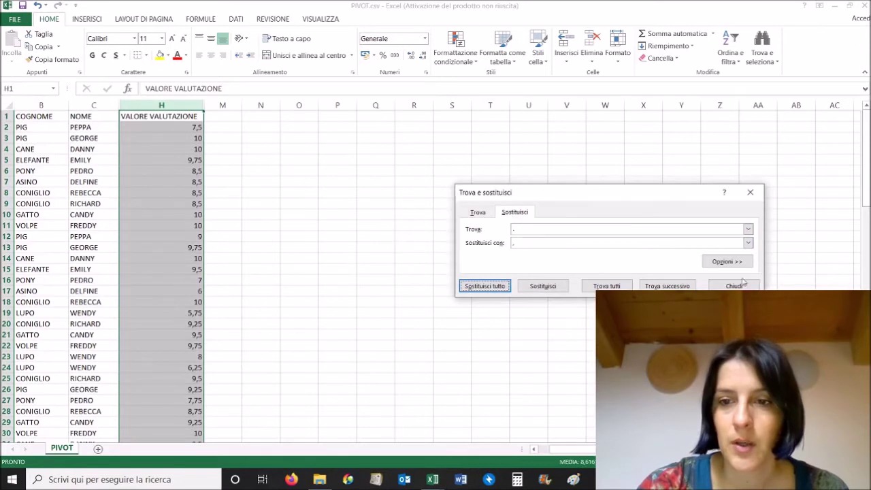
click(738, 286)
click(394, 163)
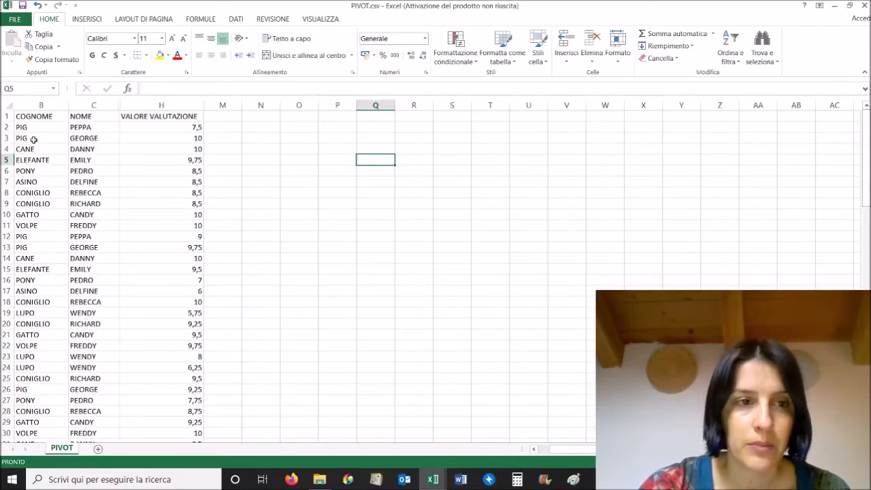
Enter =CONCATENA(C2;" ";B2) in M2 to join first name and surname
click(229, 127)
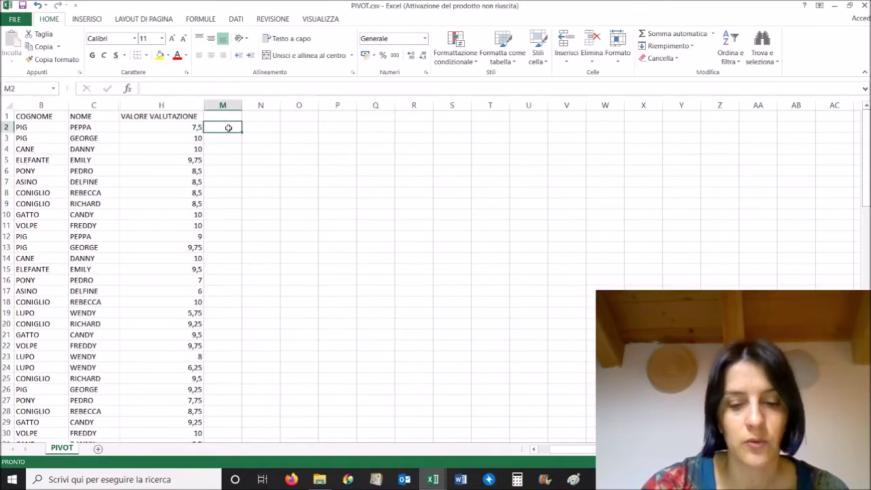
text(=conc)
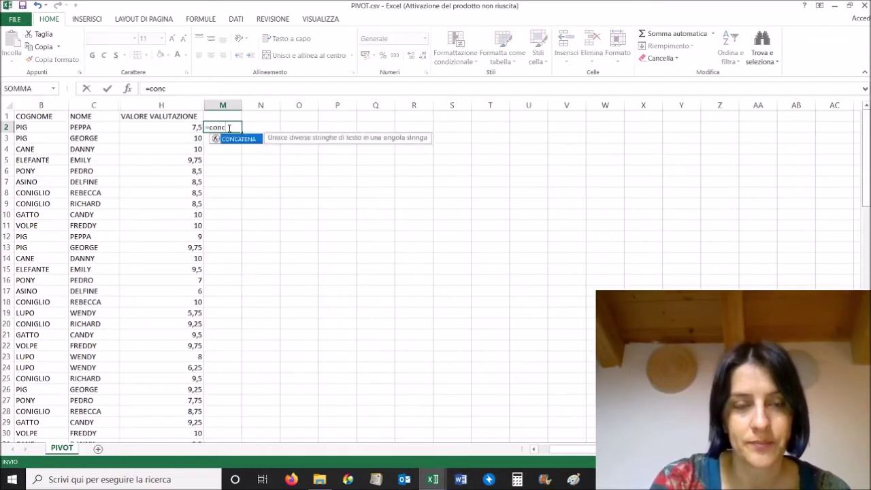
double_click(239, 139)
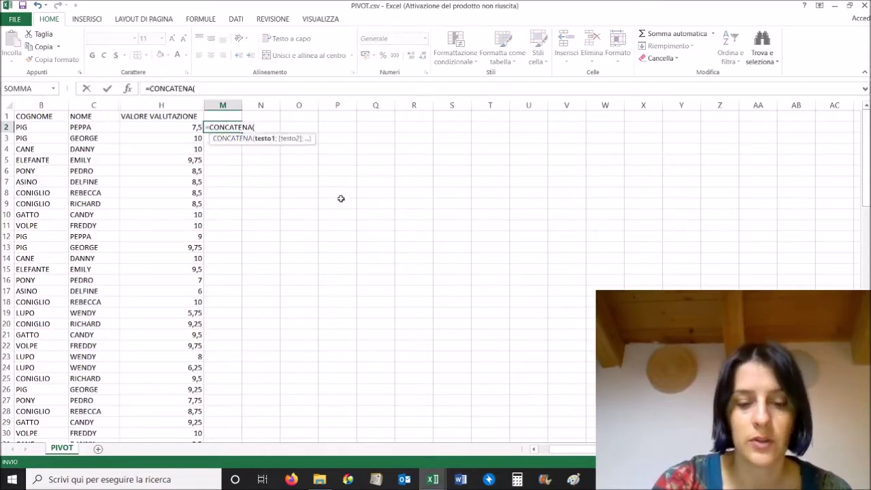
click(88, 127)
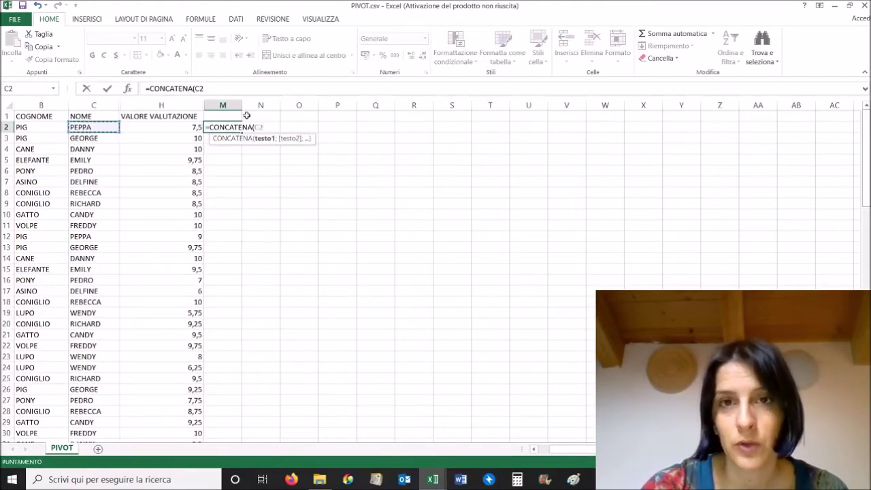
text(;)
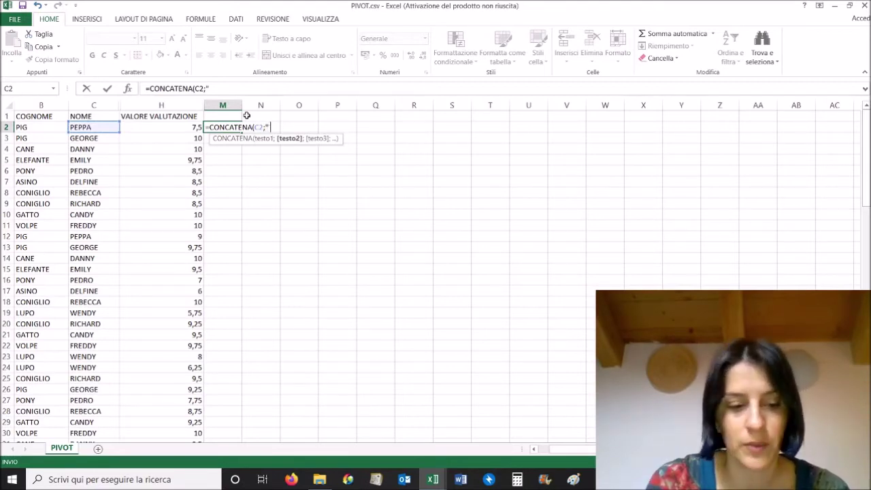
text(;)
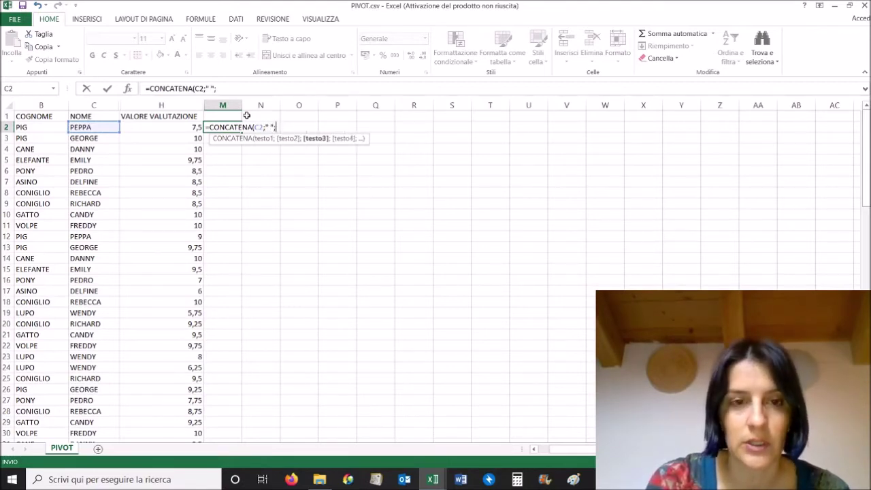
click(36, 128)
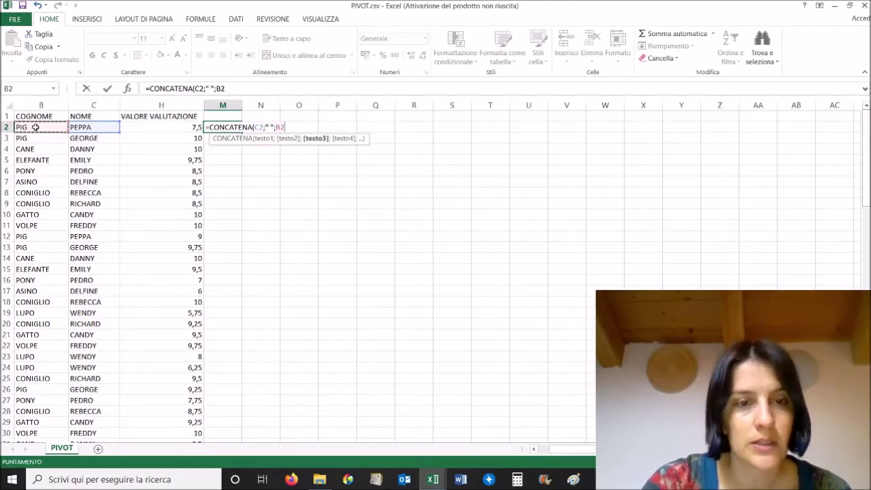
text())
key(Return)
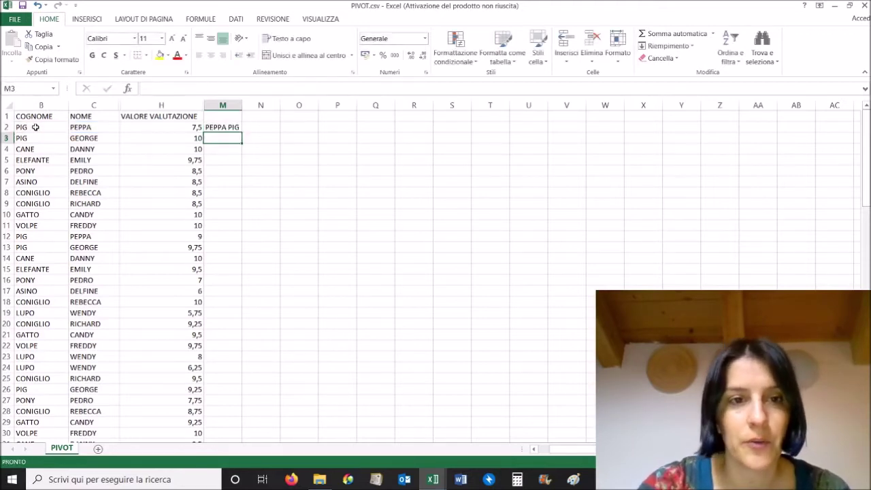
Fill the M2 full-name formula down column M to row 100
click(216, 127)
drag(241, 134, 215, 484)
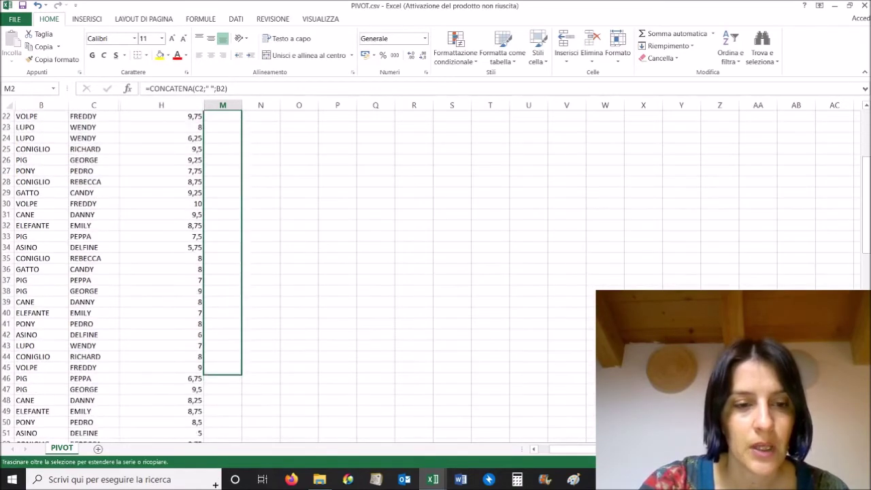
drag(215, 484, 231, 392)
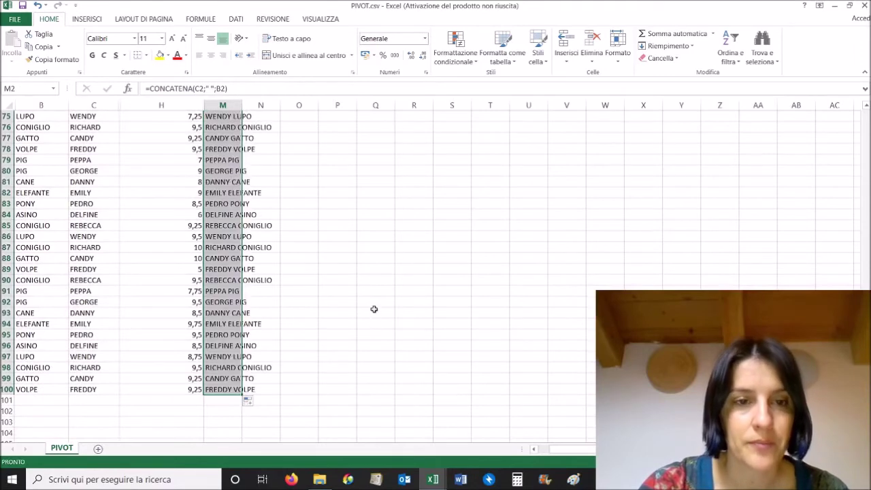
click(389, 281)
scroll(385, 243, up, 20)
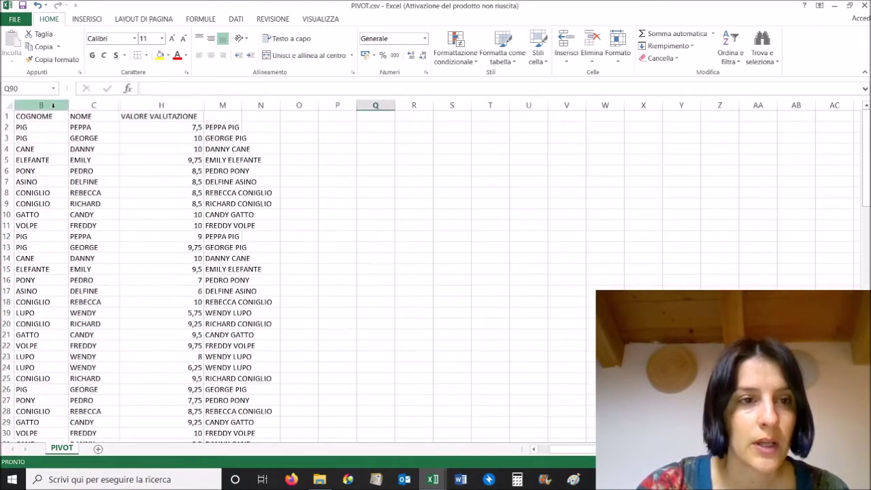
Hide the surname and first-name columns B and C, and widen column M
drag(53, 105, 94, 105)
right_click(94, 106)
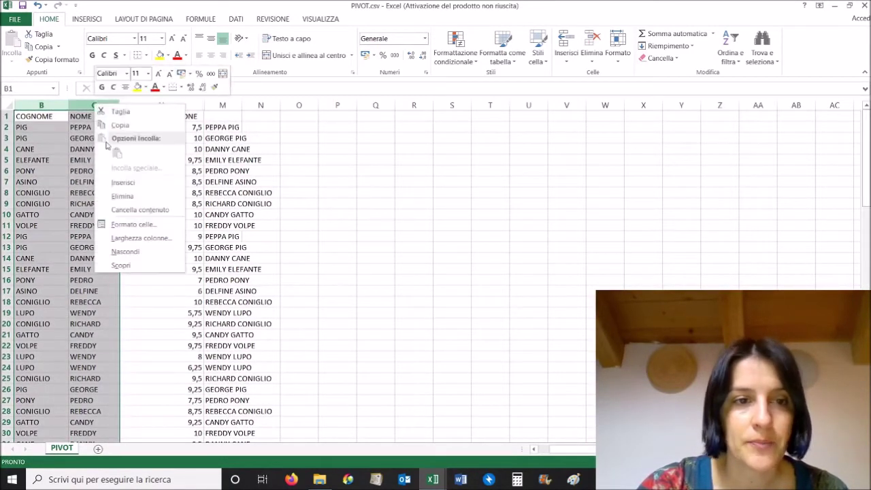
click(125, 251)
drag(235, 192, 272, 193)
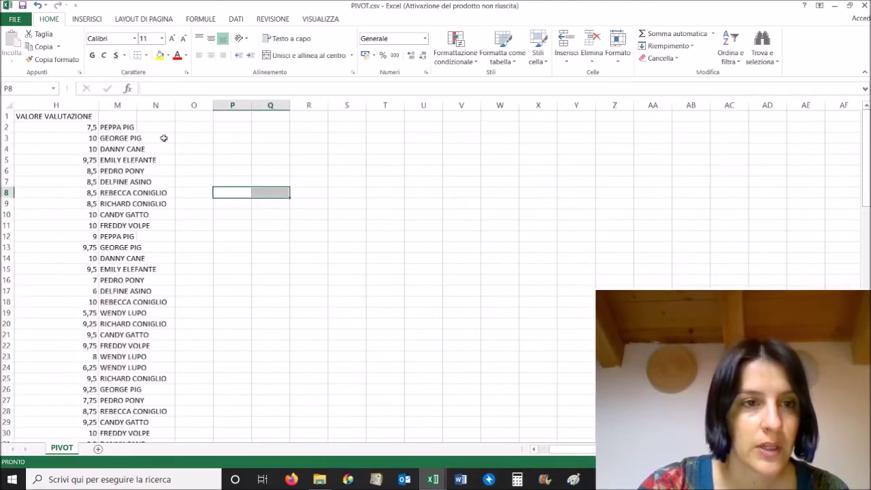
drag(134, 105, 192, 104)
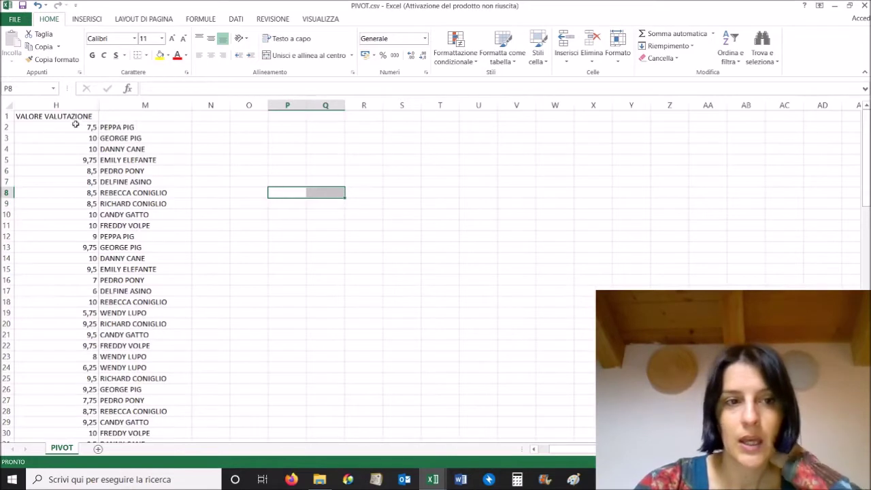
Enter the header STUDENTE in cell M1
click(115, 117)
text(S)
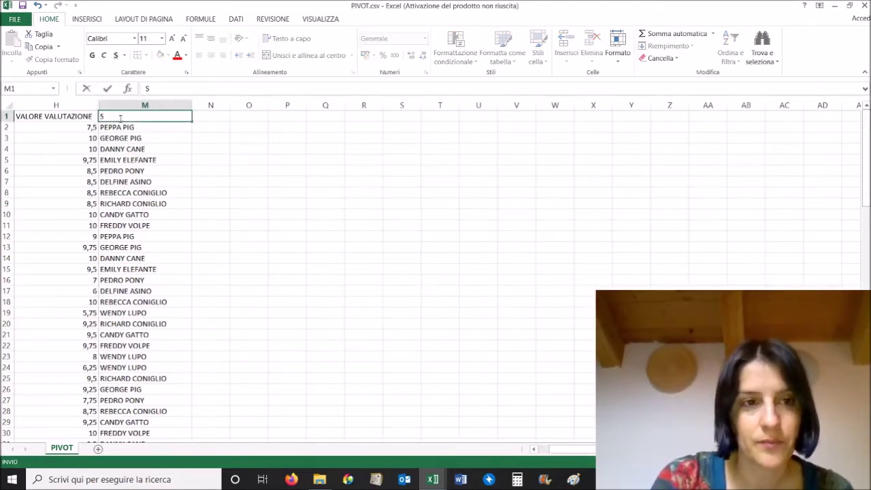
text(tud)
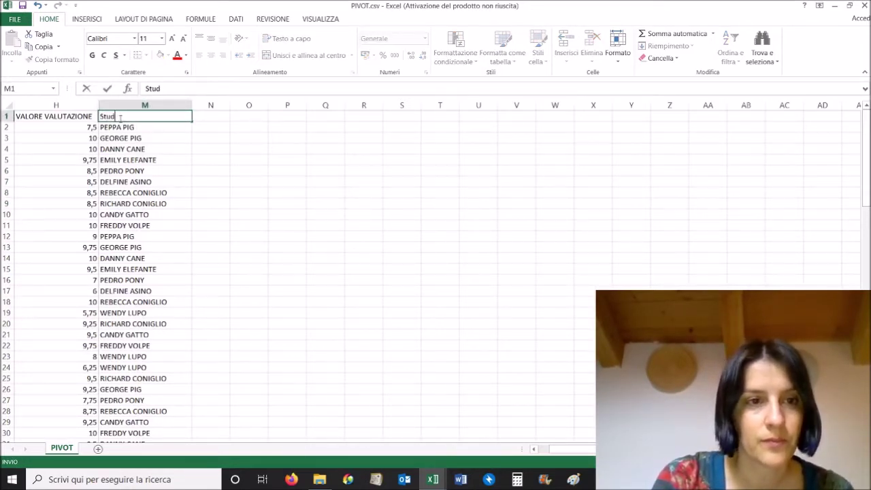
text(entTE)
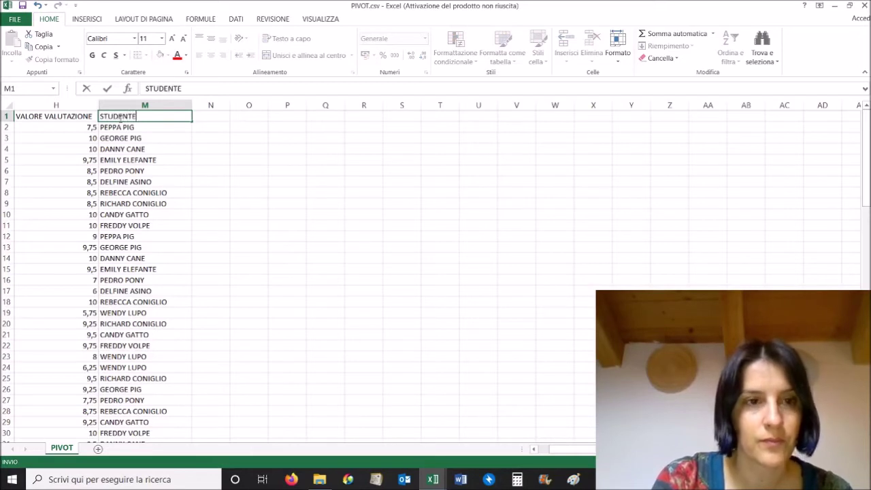
click(229, 178)
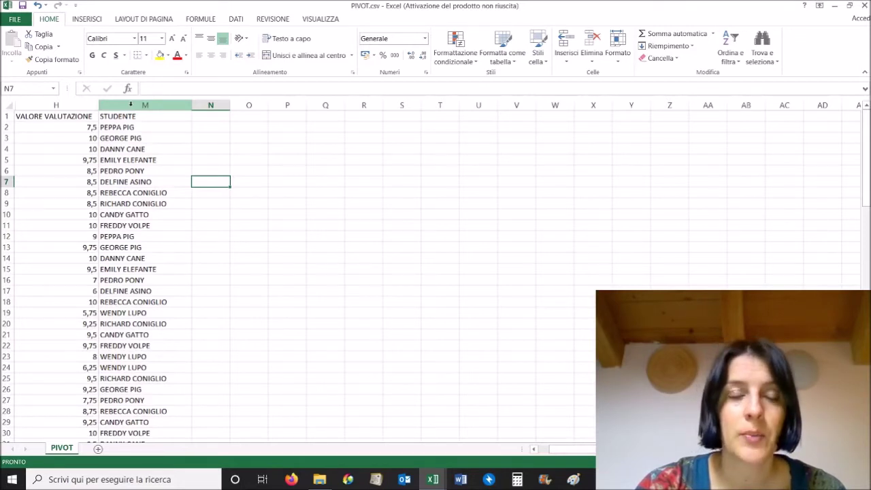
Select all the data and insert a pivot table on a new sheet, Foglio1
click(130, 104)
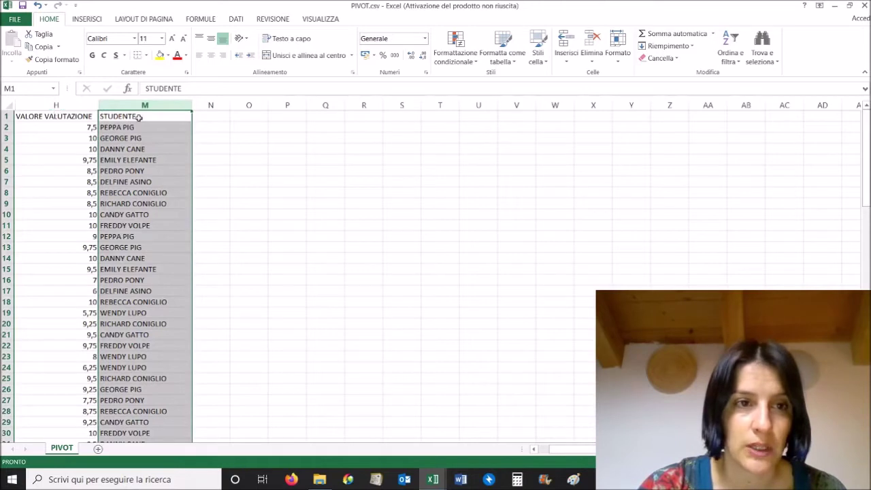
click(198, 128)
click(4, 108)
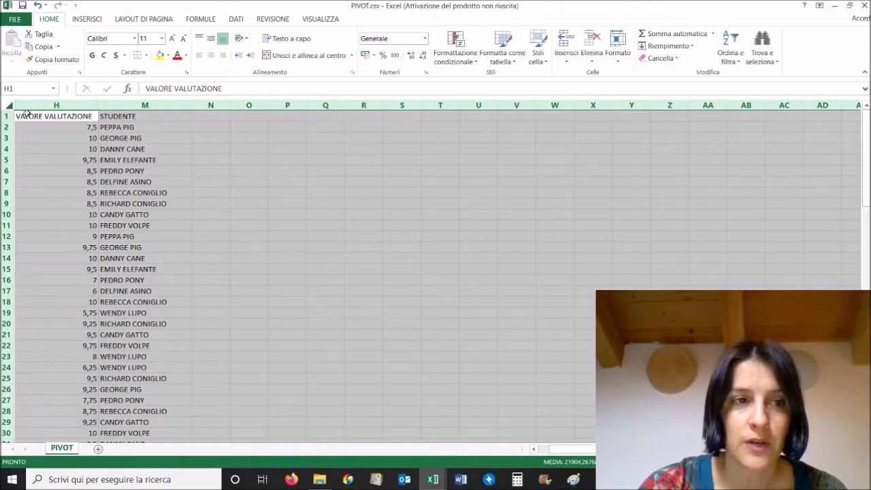
click(88, 19)
click(13, 49)
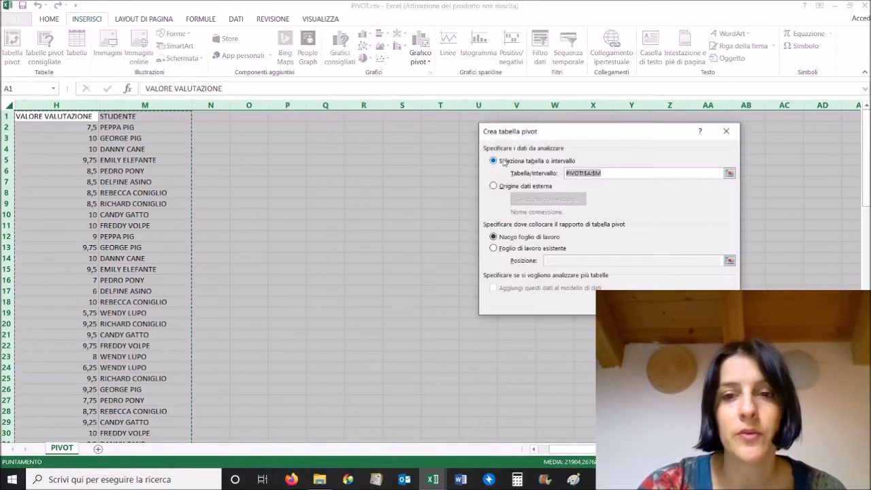
key(Return)
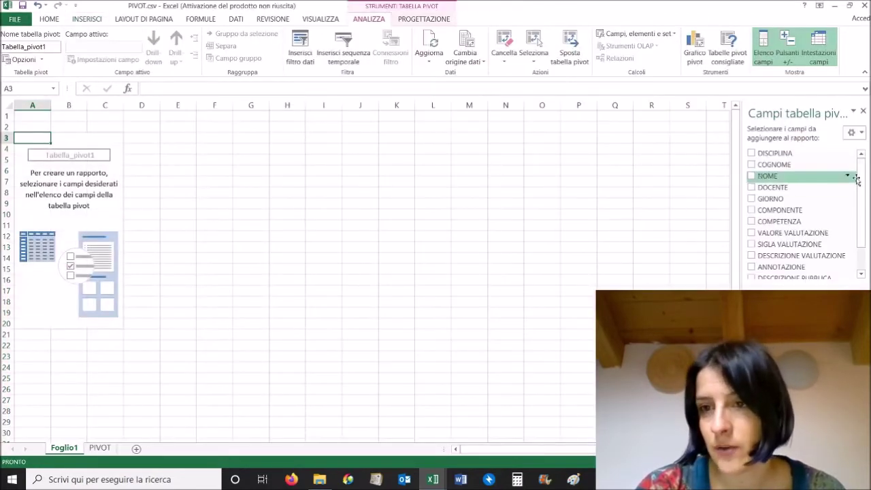
scroll(816, 225, down, 2)
scroll(818, 257, down, 1)
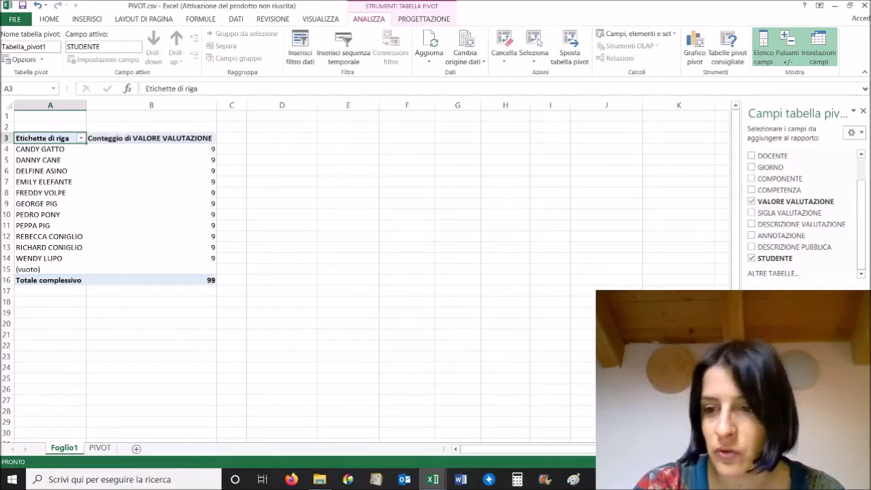
Summarize the grade field by Media instead of count and narrow column B
click(803, 442)
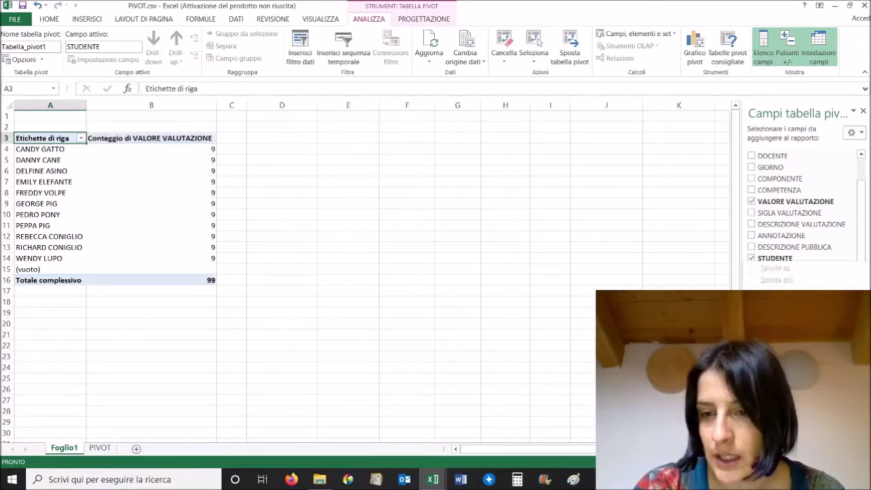
click(783, 385)
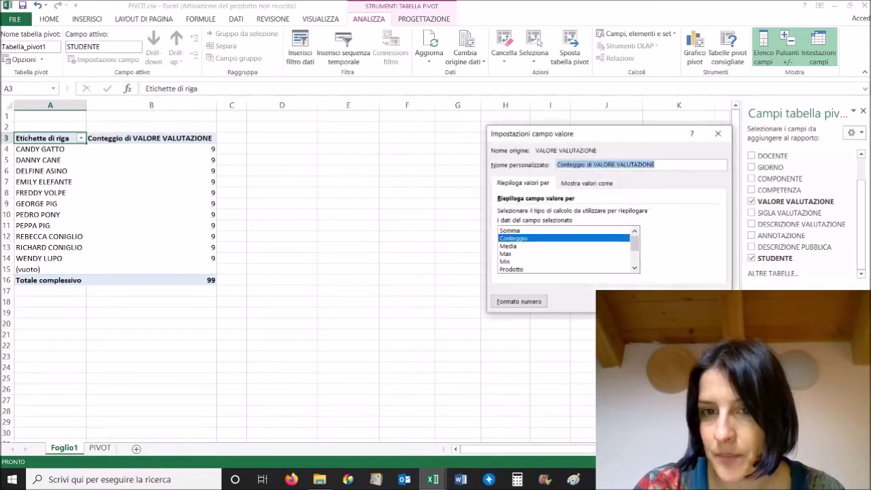
click(521, 247)
key(Return)
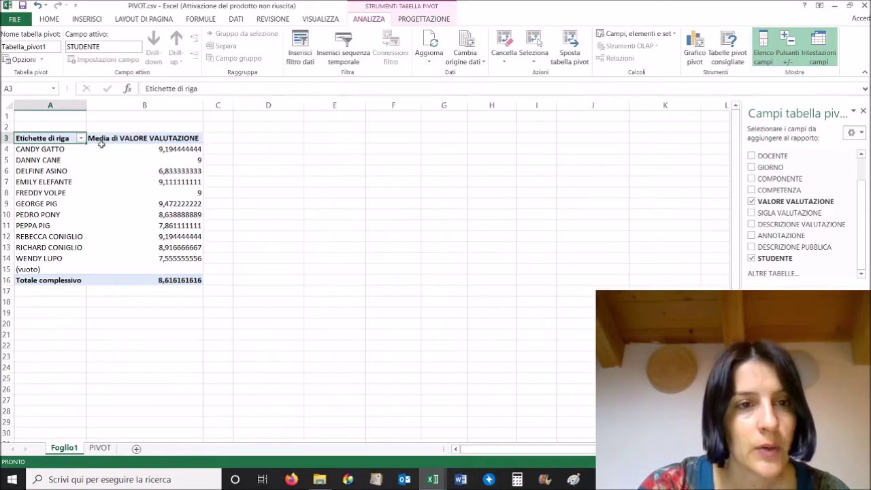
drag(203, 105, 182, 105)
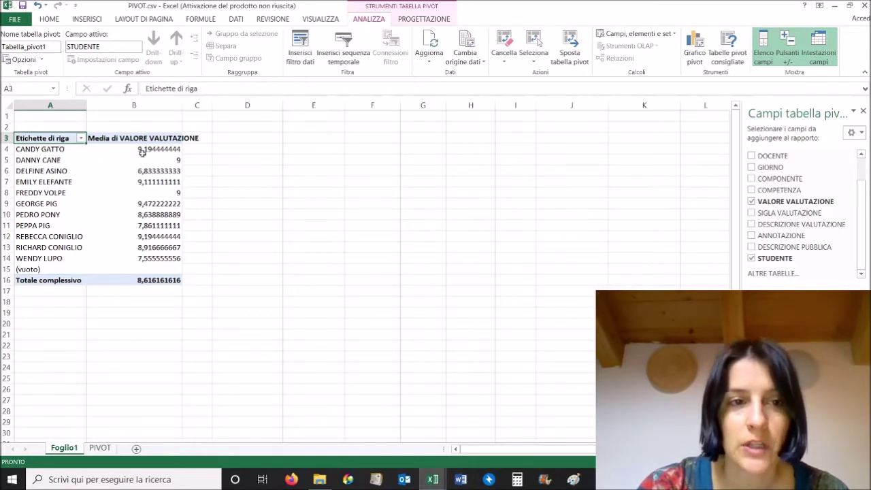
click(135, 105)
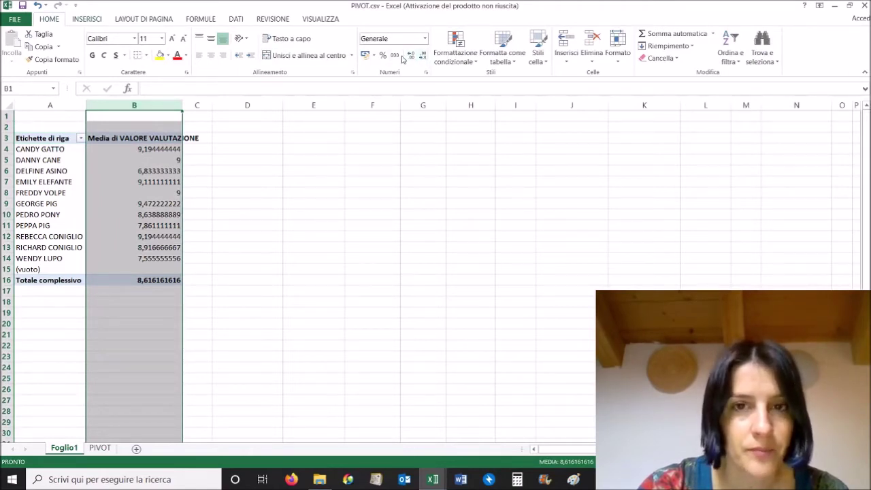
Format the averages in B4:B16 as Numero with no decimals, then select names and averages
click(265, 150)
drag(126, 149, 115, 281)
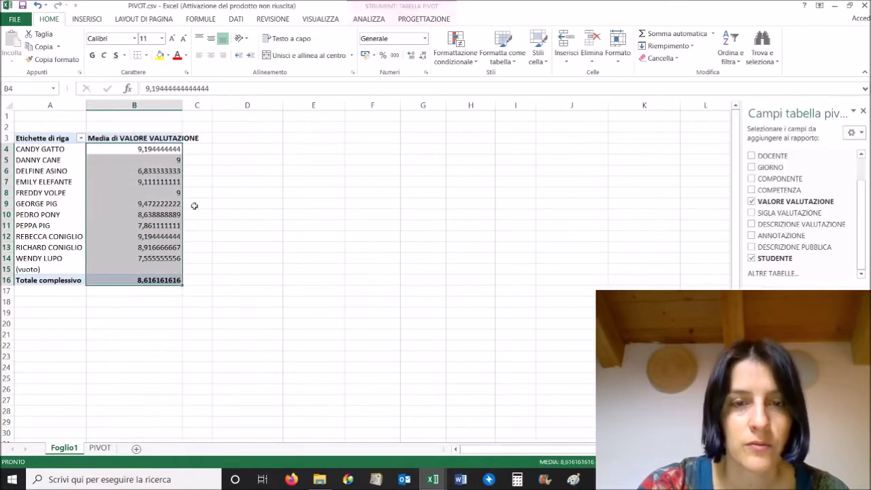
click(410, 54)
click(422, 54)
click(422, 54)
click(422, 54)
click(422, 54)
click(422, 55)
click(422, 55)
click(422, 54)
click(422, 55)
click(422, 55)
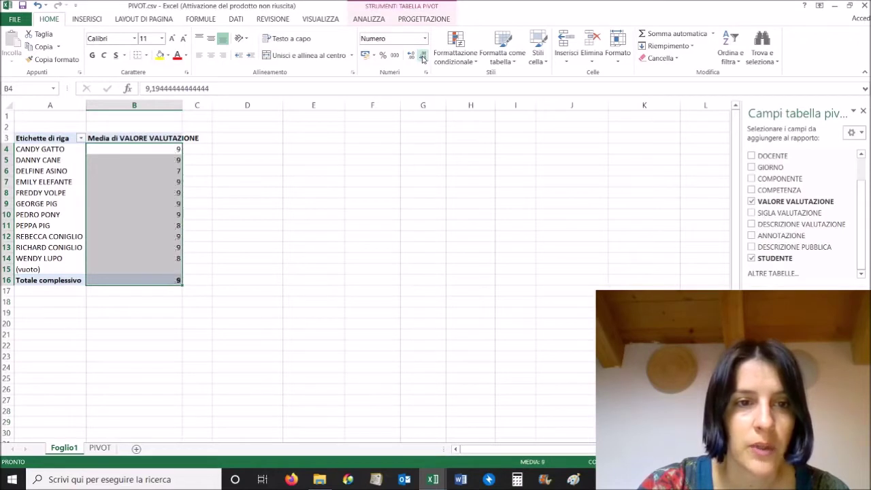
click(258, 182)
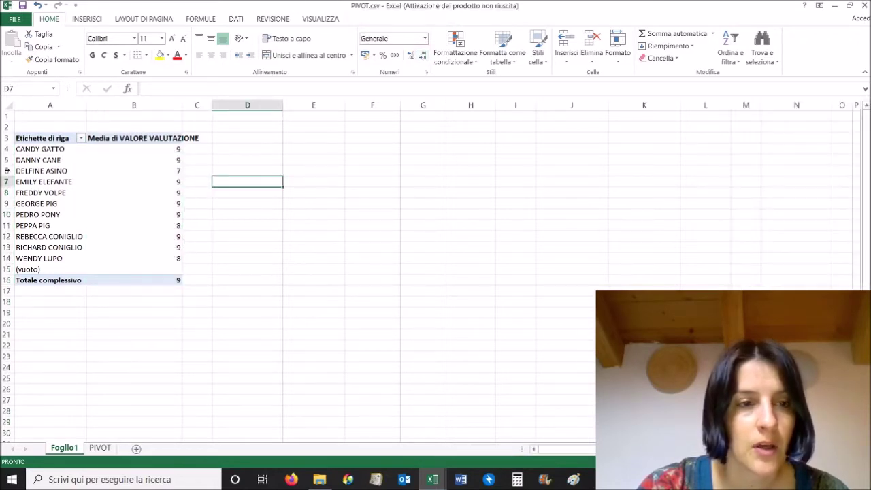
key(Up)
key(Up)
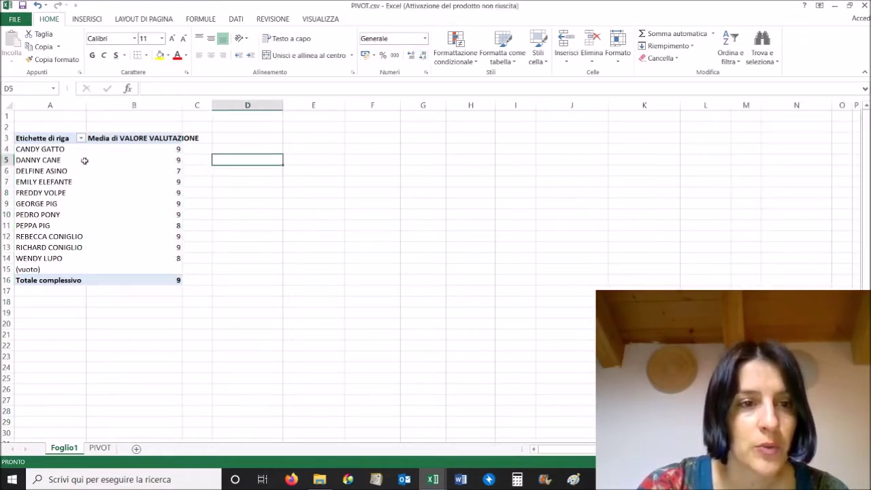
drag(56, 149, 137, 256)
Copy the student names and averages into a new blank workbook and autofit column A
key(ctrl+c)
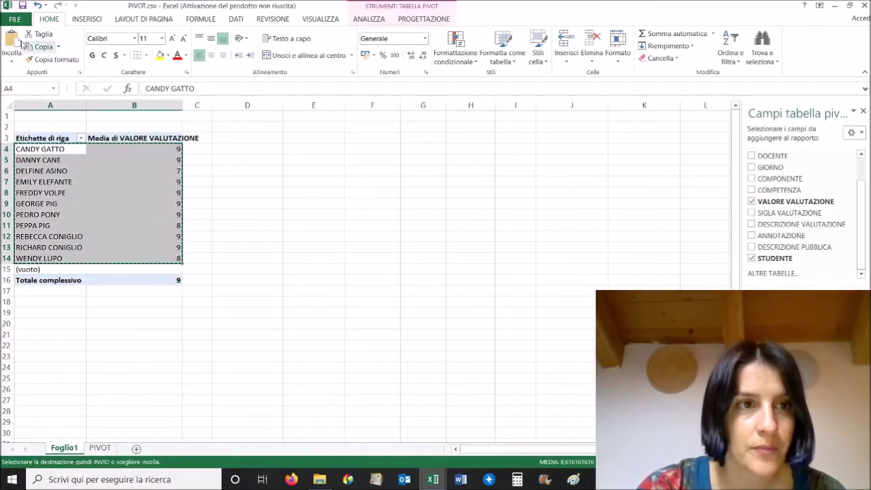
click(12, 20)
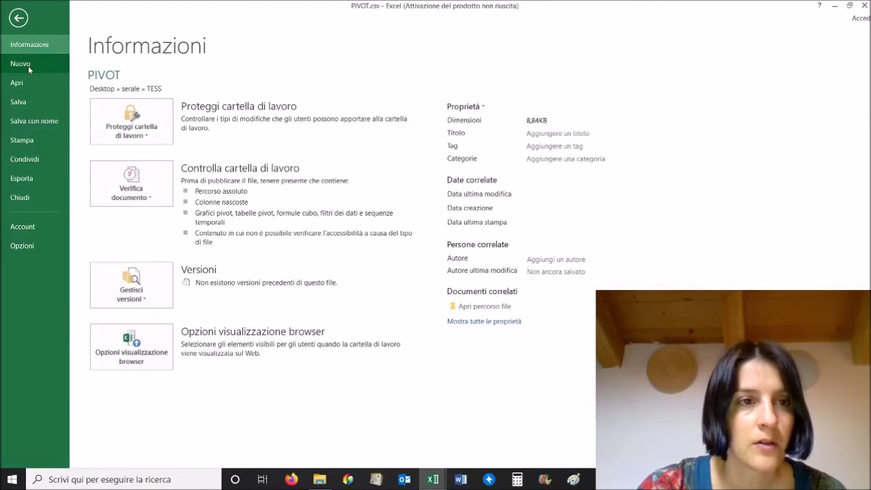
click(26, 64)
click(156, 179)
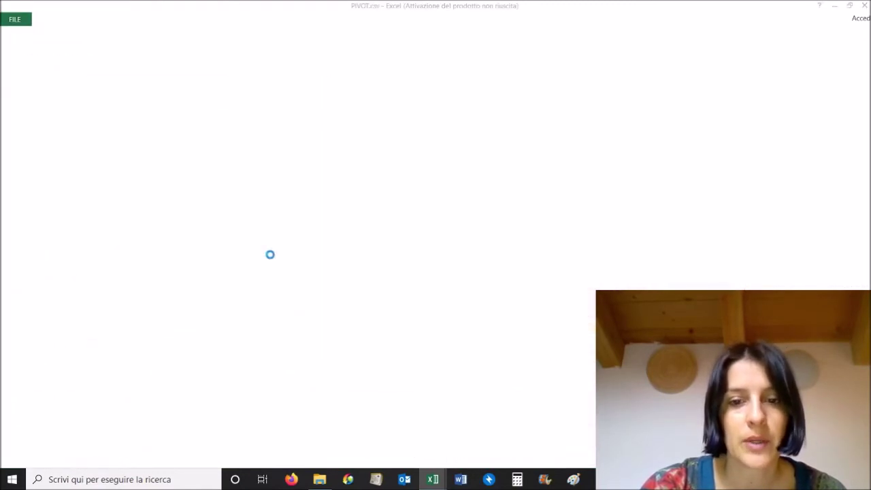
key(ctrl+v)
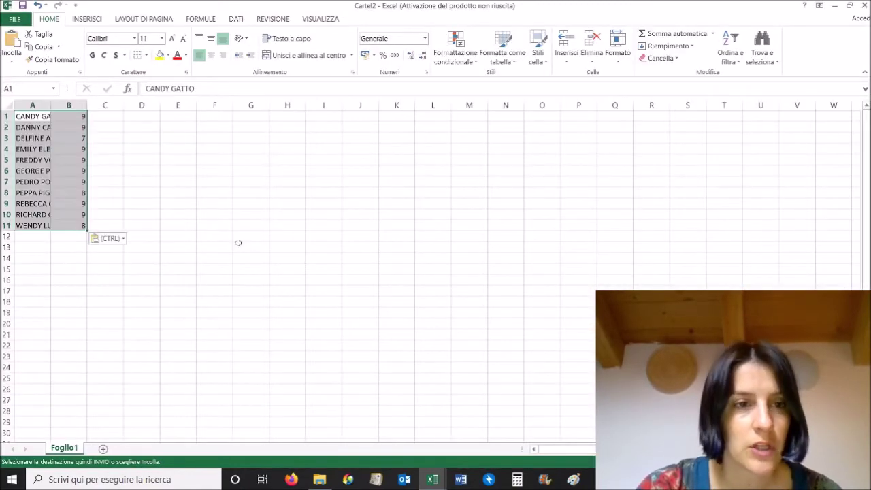
double_click(51, 105)
click(9, 117)
Insert a header row with STUDENTE in column A and MEDIA in column B
right_click(8, 116)
click(66, 195)
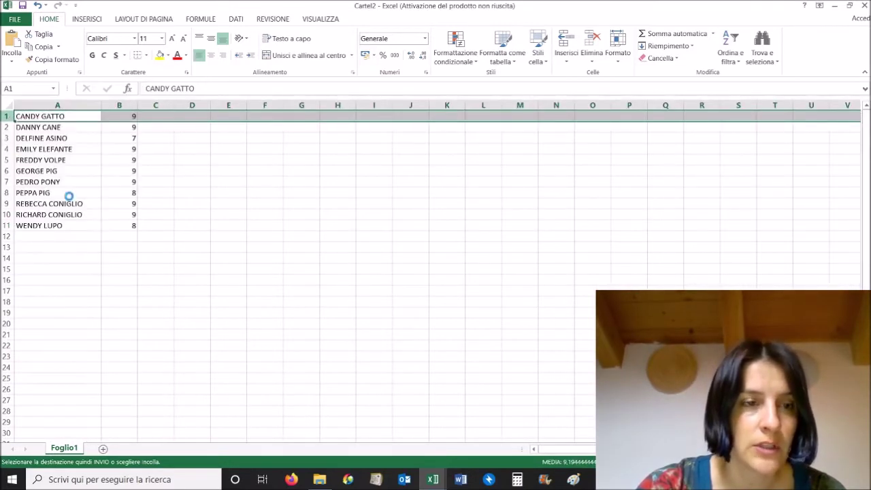
click(68, 126)
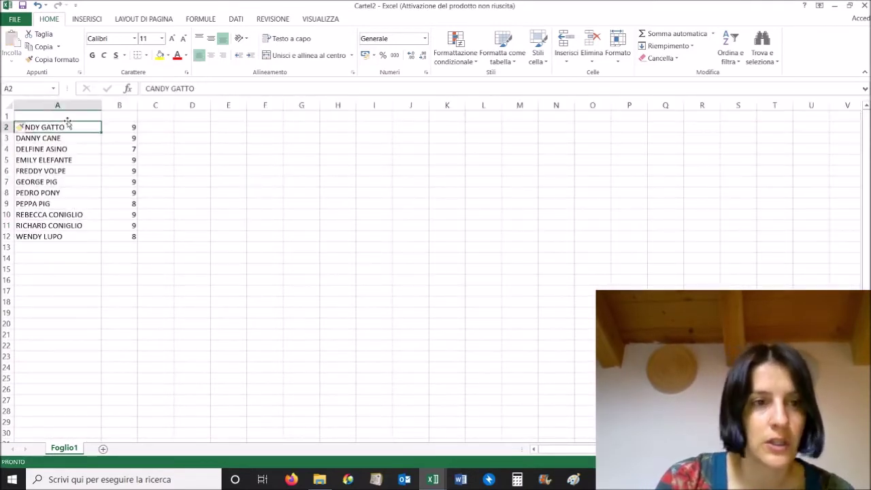
click(67, 120)
text(STUDENTE)
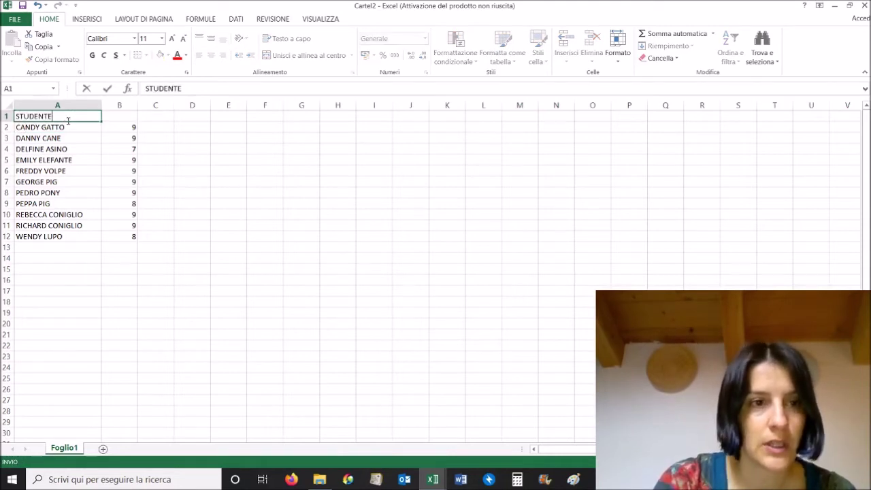
click(121, 119)
key(Delete)
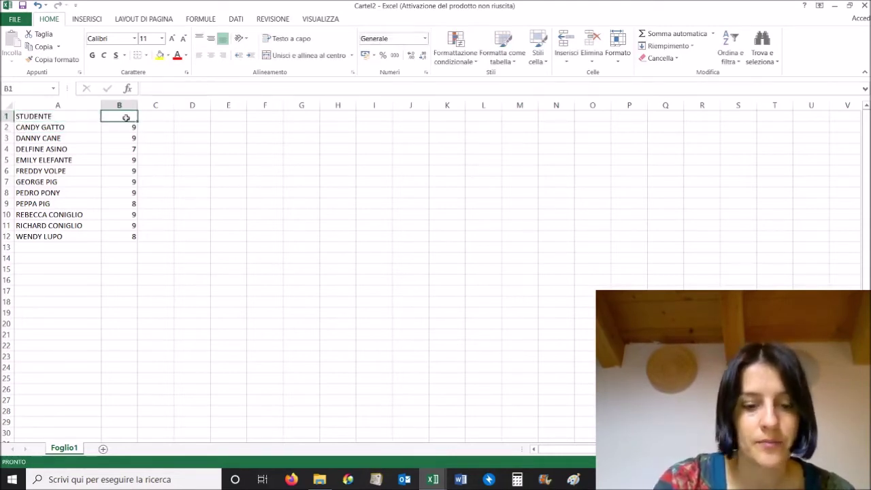
text(MEDIA)
key(Return)
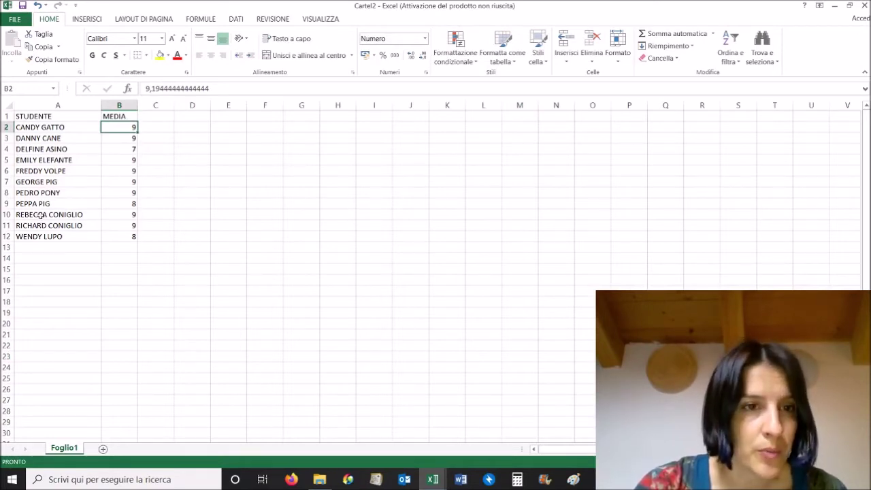
click(30, 247)
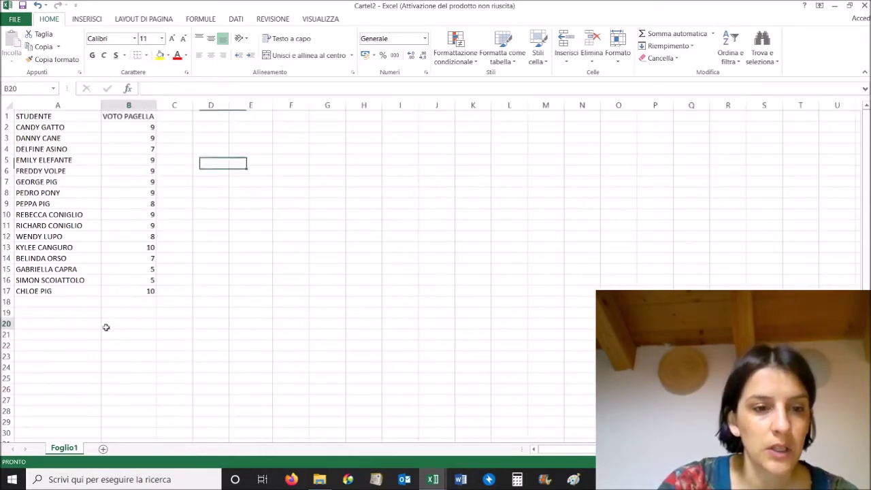
Enter the labels VOTO MEDIO, MODA, MEDIANA, MINIMO and MASSIMO below the table
click(112, 334)
text(VOTO MEDIO)
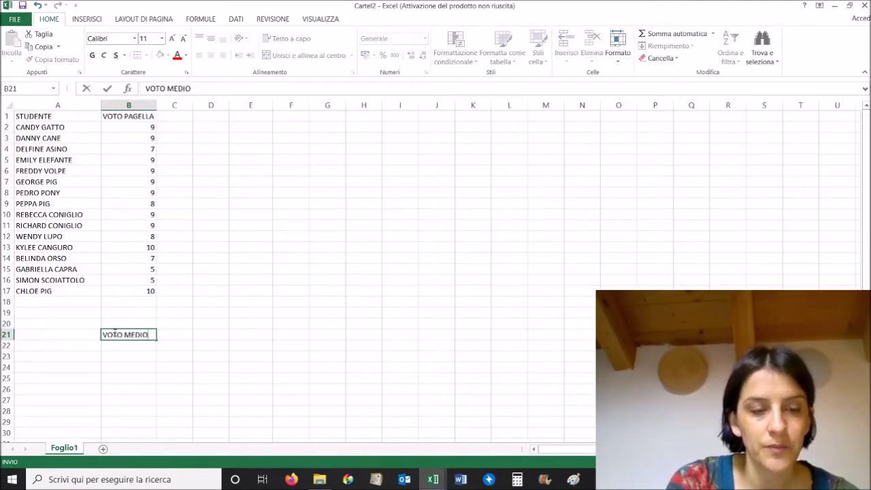
key(Return)
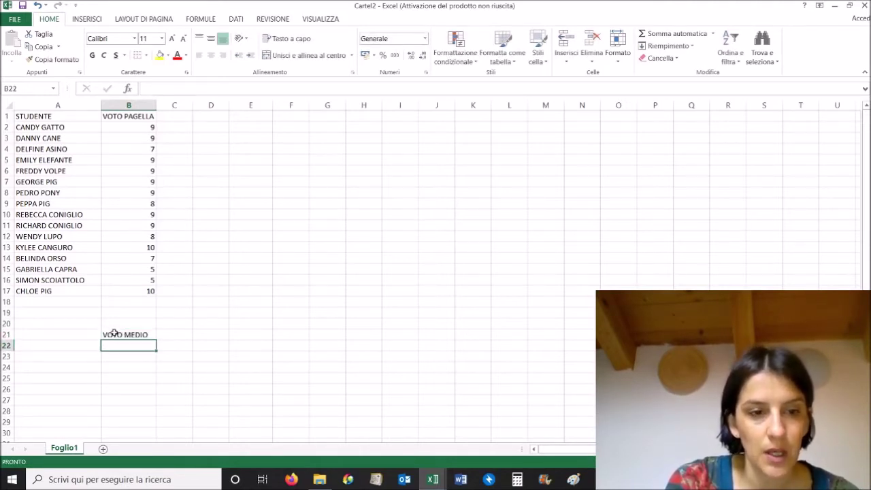
text(=)
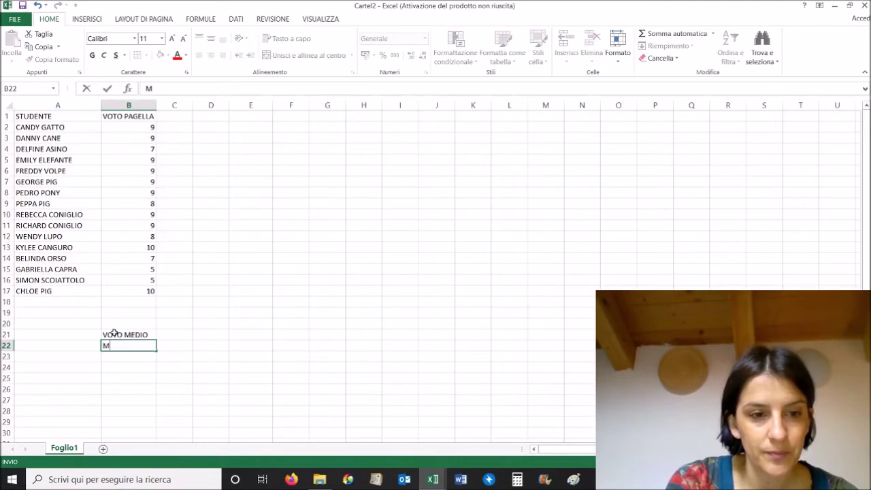
text(DA)
key(Return)
text(MEDIANA)
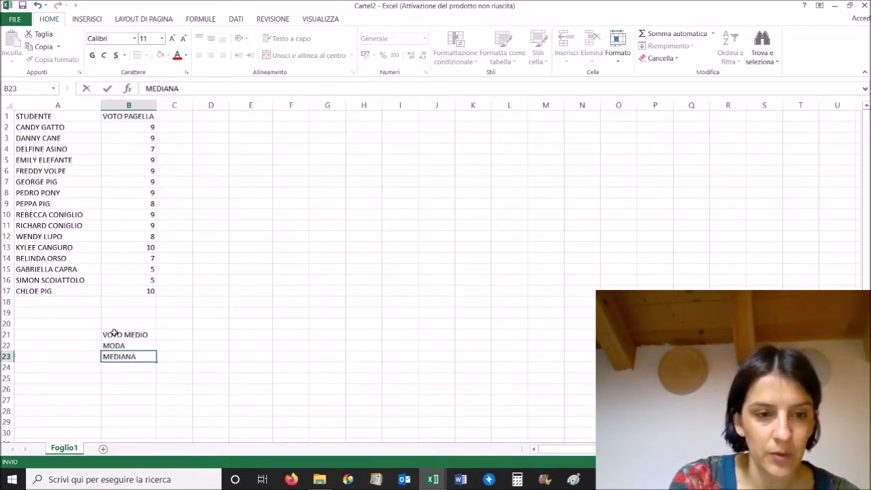
key(Return)
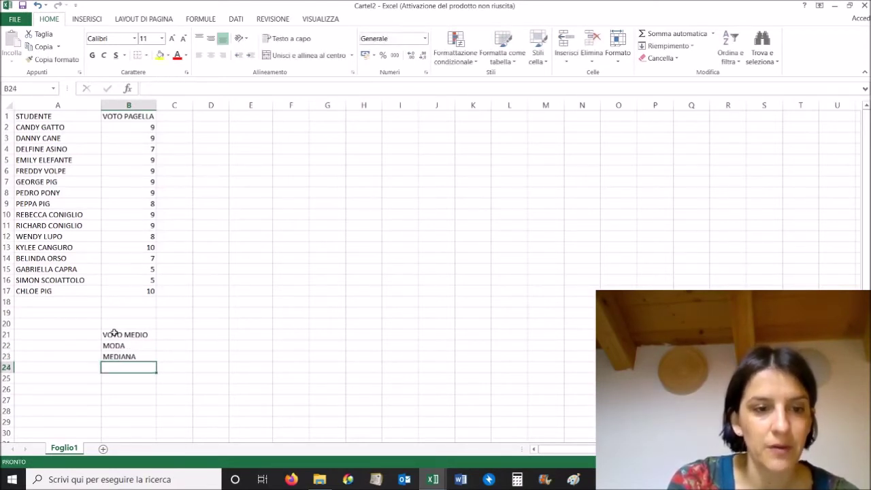
text(MINIMO)
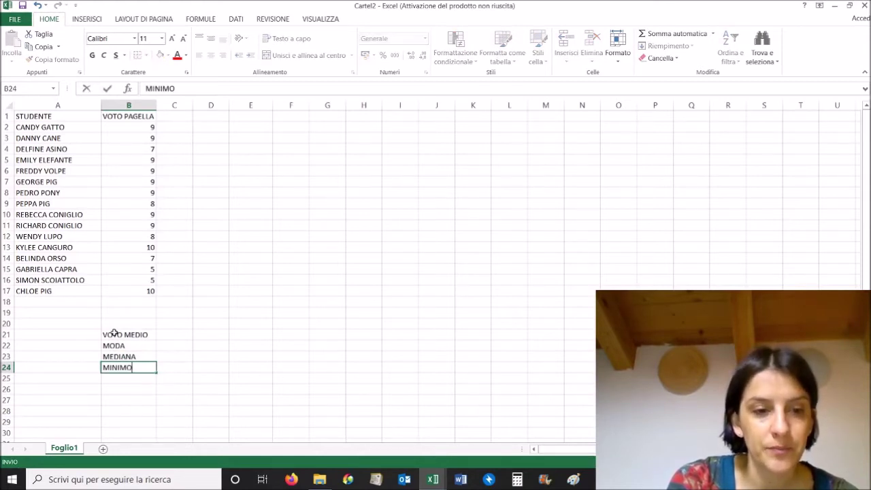
key(Return)
text(MASSIMO)
key(Return)
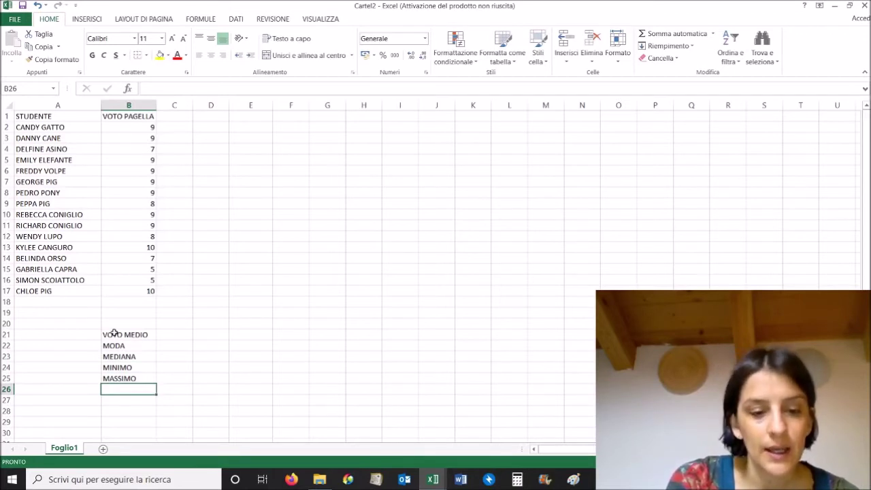
Add the labels FREQUENZE ASSOLUTE and FREQUENZE RELATIVE, then select the label block
text(FREQUENZE ASSOLU)
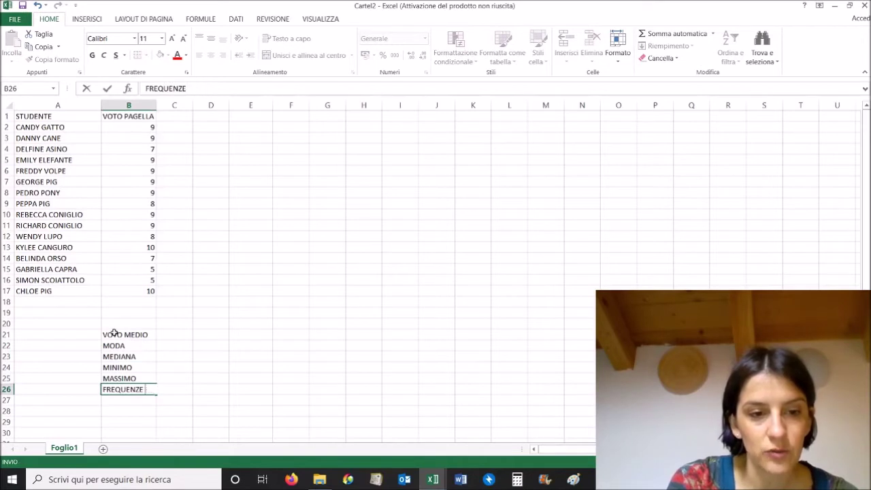
text(TE)
key(Return)
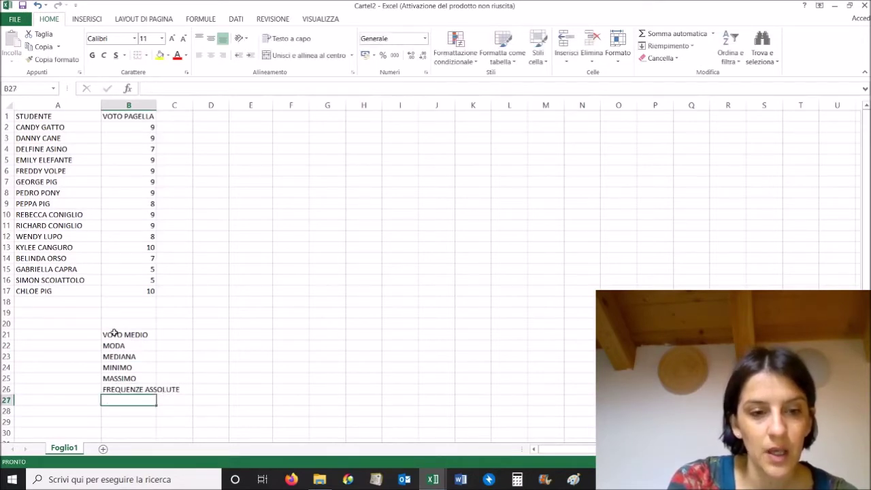
text(FREQUEN)
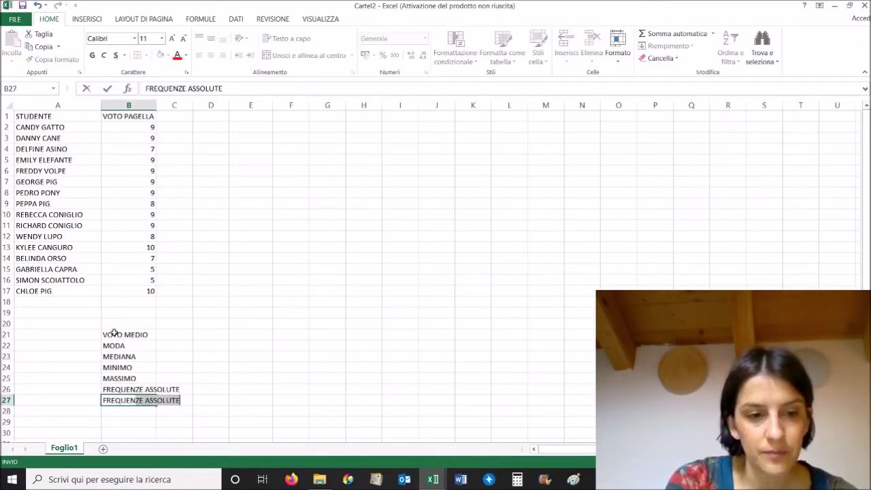
text(RELATIVE)
key(Return)
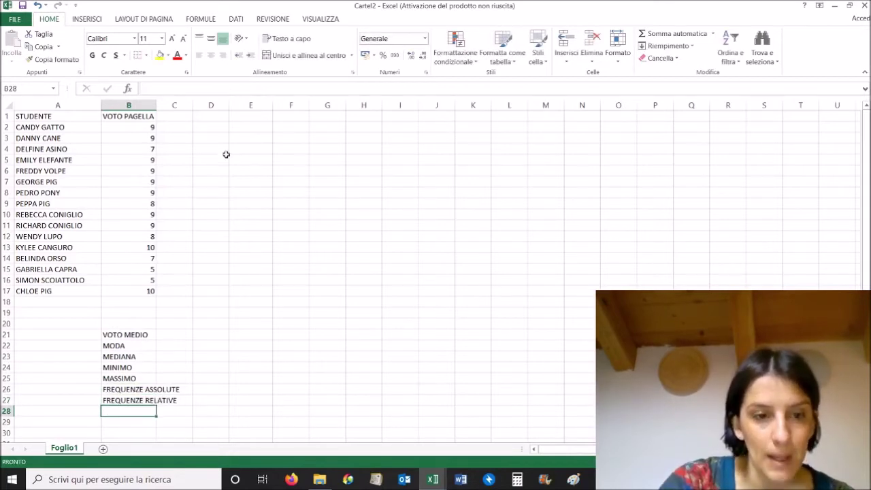
drag(110, 334, 109, 400)
Move the statistic labels into column A and give the grade table A1:B17 All Borders
drag(123, 330, 70, 333)
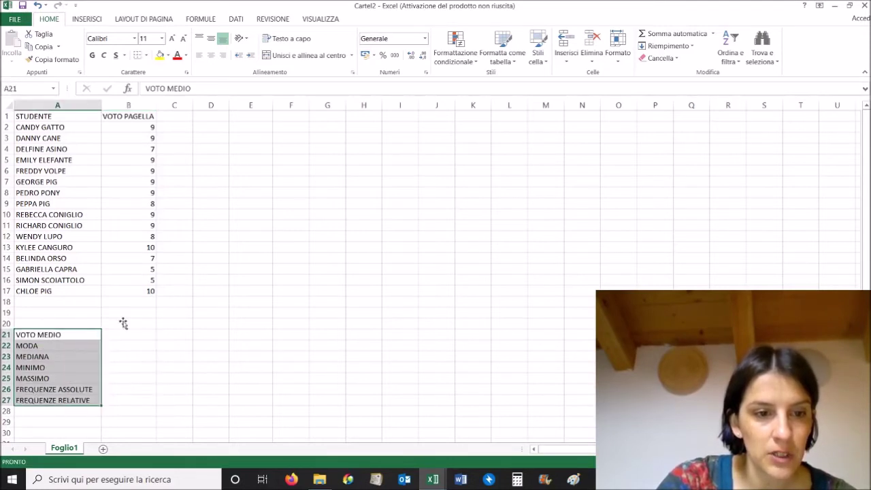
click(129, 149)
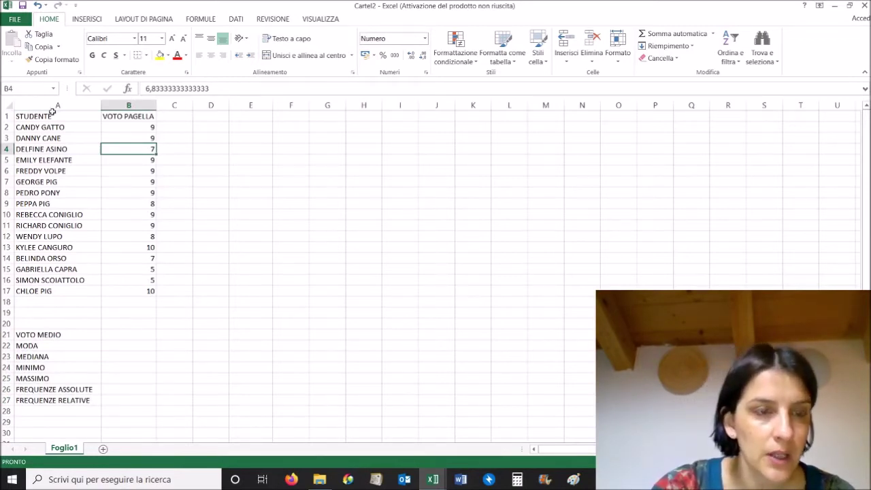
drag(48, 116, 120, 291)
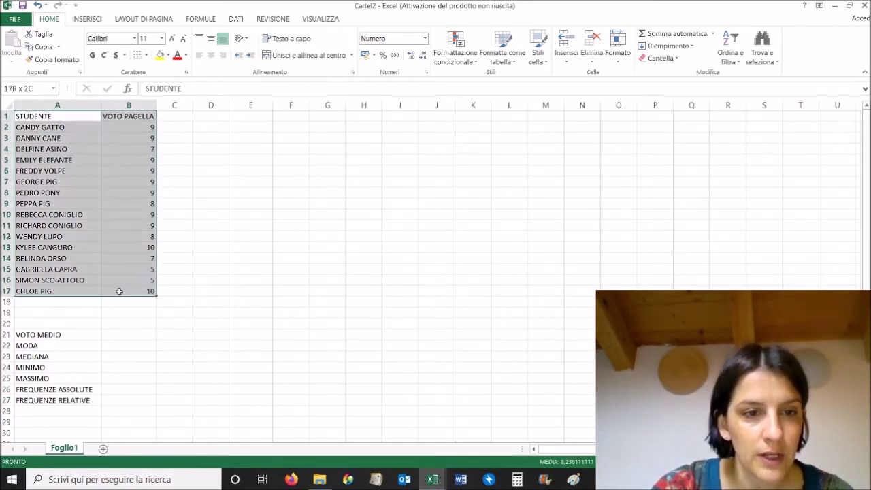
click(149, 59)
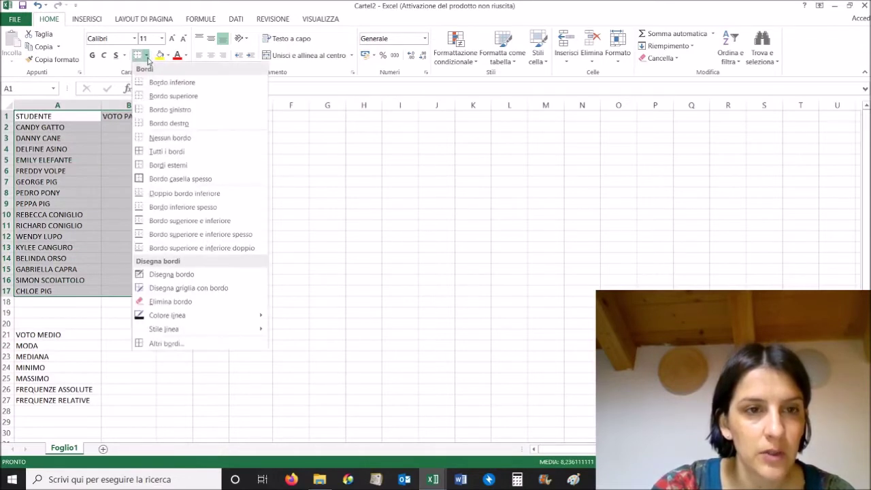
click(150, 148)
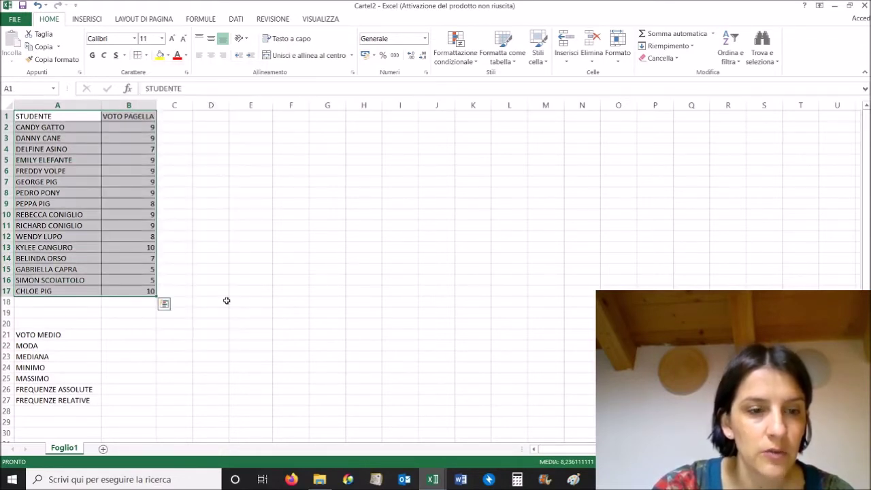
click(230, 311)
Apply All Borders to the five statistics rows A21:B25
drag(46, 338, 116, 403)
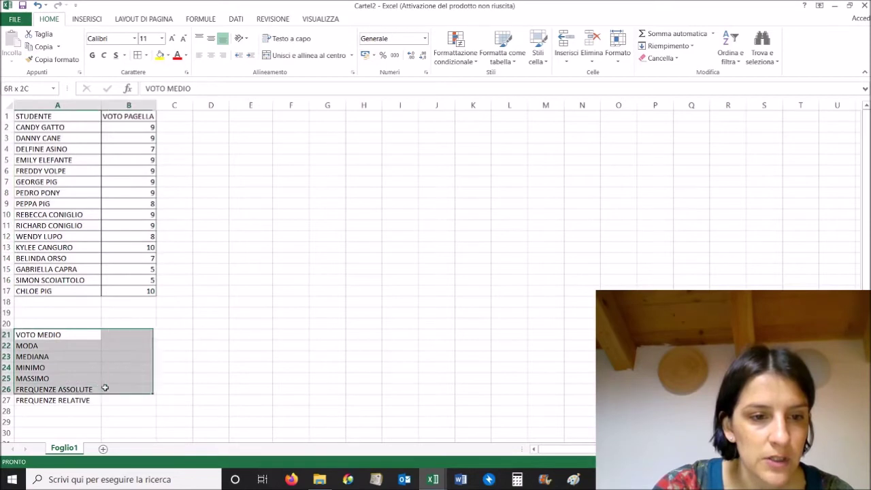
click(129, 324)
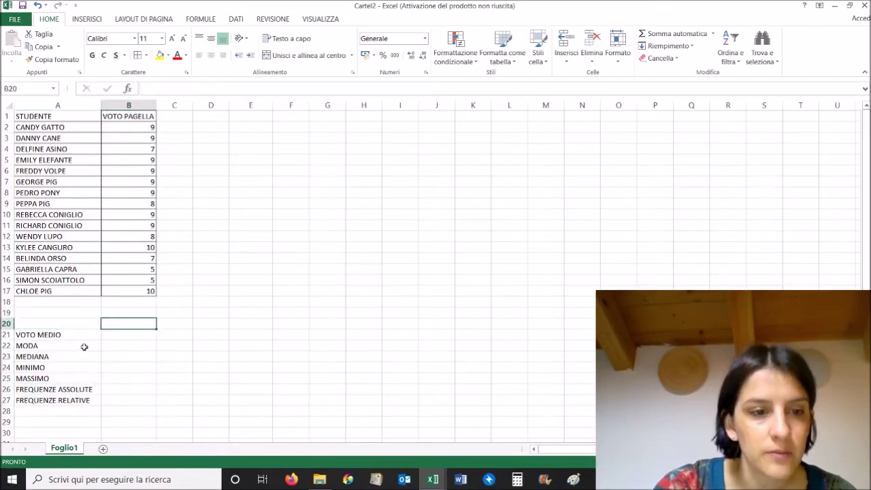
drag(30, 334, 113, 378)
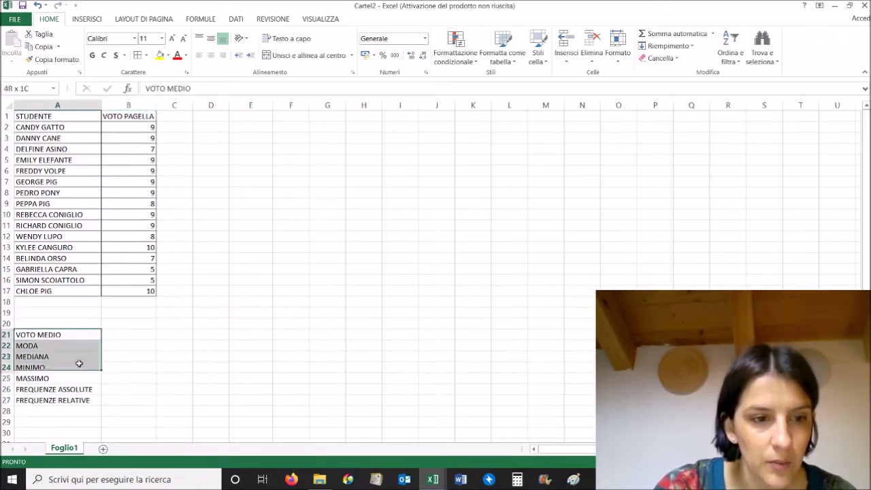
click(139, 56)
click(213, 387)
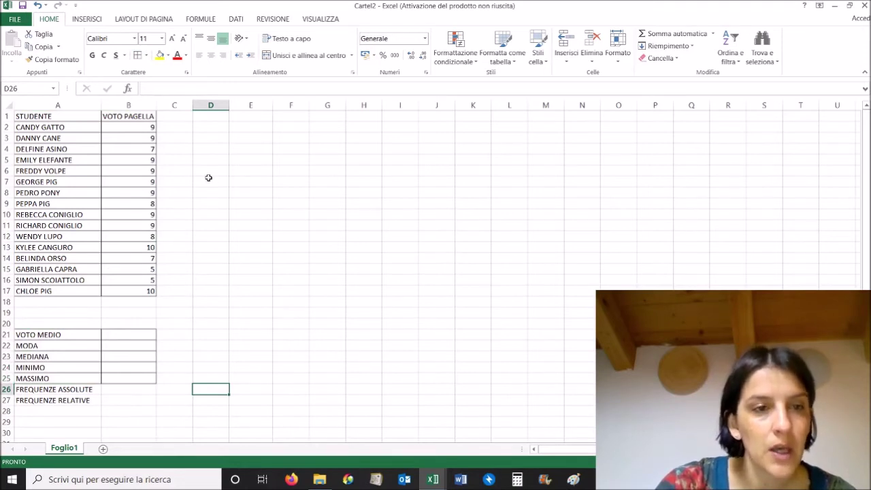
click(114, 366)
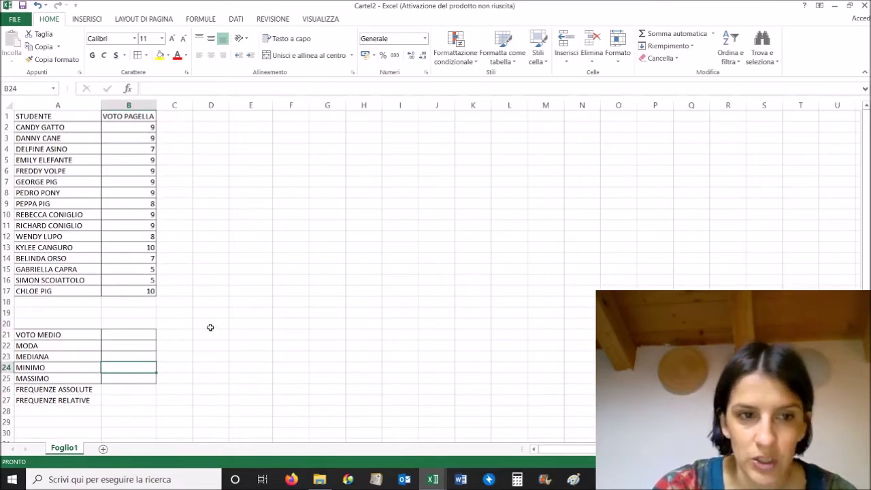
Enter =MIN(B2:B17) in B24 and =MAX(B2:B17) in B25, giving 5 and 10
text(=)
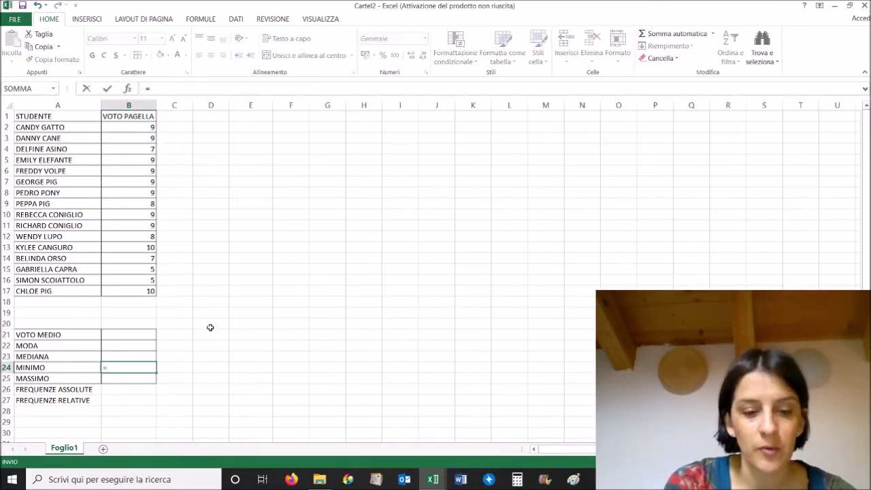
text(min)
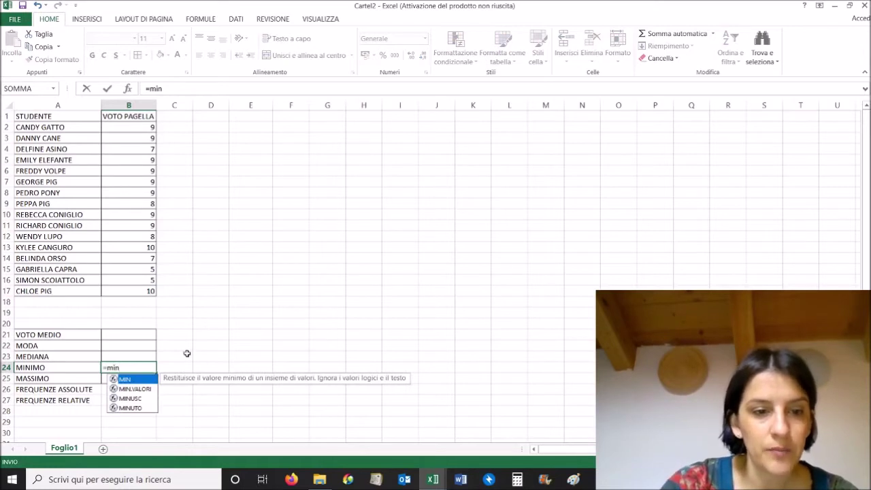
double_click(140, 382)
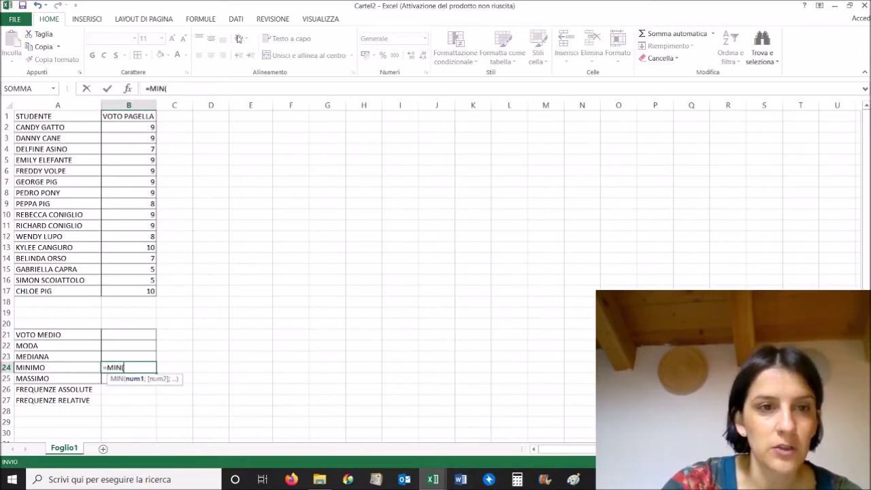
drag(126, 129, 128, 291)
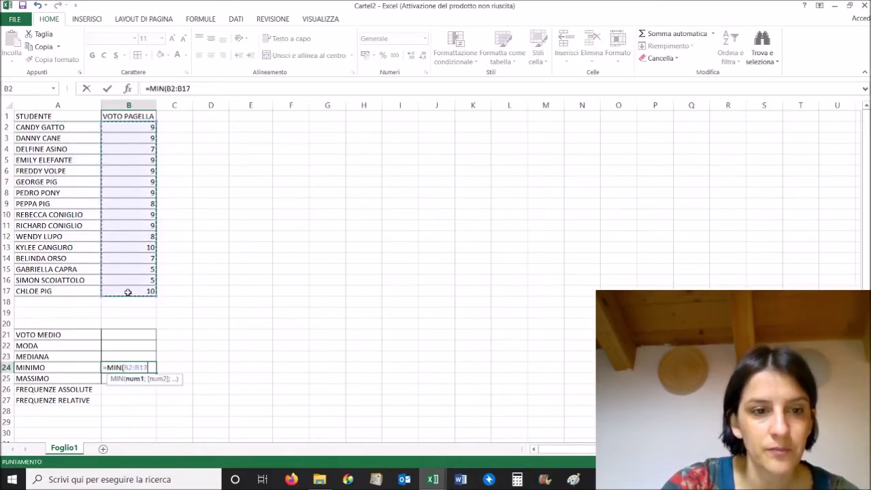
key(Return)
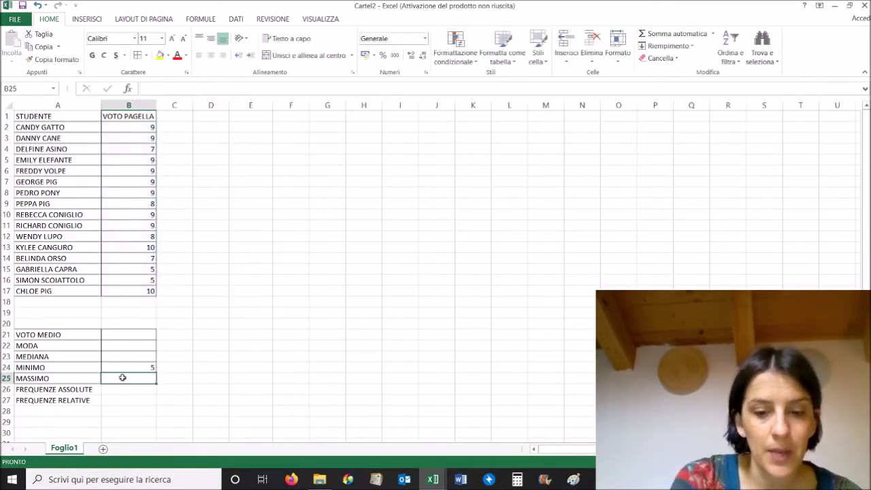
text(=ma)
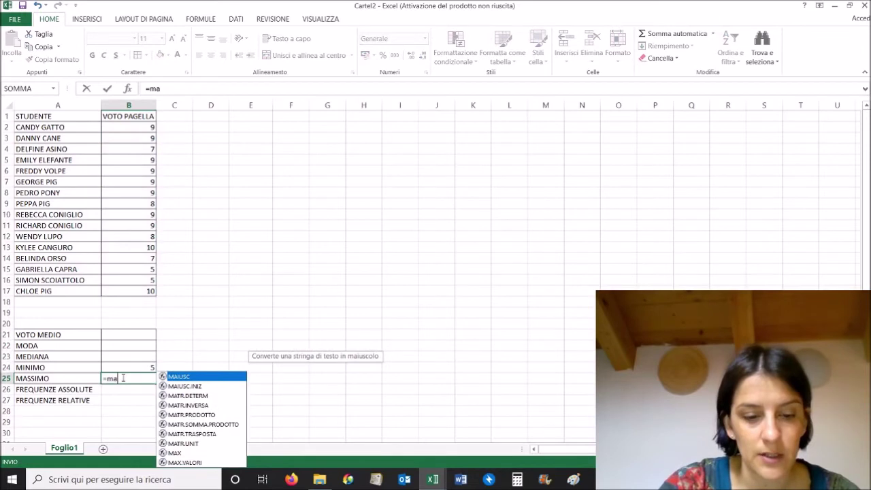
text(x)
double_click(130, 390)
mouse_move(151, 128)
mouse_down()
mouse_move(119, 281)
mouse_move(128, 293)
mouse_up()
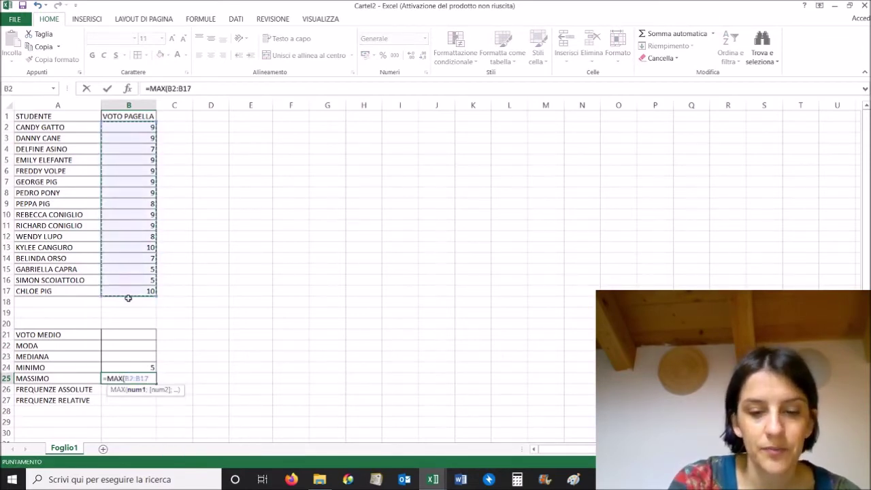
key(Return)
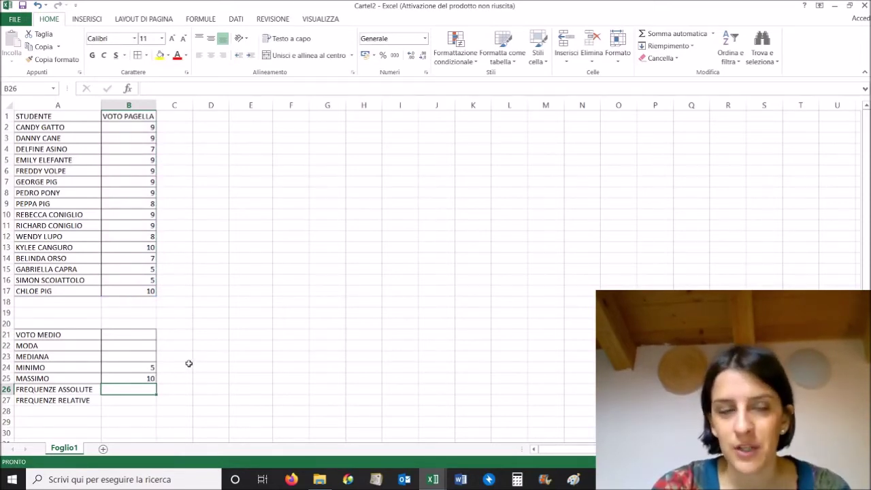
Enter =MEDIA(B2:B17) in B21 so VOTO MEDIO shows 8
click(132, 336)
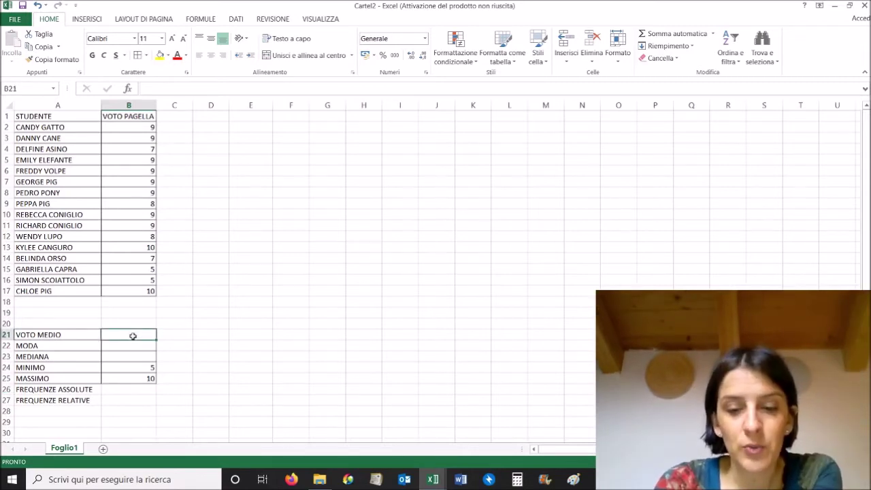
key(Return)
text(0)
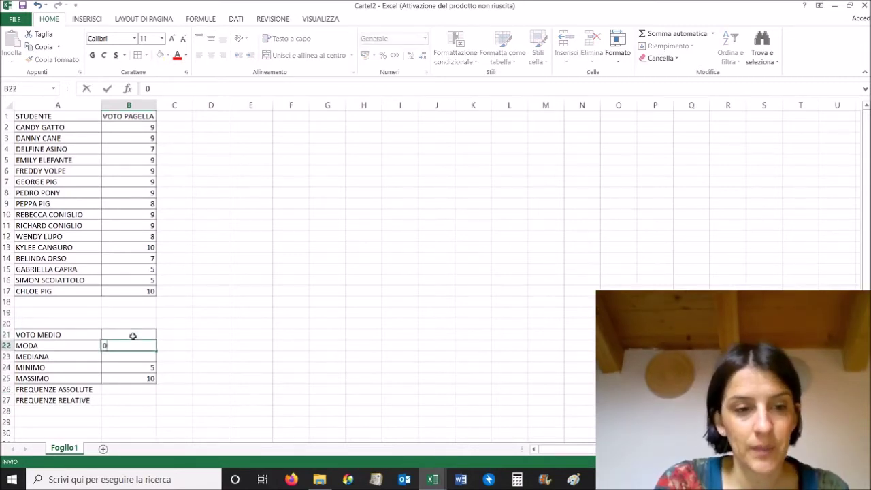
click(133, 335)
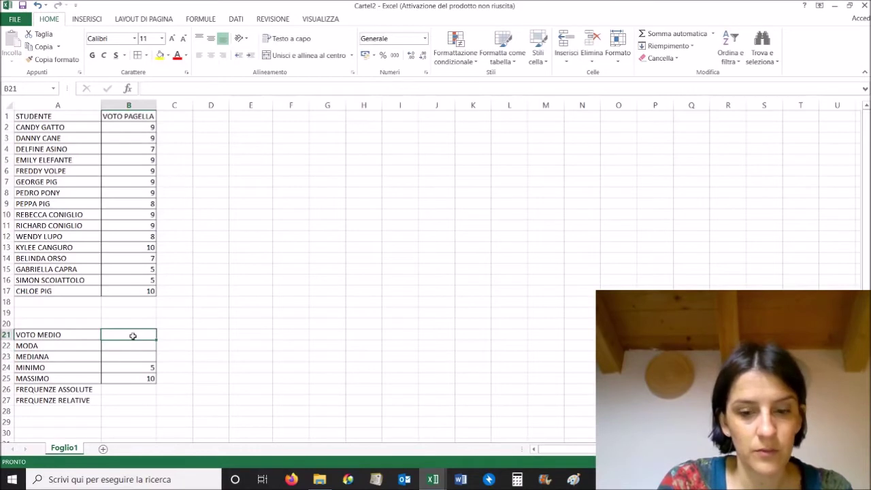
text(=MEDIA)
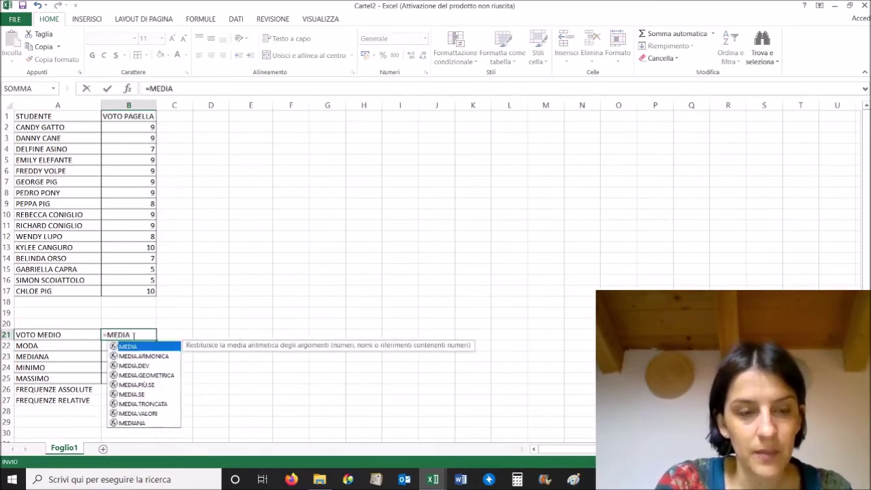
text(()
drag(128, 127, 127, 290)
key(Return)
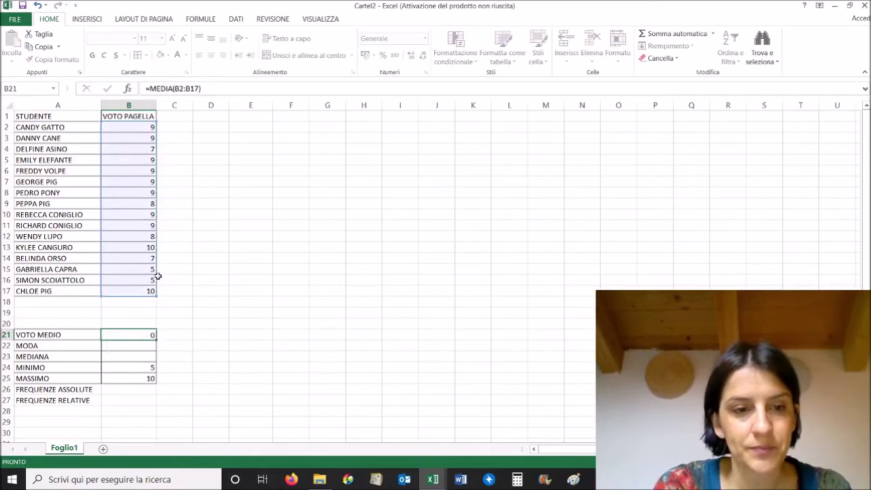
click(320, 170)
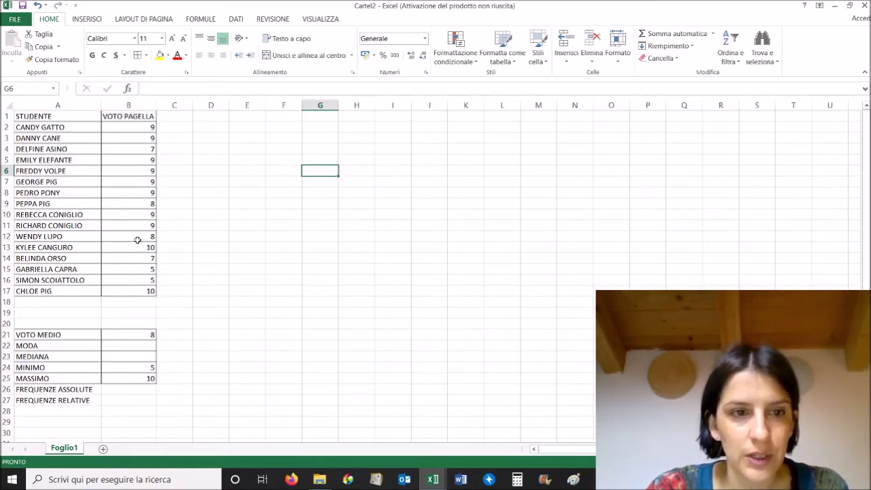
Test grade 4 in B5 against the average formula, undoing and re-entering it
click(136, 159)
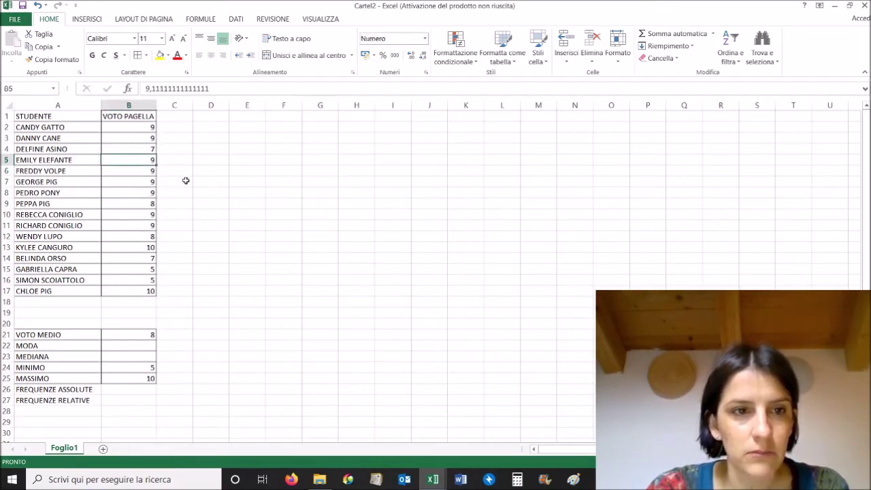
text(4)
key(Return)
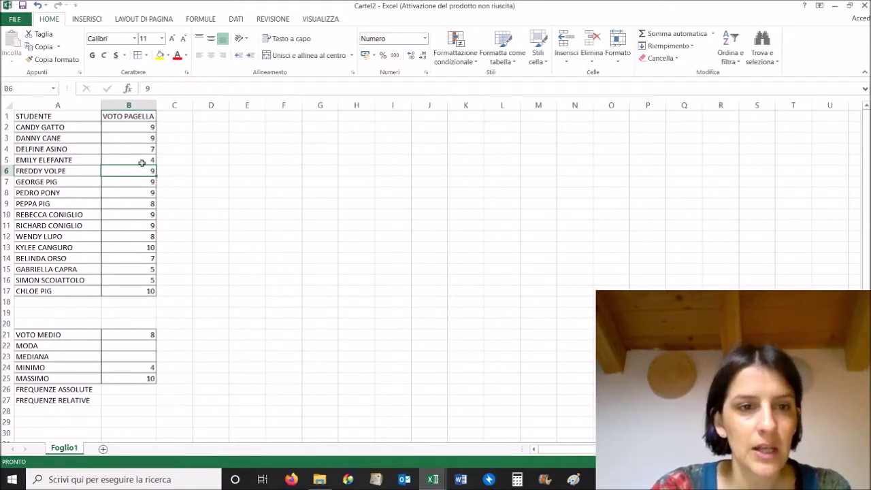
click(119, 330)
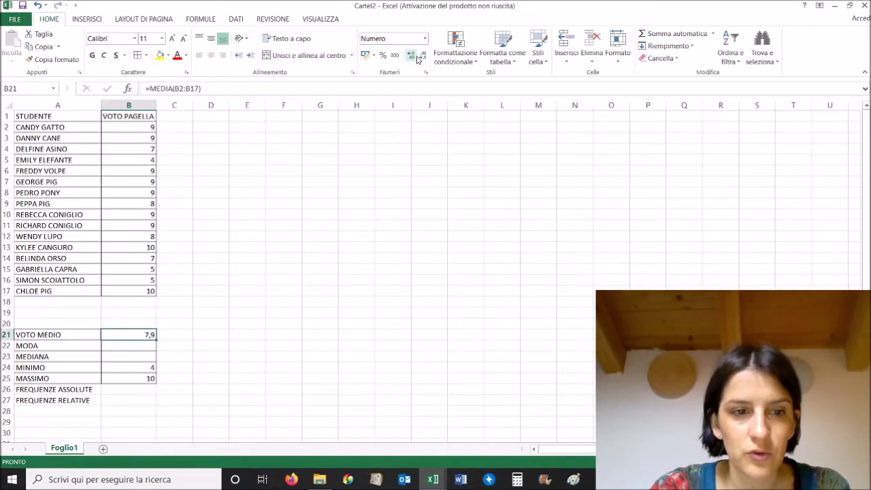
click(139, 160)
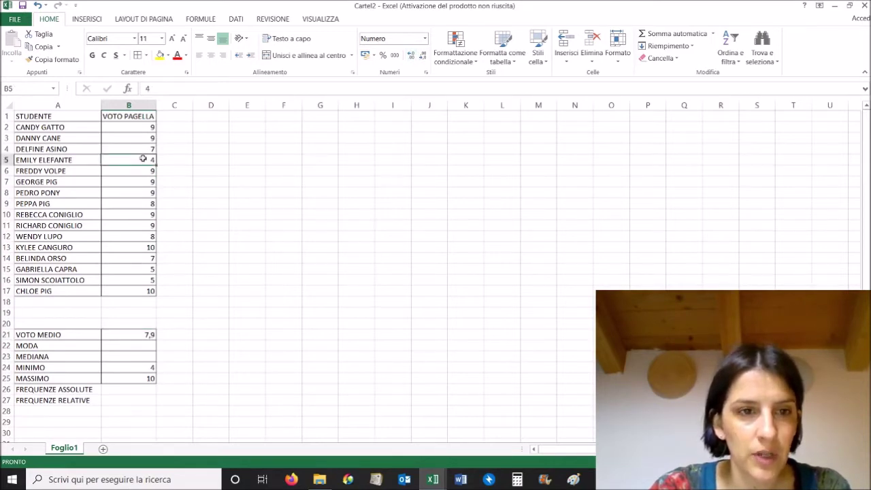
click(247, 171)
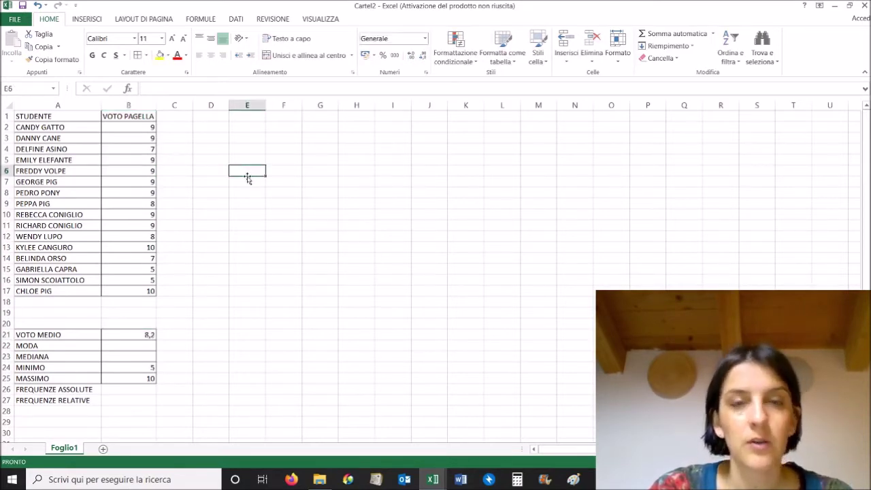
click(143, 161)
text(4)
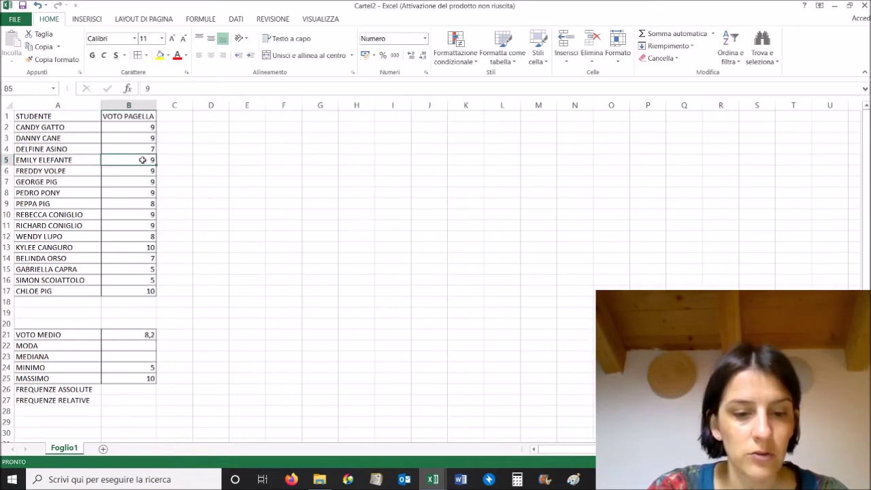
click(177, 195)
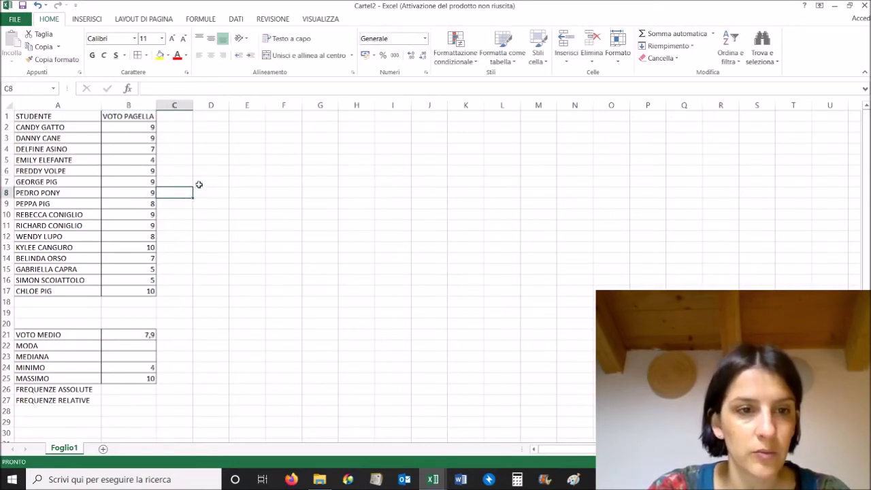
Change the grades in B5 and B7 to 7
click(137, 161)
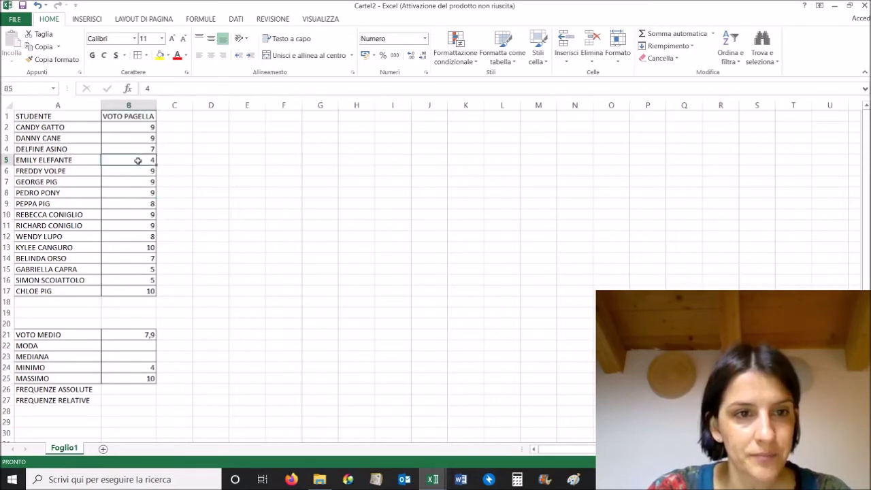
text(7)
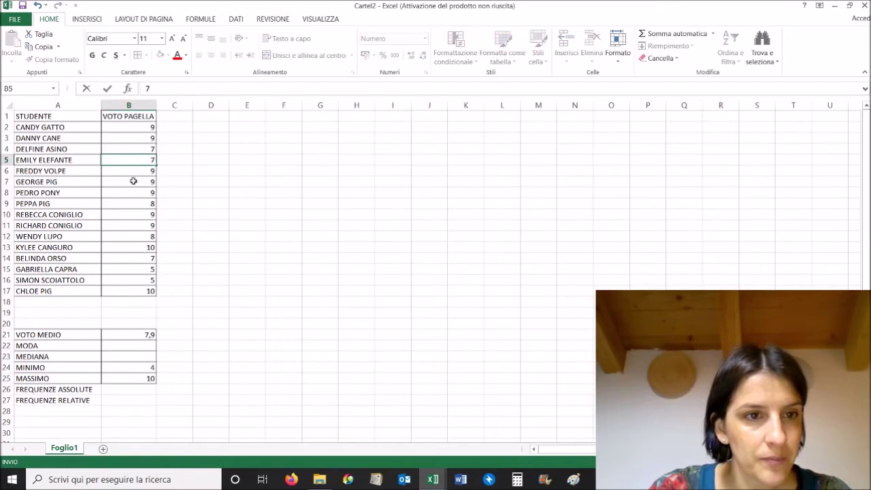
click(133, 180)
text(7)
click(200, 192)
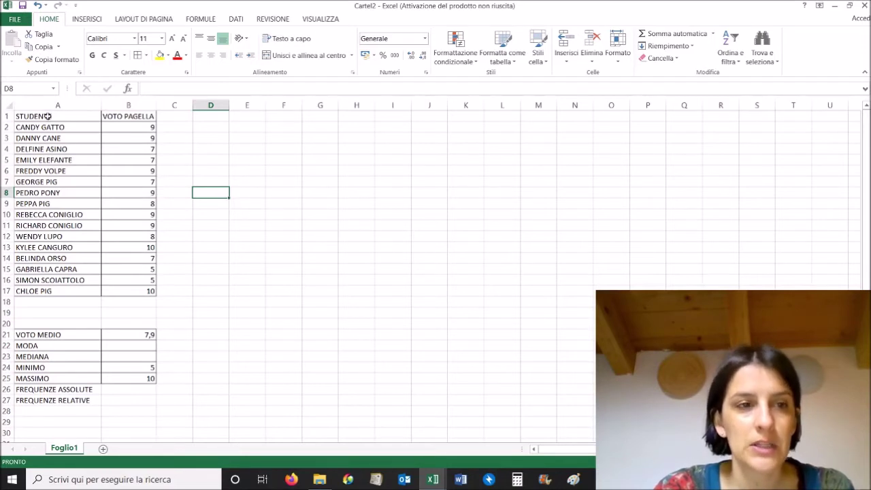
click(146, 116)
Copy the VOTO PAGELLA header into F1 and widen column F to fit
key(ctrl+c)
click(277, 114)
key(ctrl+v)
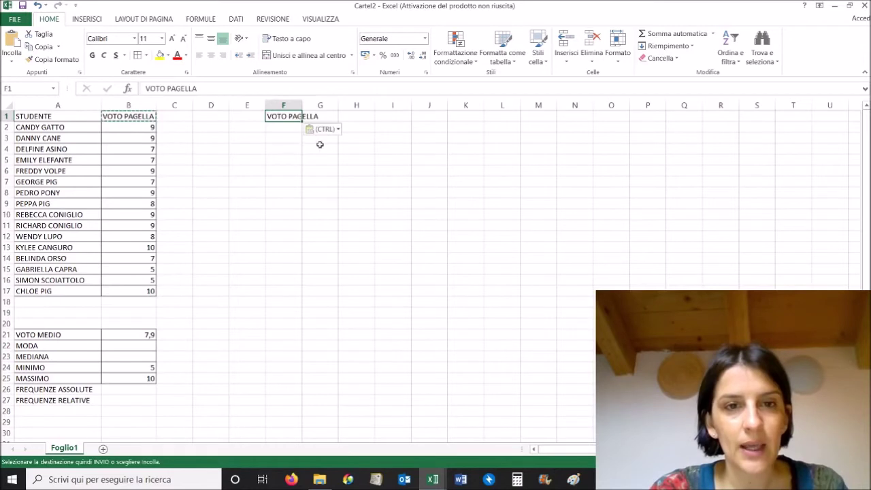
click(320, 145)
drag(302, 105, 341, 108)
Fill grades 5 through 10 into F2:F7 from the starting values 5 and 6
click(291, 127)
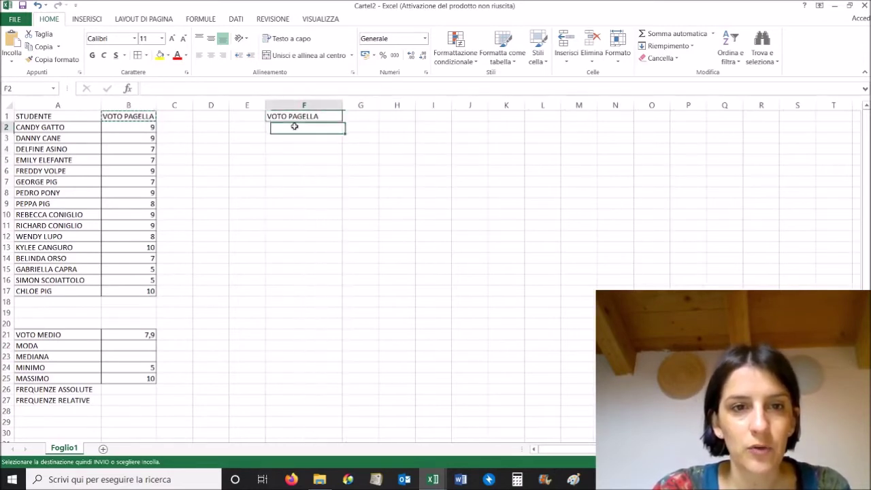
text(5)
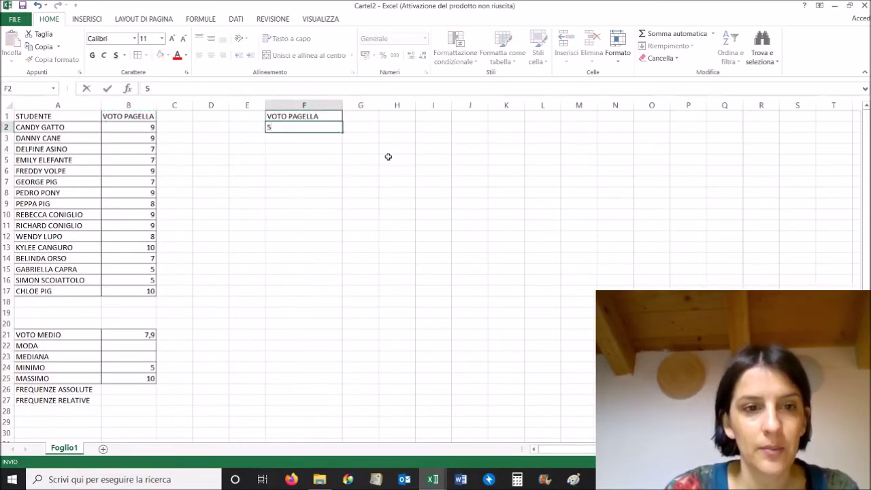
key(Return)
text(6)
key(Return)
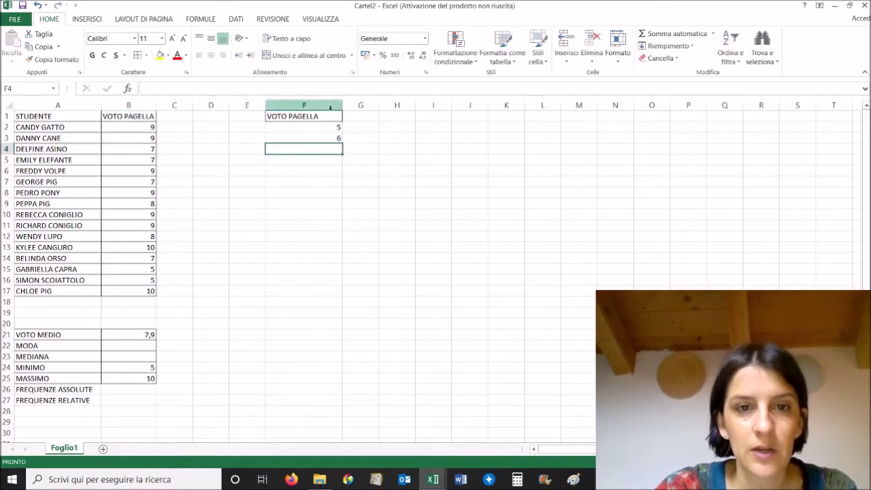
drag(317, 129, 331, 137)
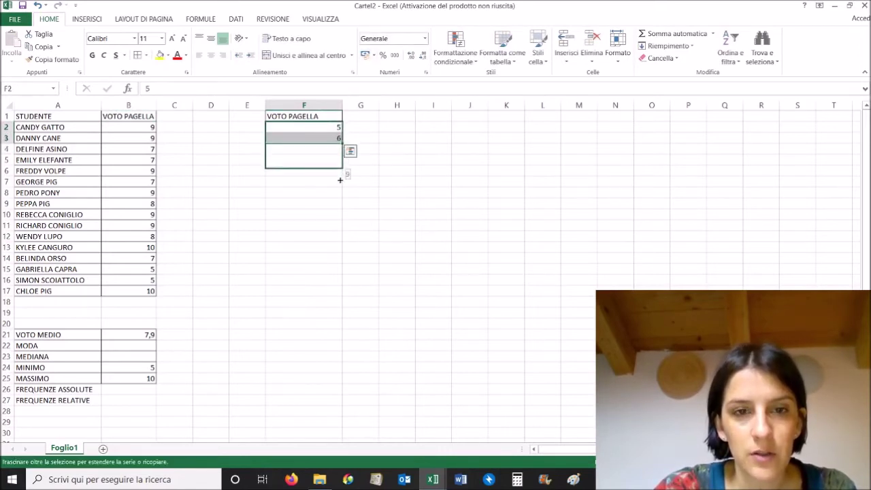
drag(343, 144, 343, 183)
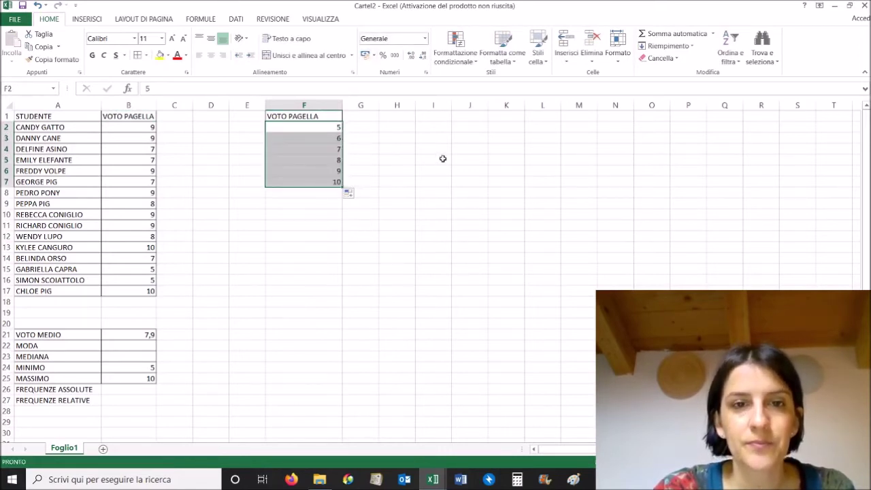
click(443, 158)
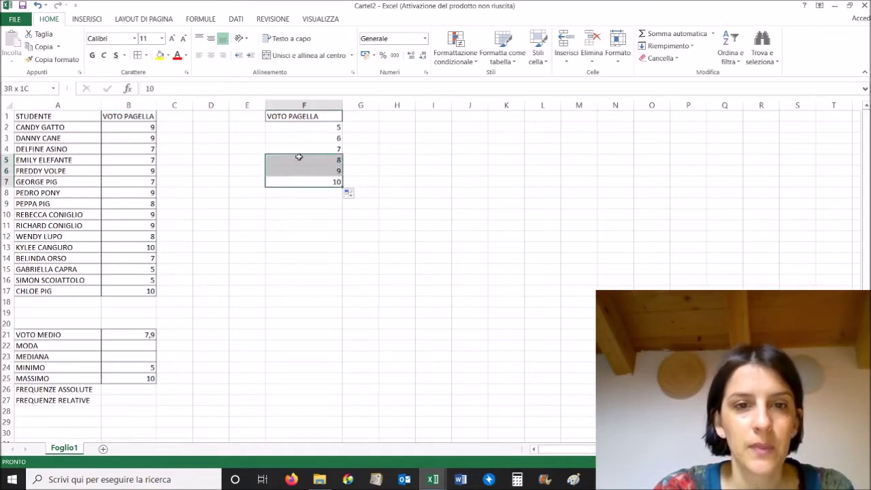
drag(289, 184, 304, 127)
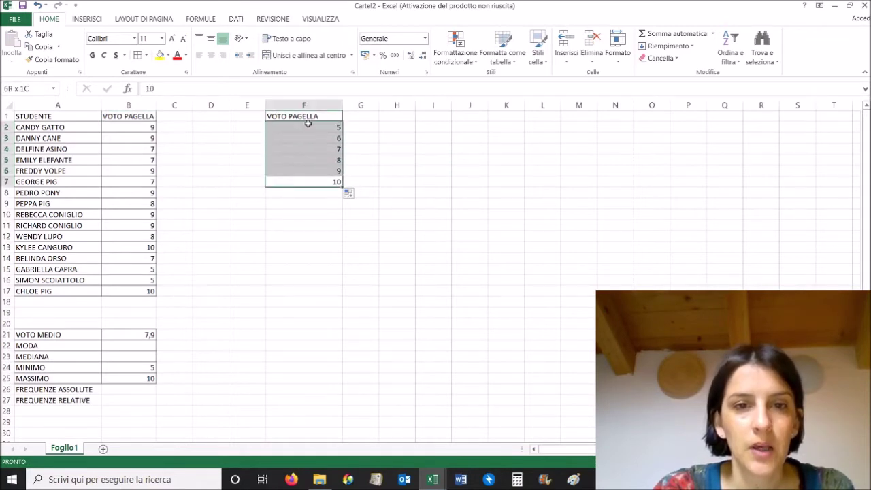
Type the FREQUENZA ASSOLUTA heading in G1
click(368, 119)
text(FREQI)
key(BackSpace)
text(UENZA)
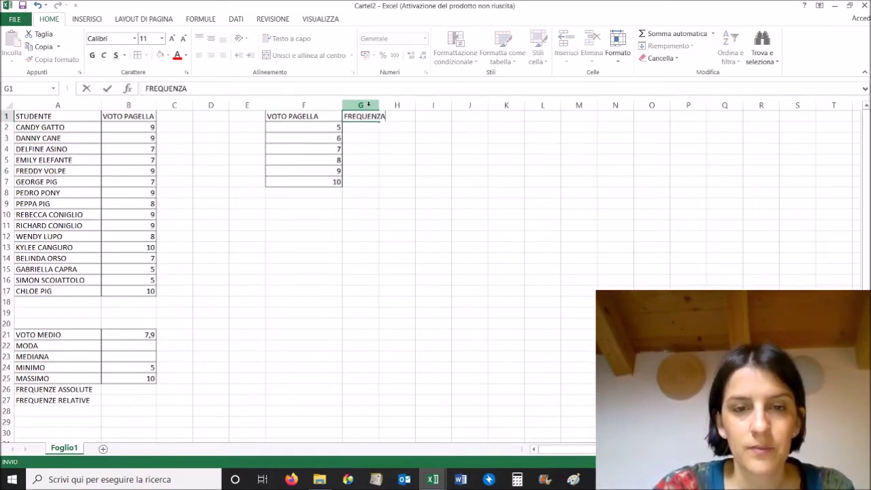
text( ASSOLUTA)
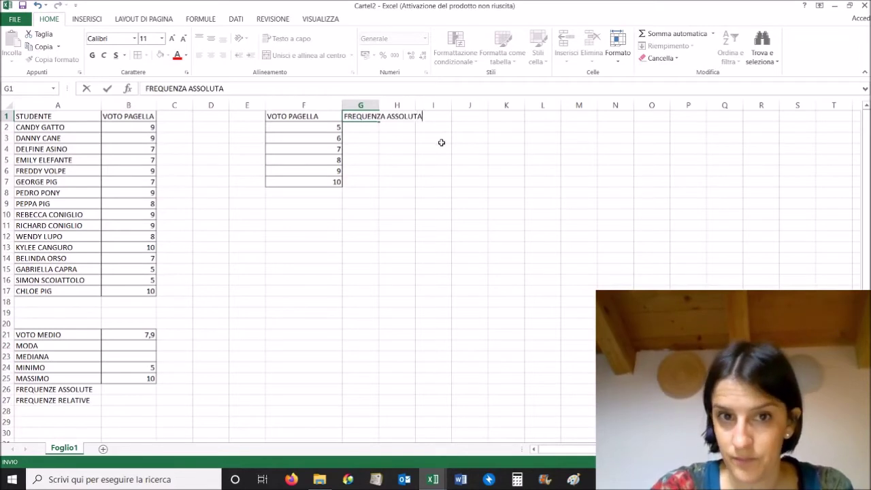
Widen column G and enter counts 2, 0, 4 for grades 5, 6, 7
click(439, 140)
drag(379, 106, 434, 107)
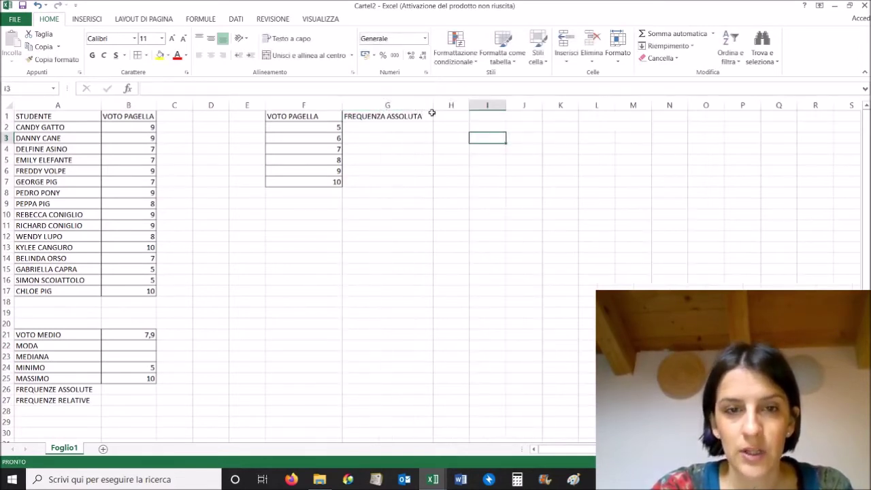
click(374, 127)
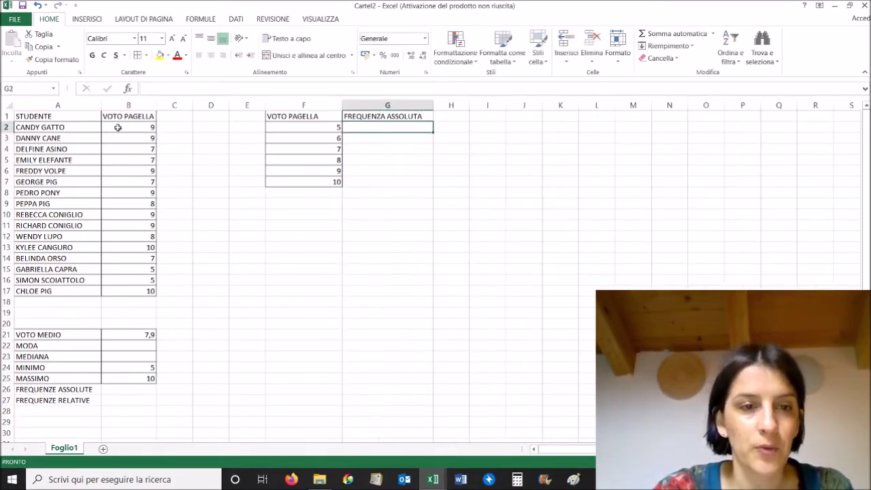
text(2)
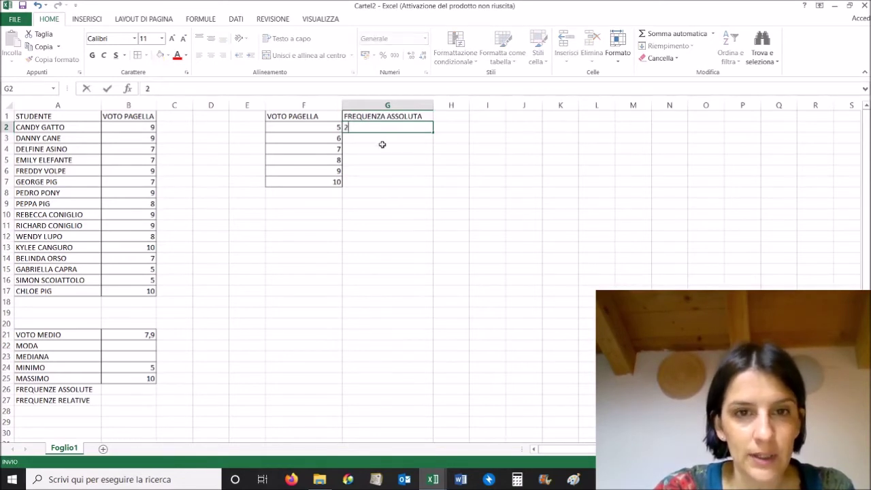
key(Return)
text(0)
click(384, 163)
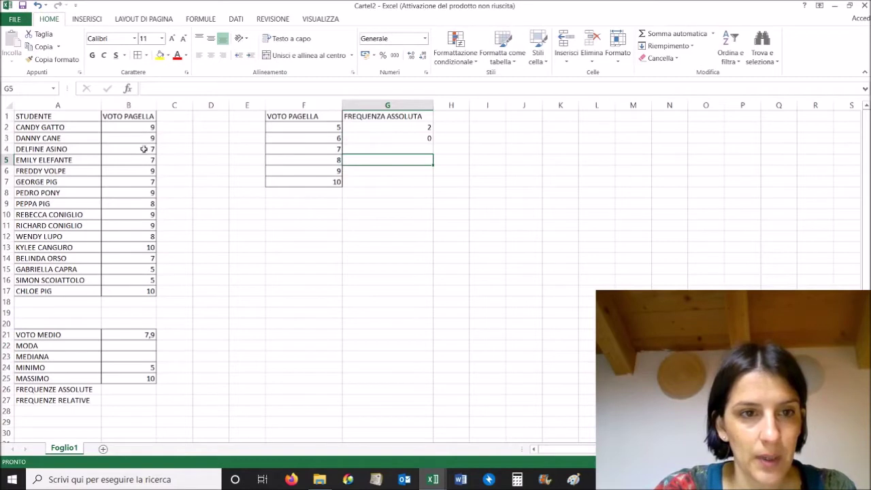
click(368, 149)
text(4)
click(372, 173)
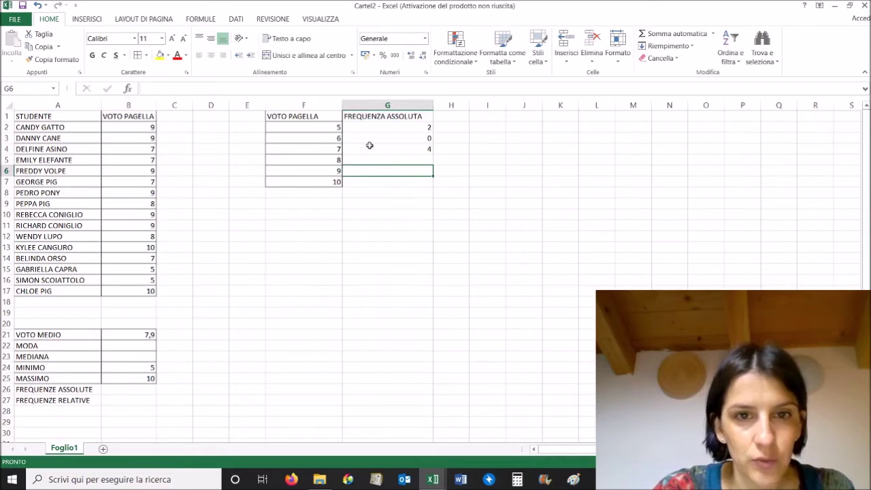
Enter counts 2, 6, 2 for grades 8, 9, 10
click(408, 162)
text(2)
key(Return)
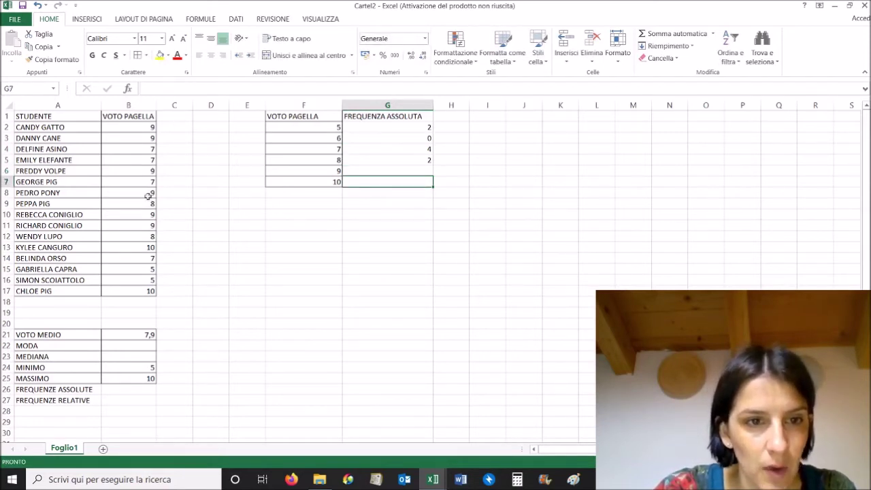
click(381, 171)
text(6)
click(436, 201)
click(372, 180)
text(2)
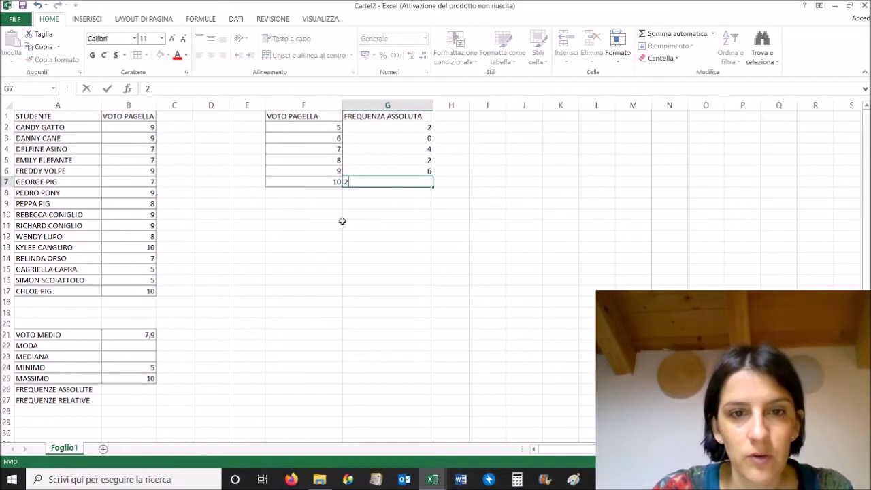
click(381, 212)
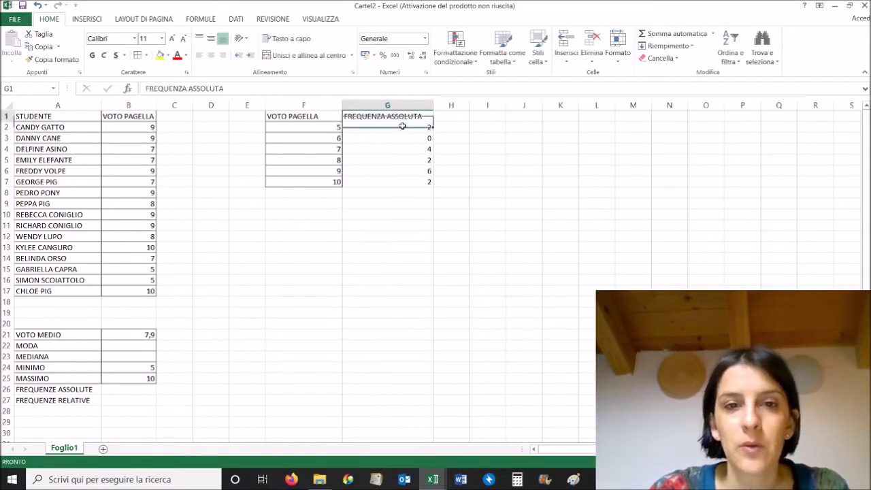
Apply All Borders to G1:G7 and widen column H
drag(412, 117, 395, 182)
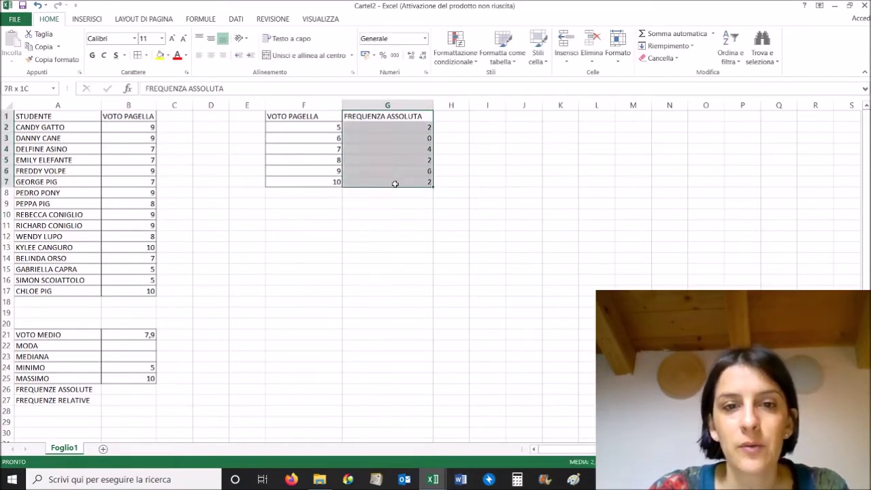
click(137, 57)
click(423, 171)
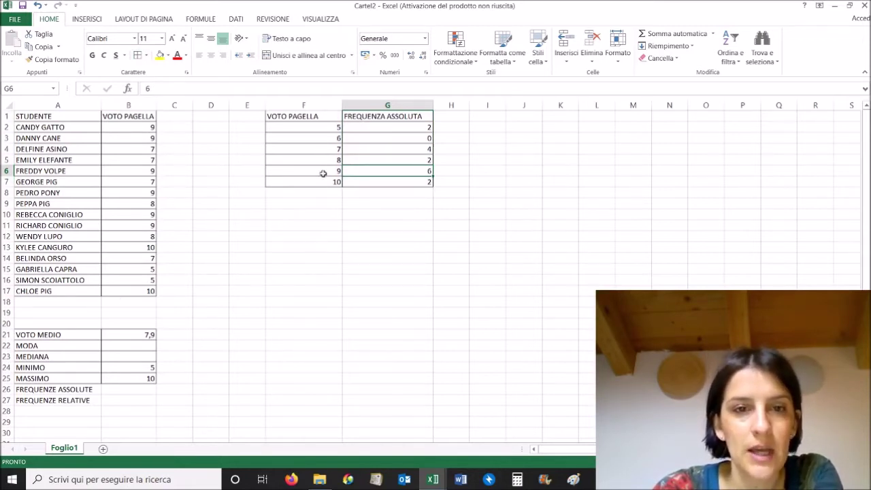
click(455, 181)
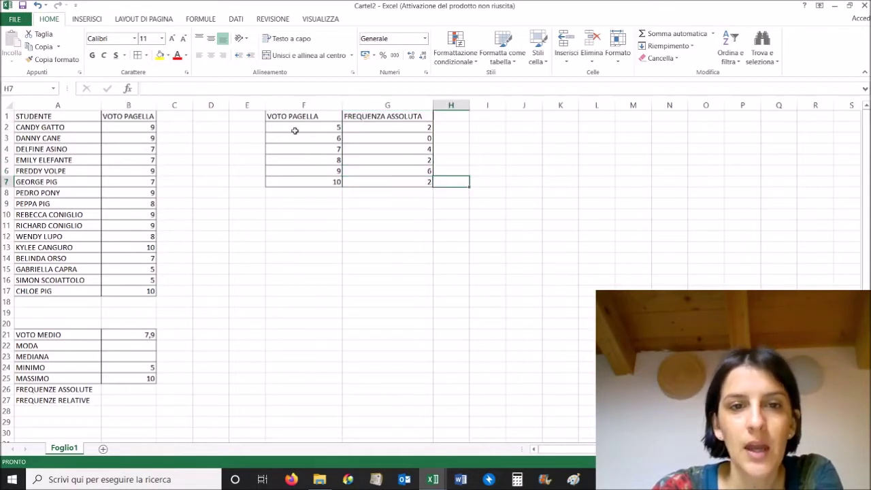
drag(467, 104, 556, 105)
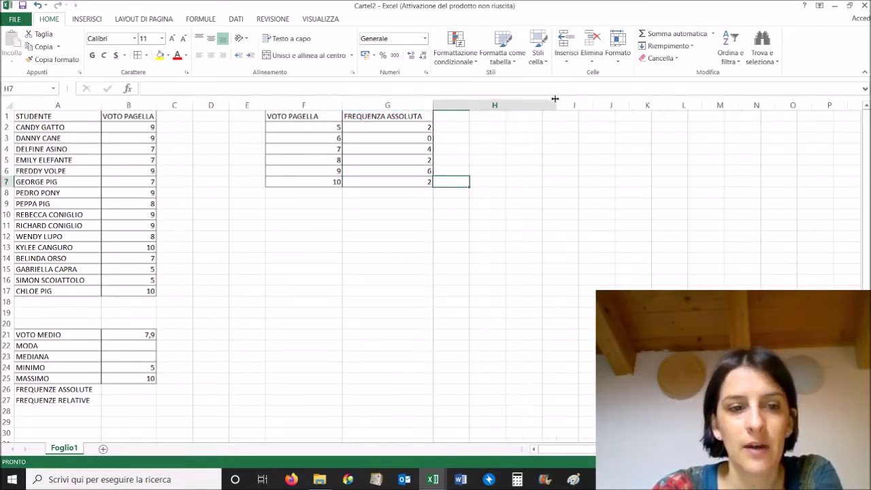
Enter FREQUENZA RELATIVA as the heading in H1
click(480, 114)
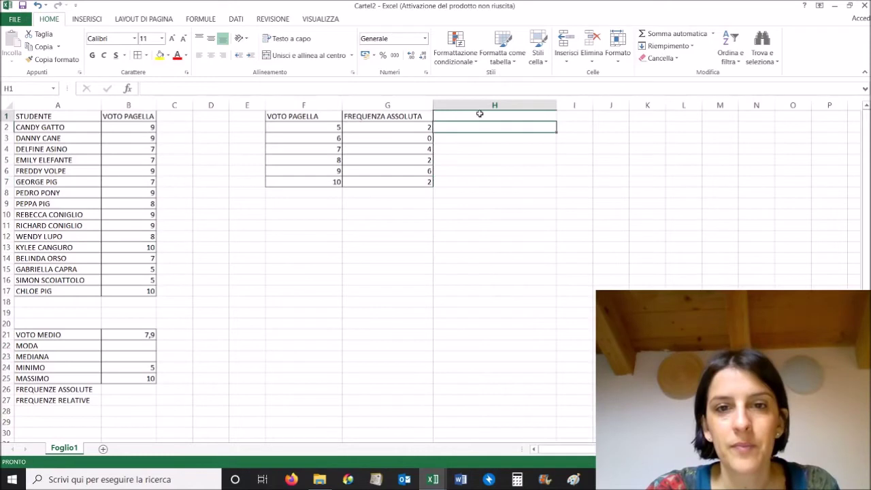
text(FRE)
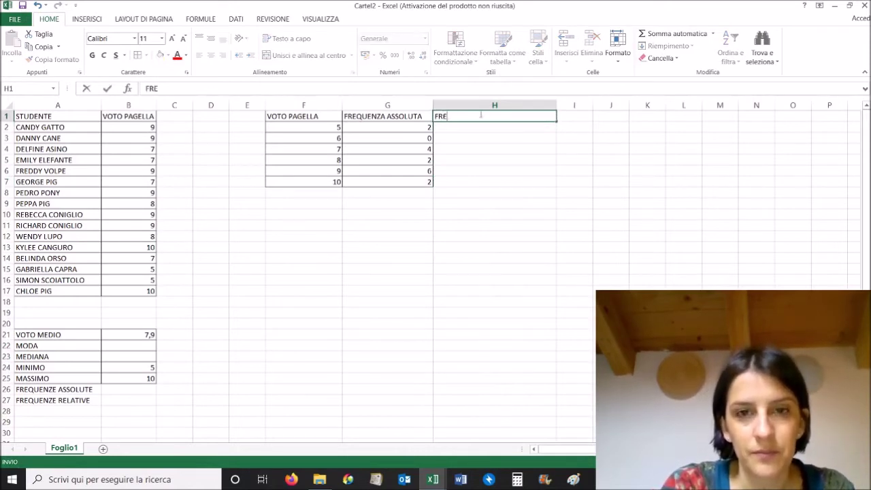
text(QUENZA RE)
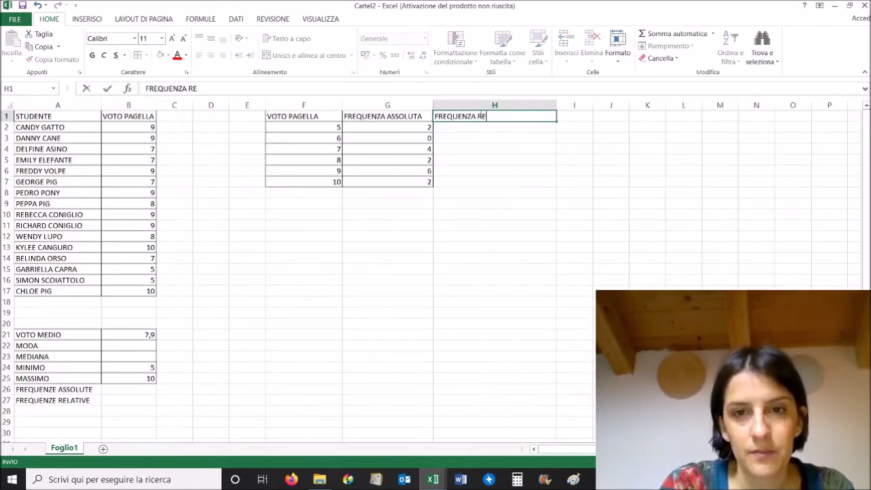
text(LATI)
key(Return)
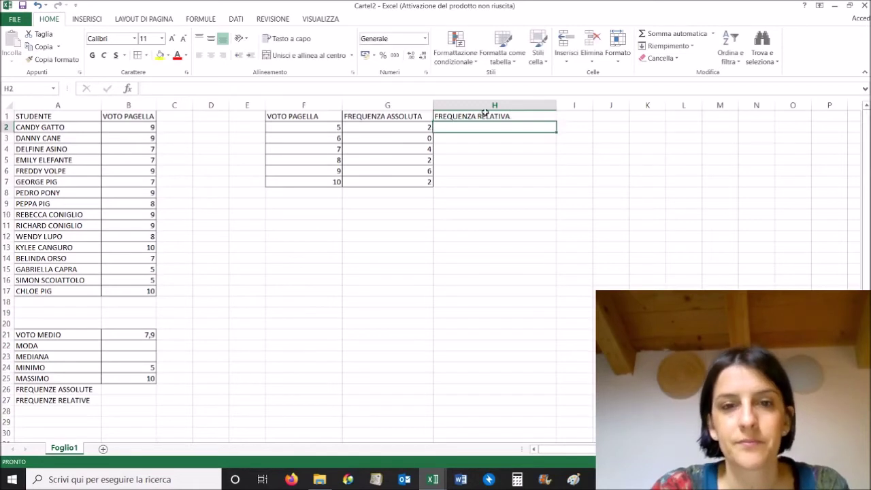
click(367, 191)
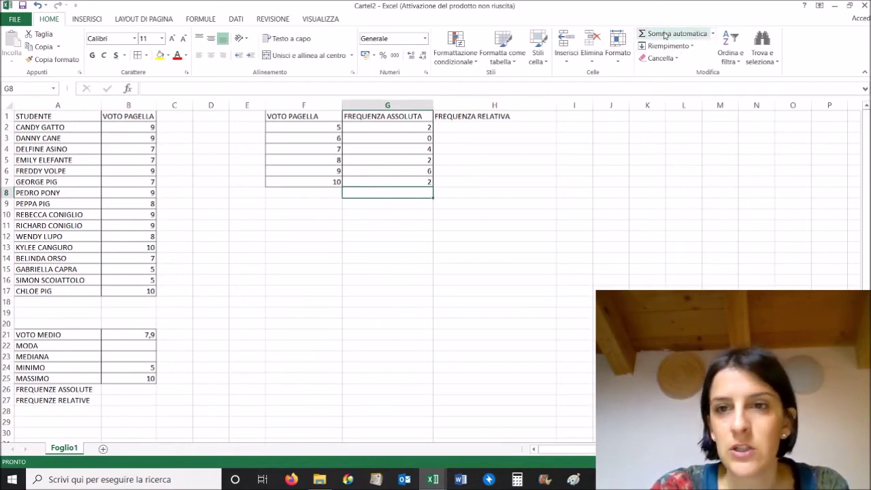
AutoSum the absolute frequency counts into G8, totalling 16
click(665, 36)
key(Return)
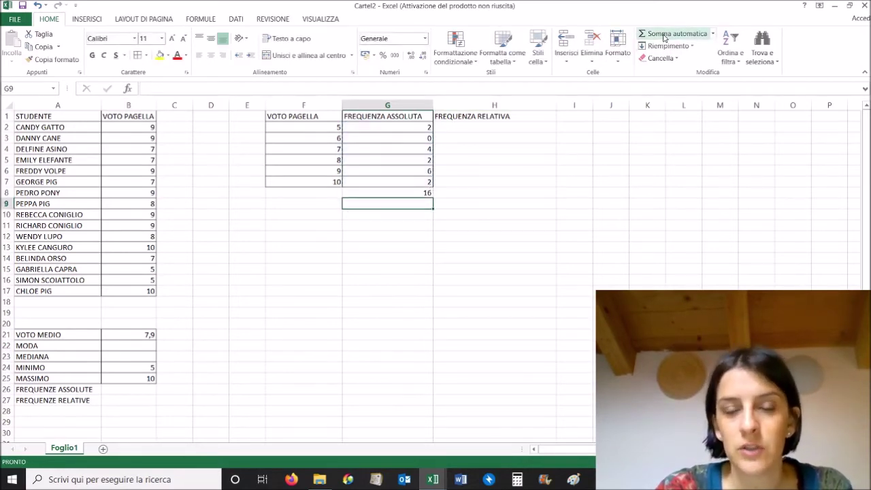
click(488, 128)
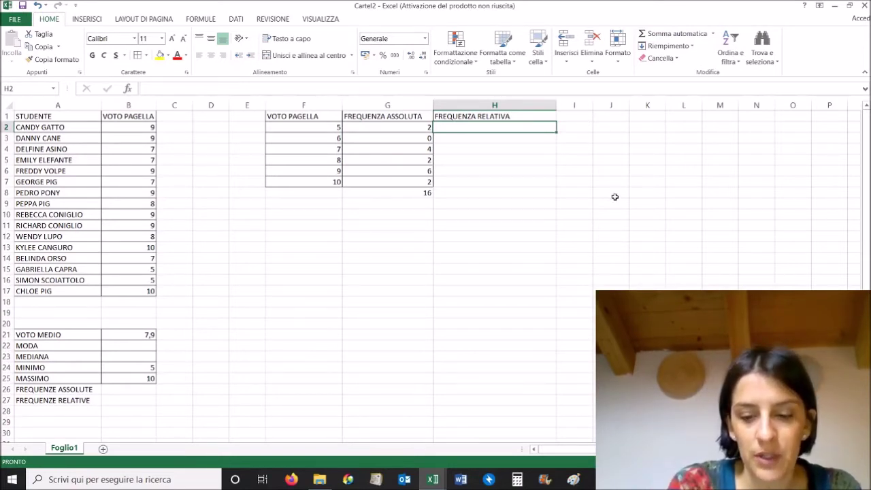
Enter =G2/G8, =G3/G8 and =G4/G8 in H2:H4, giving 0,125, 0 and 0,25
text(=)
click(423, 129)
text(/)
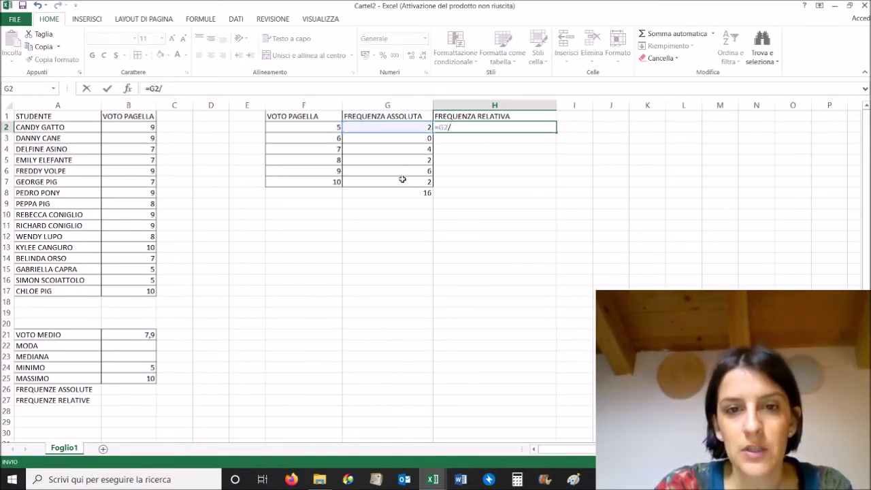
click(410, 191)
key(Return)
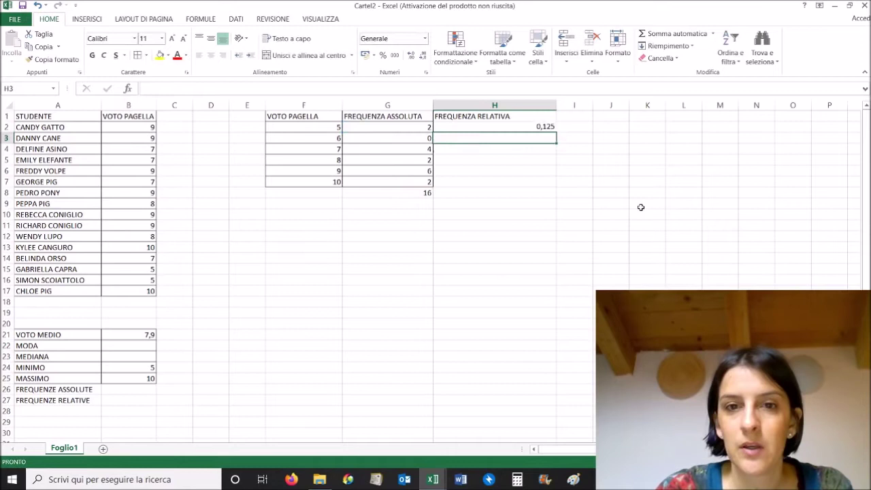
text(=)
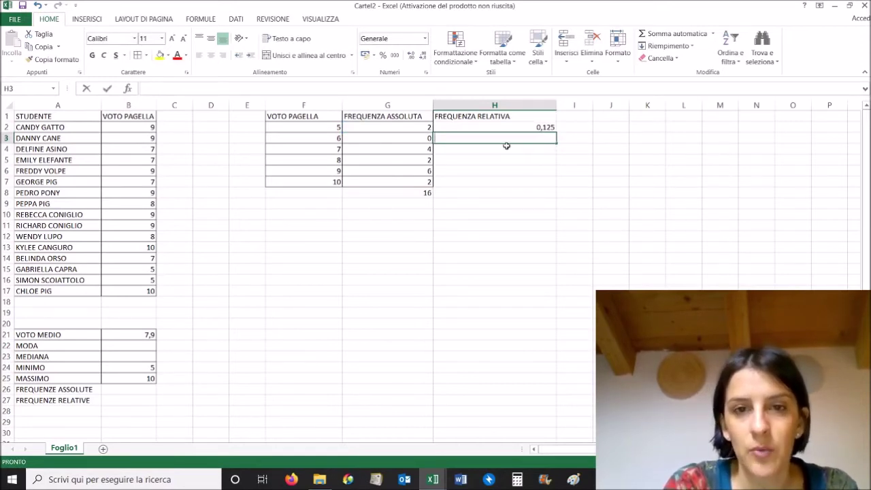
click(427, 140)
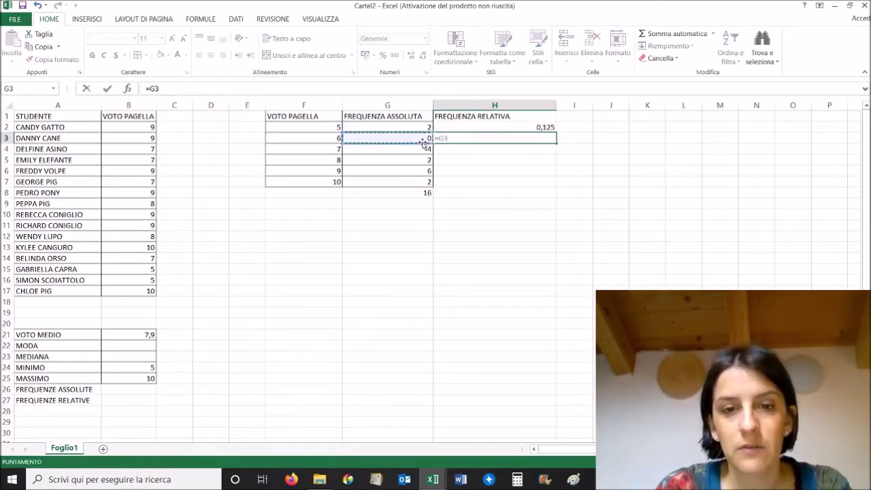
text(/)
click(404, 194)
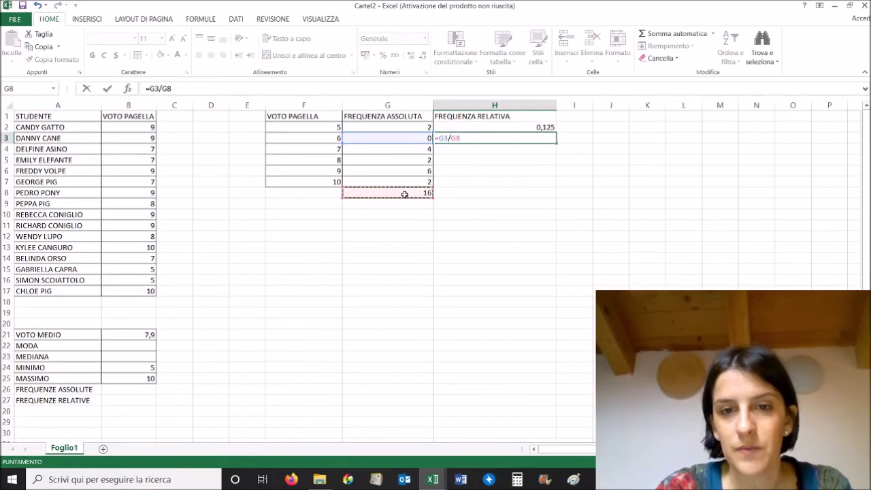
key(Return)
text(=)
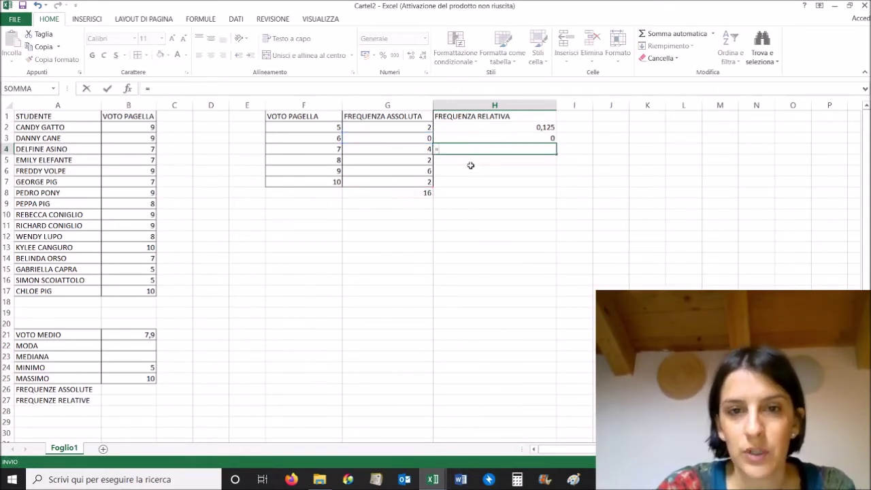
click(422, 148)
text(/)
click(404, 196)
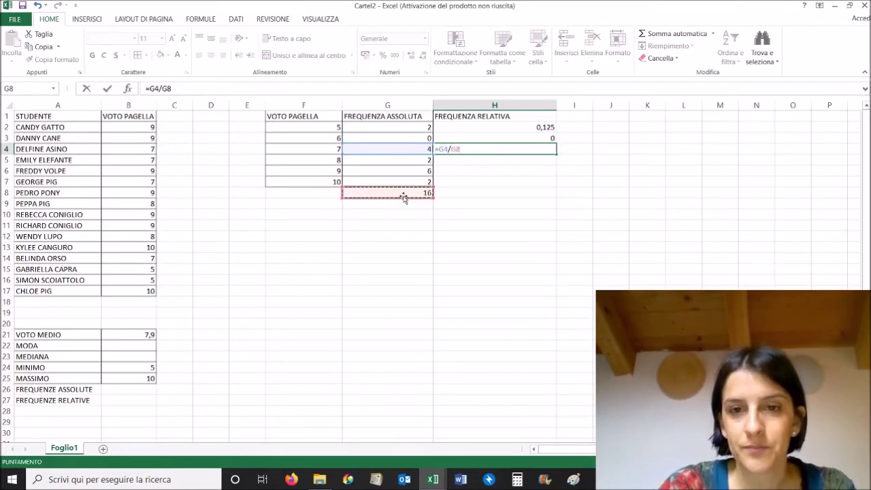
key(Return)
Step through H2:H4 to check the relative frequency formulas
click(526, 126)
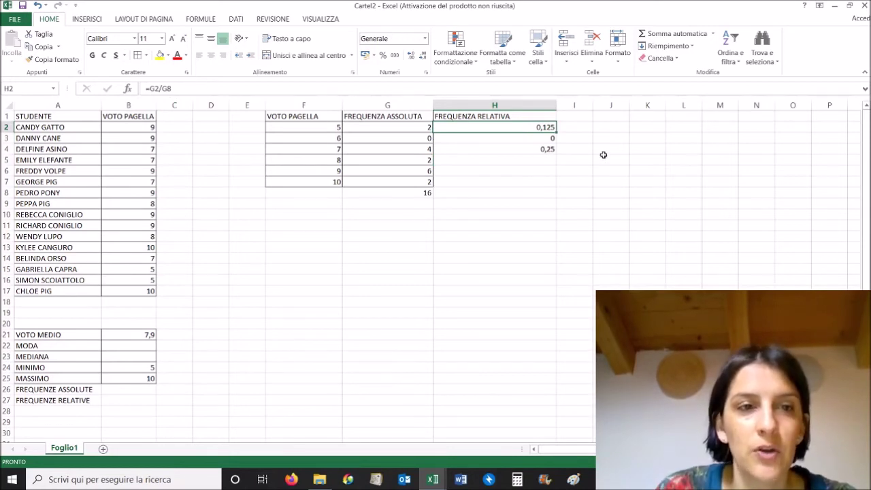
key(Down)
key(Down)
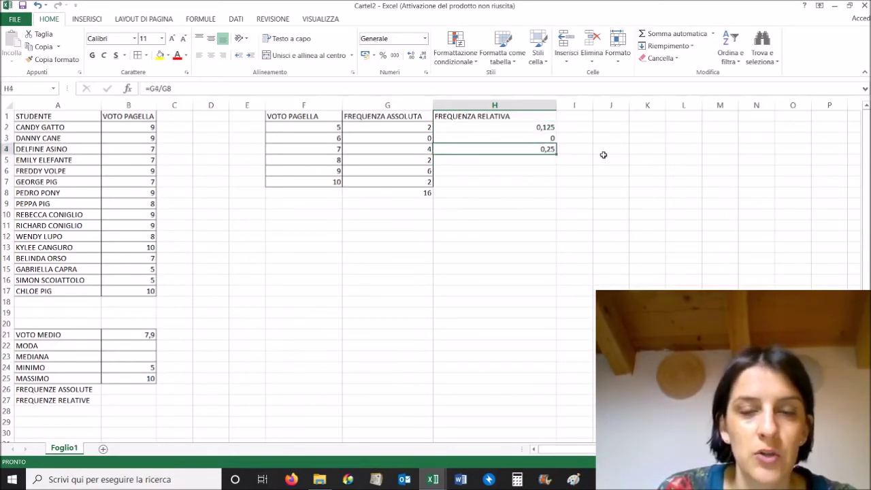
key(Up)
key(Up)
key(Up)
key(Down)
key(Down)
key(Down)
key(Up)
key(Up)
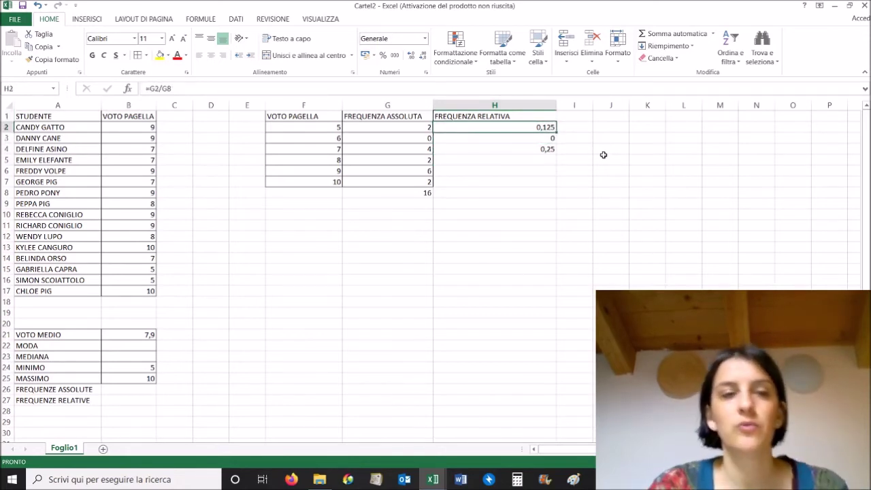
Change H2 to =G2/G$8 and fill it down through H7
click(165, 89)
text($)
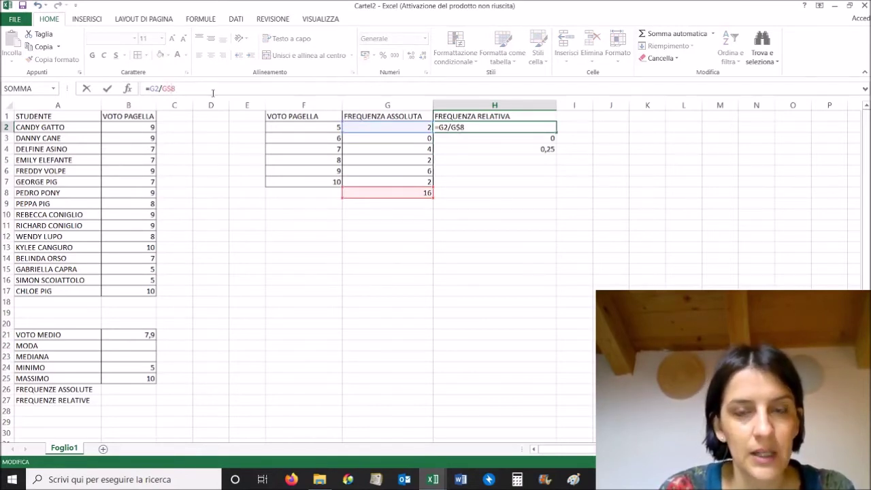
key(Return)
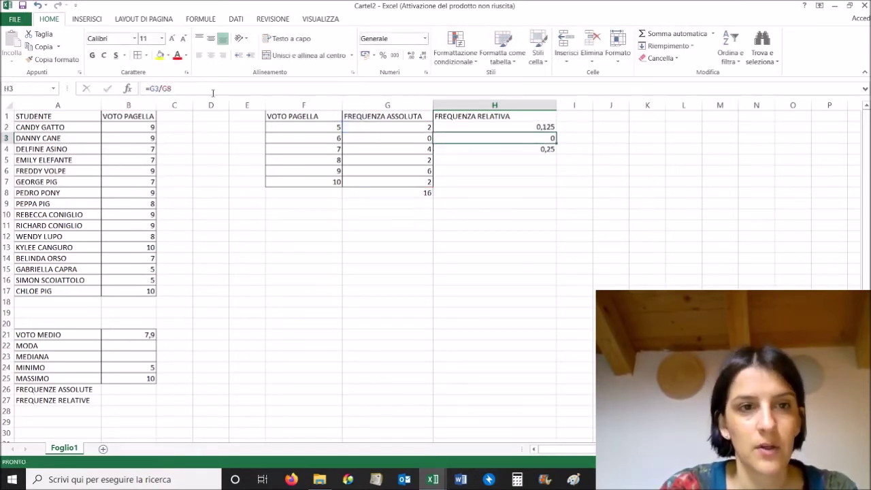
click(552, 128)
drag(556, 134, 552, 183)
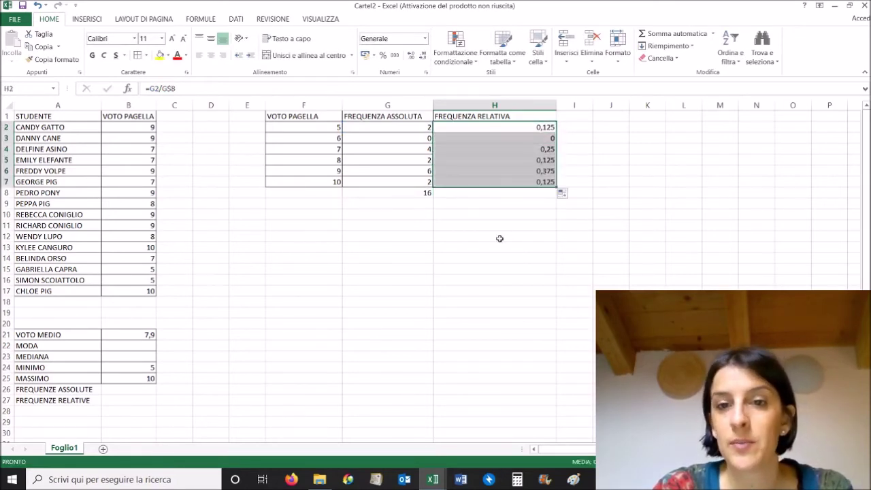
click(500, 139)
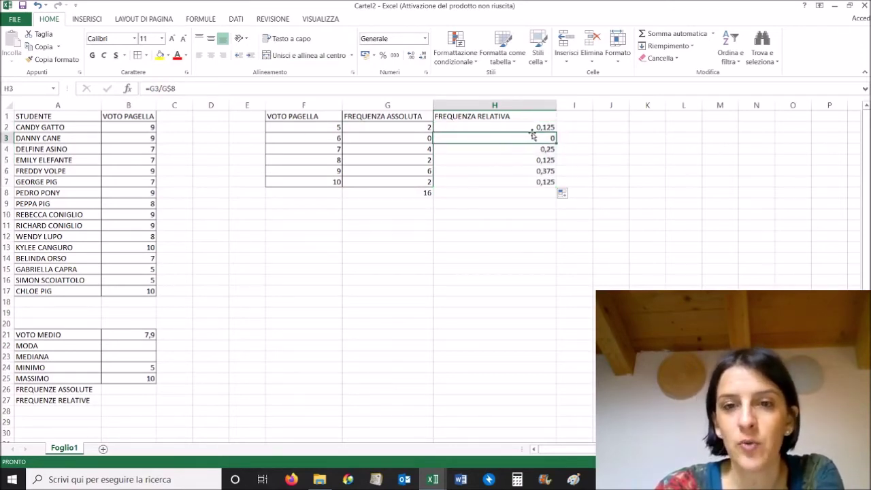
drag(540, 127, 534, 182)
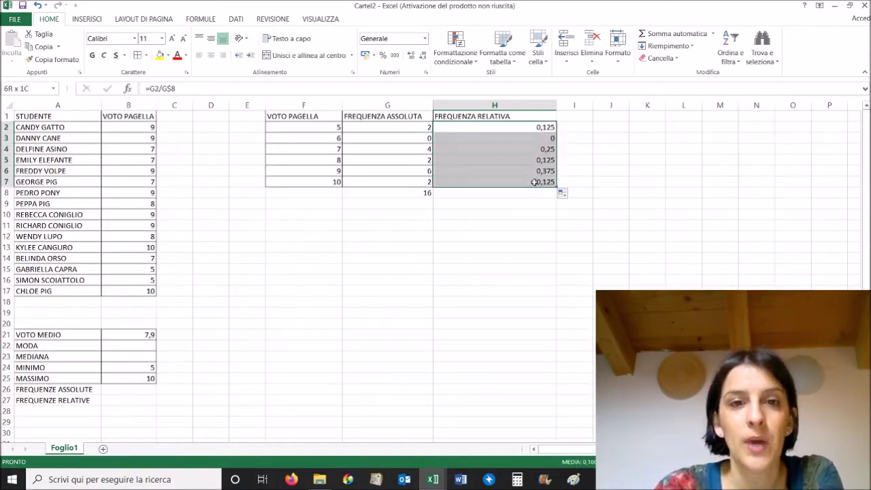
Apply the Frazione number format so H2:H7 read 1/8, 0, 1/4, 1/8, 3/8, 1/8
click(425, 38)
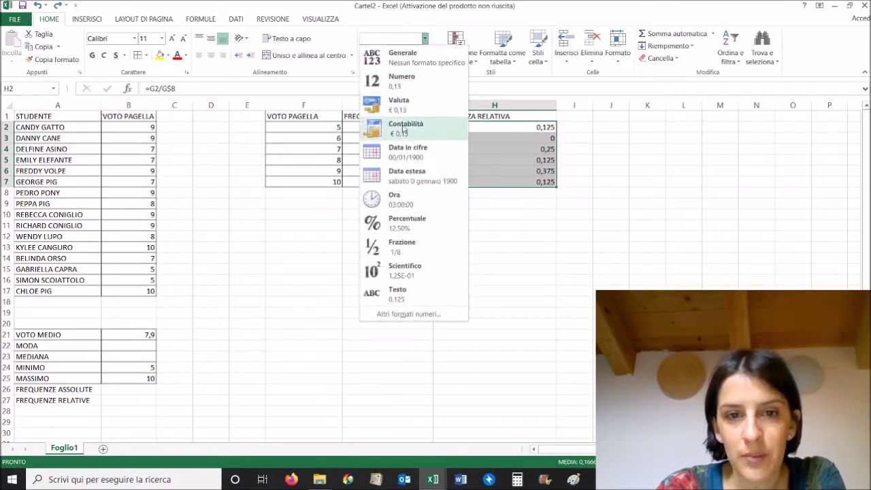
click(404, 244)
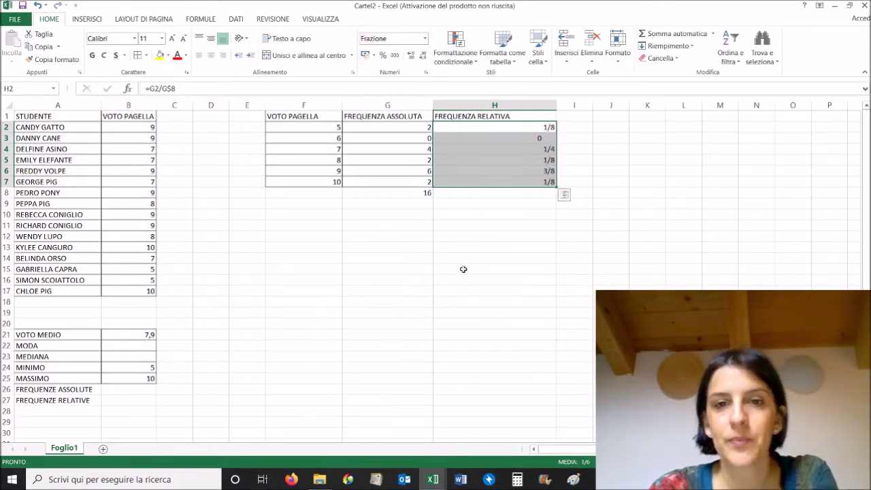
click(643, 146)
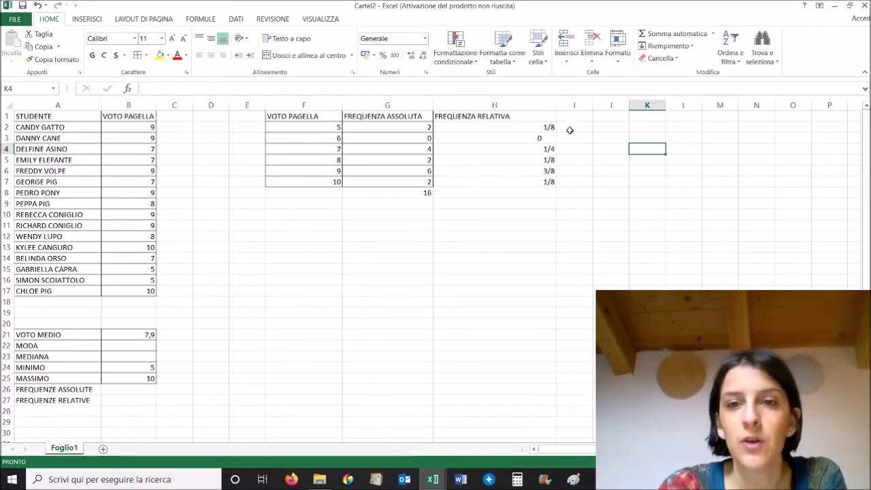
Narrow column H and add the heading FREQUENZA PERCENTUALE in I1, widening column I to fit
drag(553, 102, 518, 104)
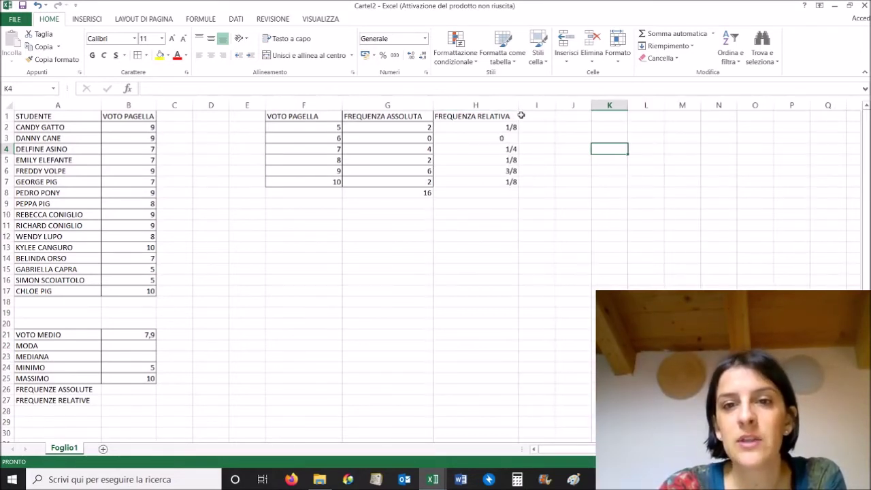
drag(555, 105, 563, 105)
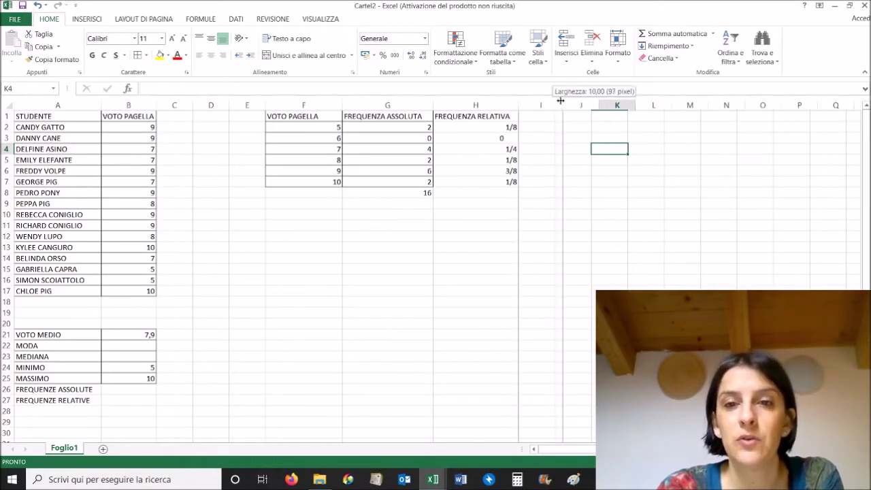
click(551, 121)
text(FR)
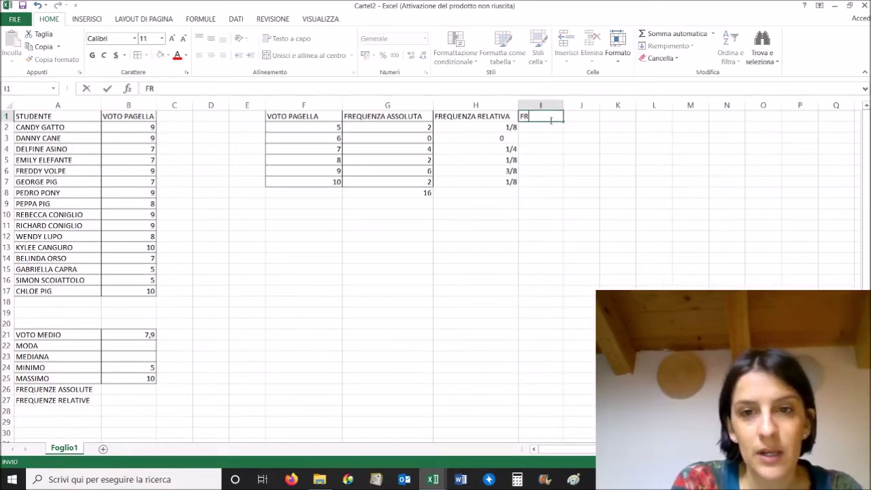
key(BackSpace)
text(REQUE)
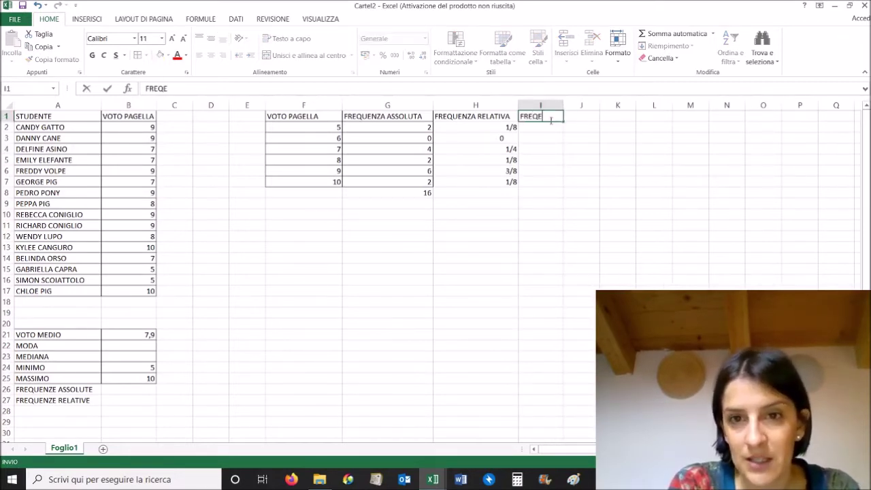
text(NZA PERCENTUALE)
key(Return)
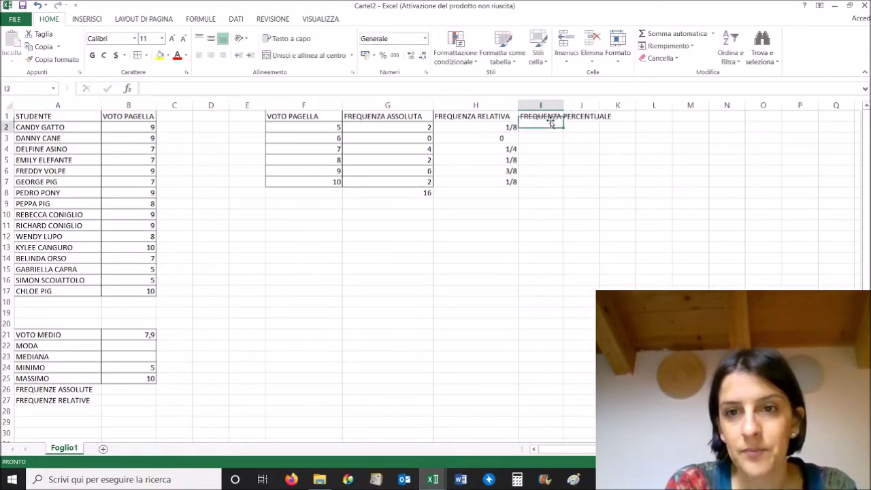
drag(563, 105, 623, 105)
text(=)
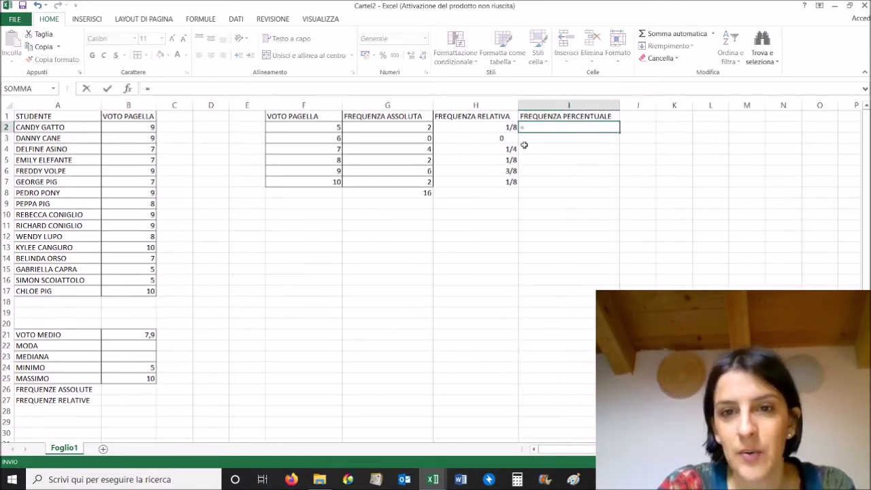
Fill I2:I7 with formulas referencing column H and format them as Percentuale (12,50%, 25,00%)
click(510, 127)
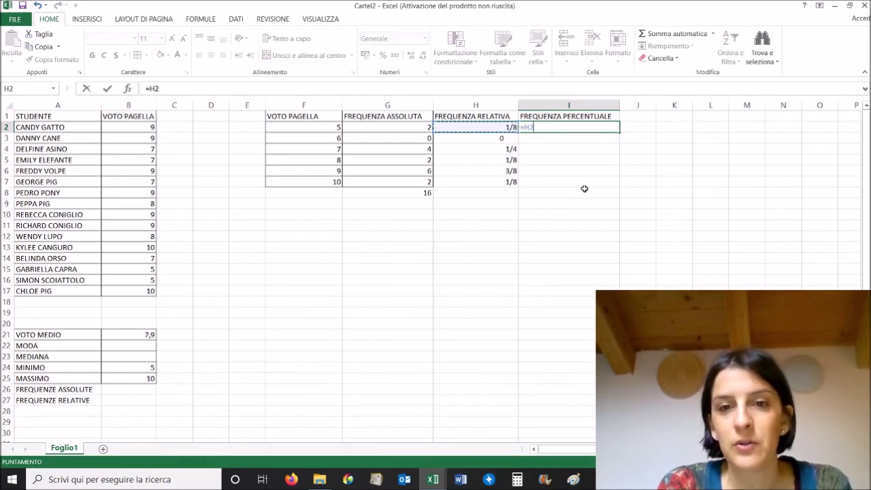
key(Return)
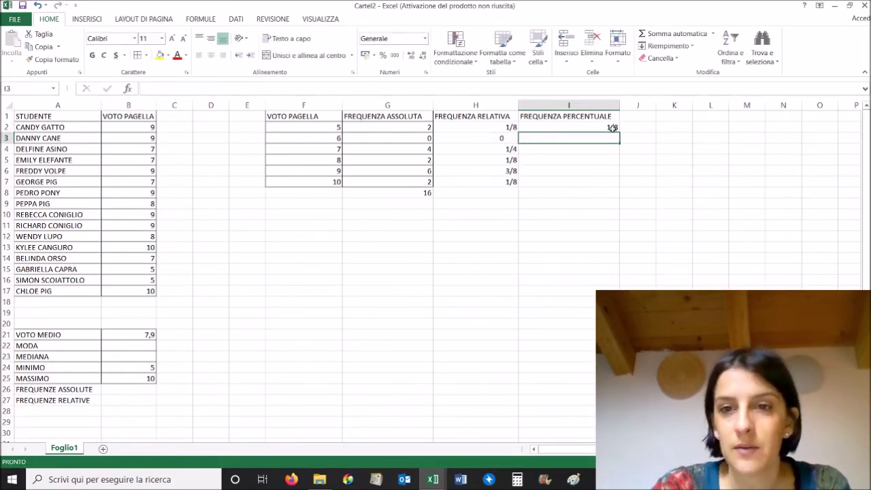
click(608, 127)
drag(618, 132, 606, 184)
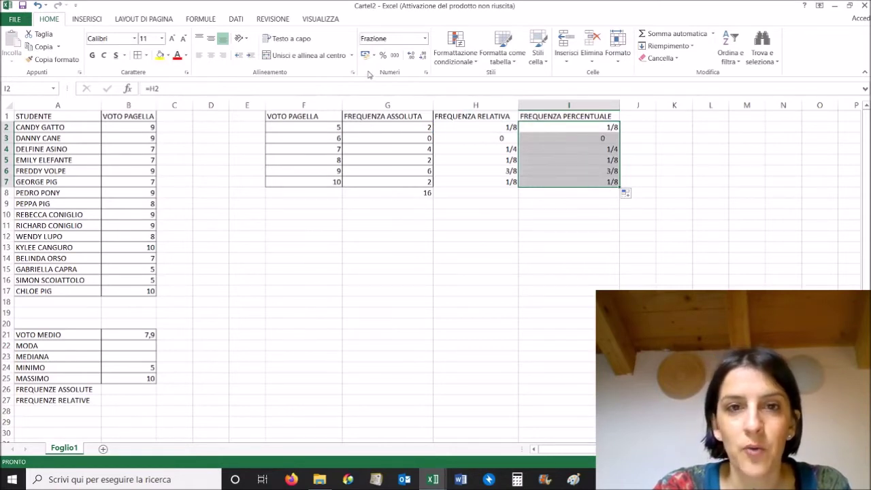
click(425, 38)
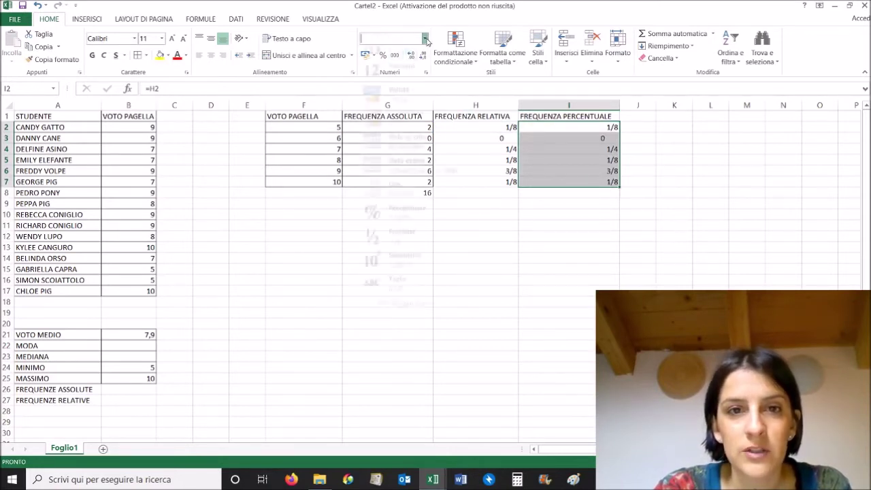
click(417, 221)
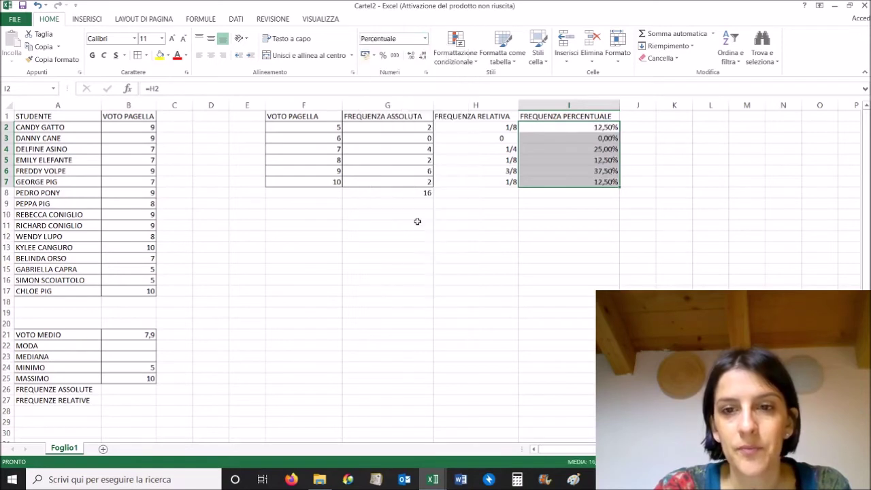
click(587, 227)
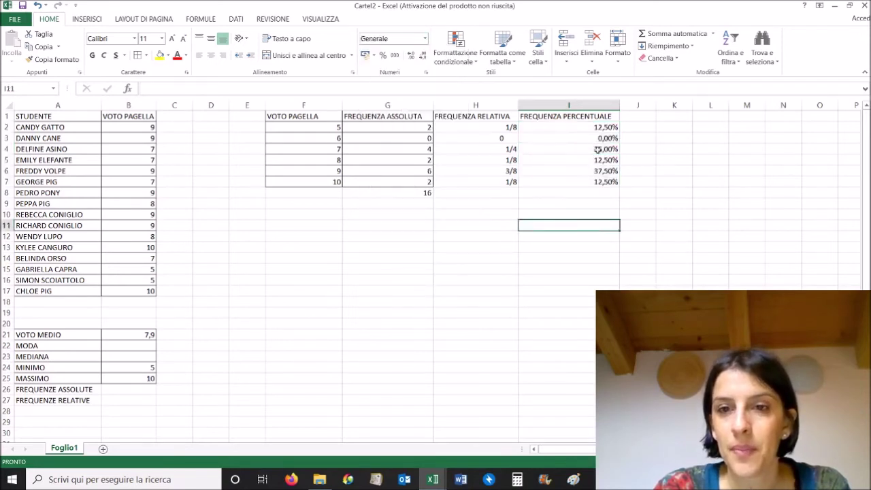
drag(475, 119, 582, 182)
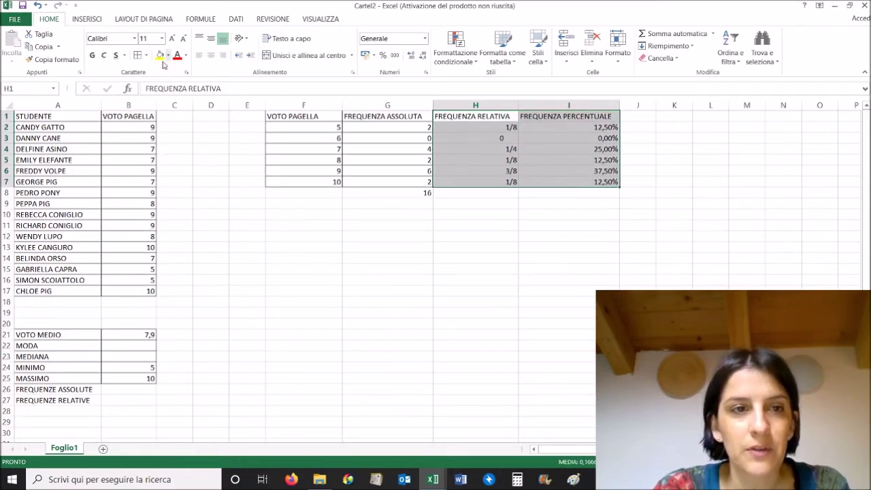
AutoSum H2:H7 into H8 so the relative frequency total reads 1 and the percentage total reads 100,00%
click(451, 192)
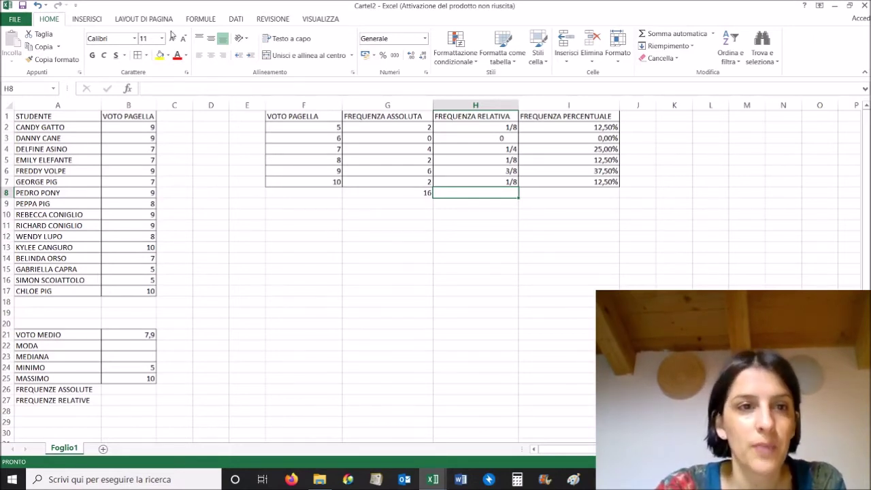
click(650, 34)
key(Return)
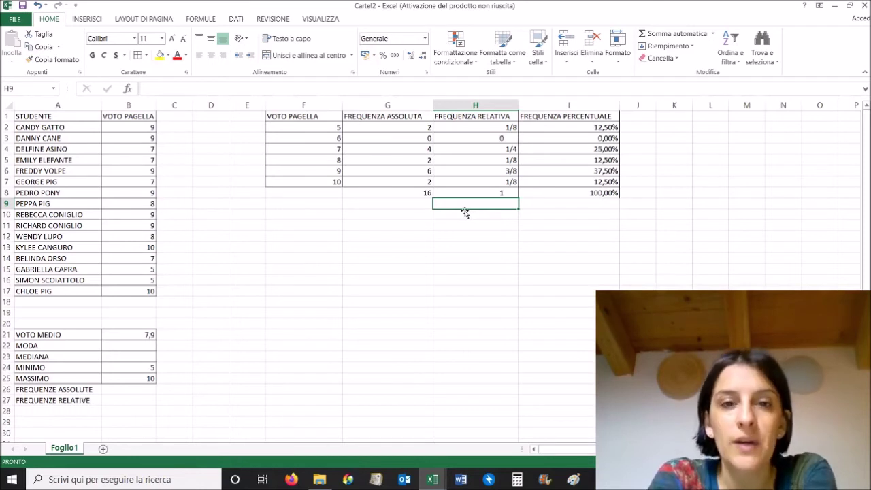
key(ctrl+z)
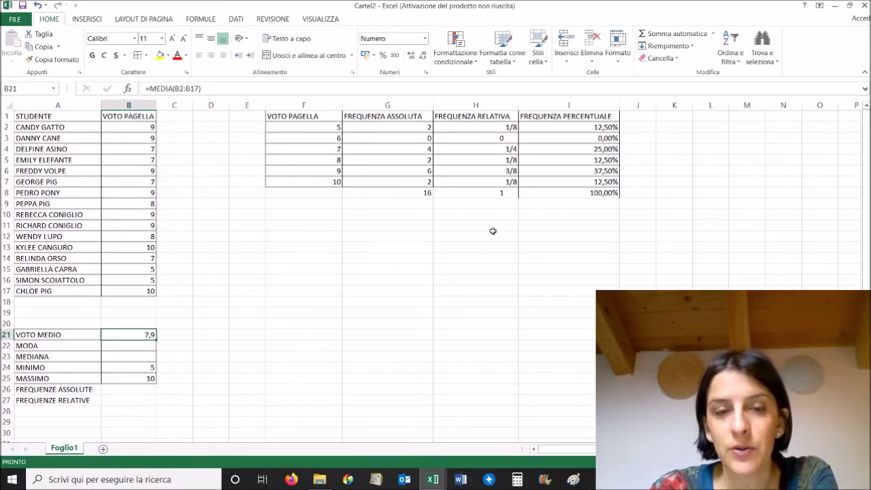
click(380, 225)
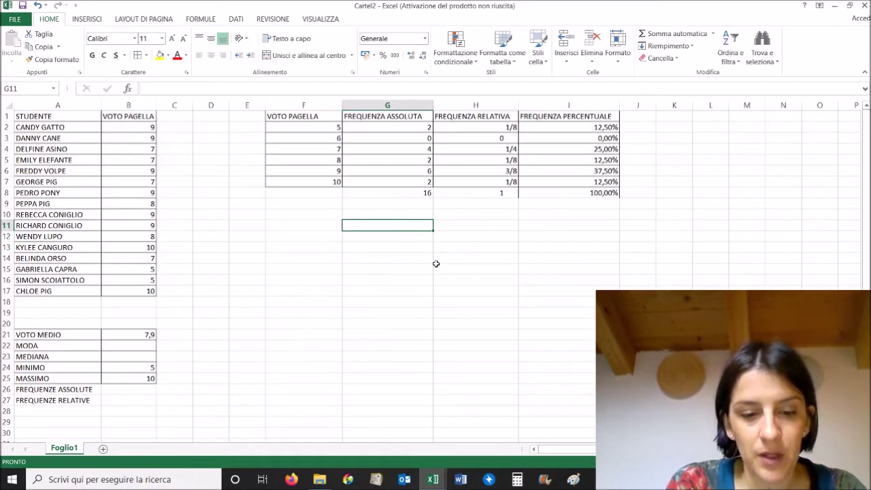
Enter 5*2+6*0+7*4+8*2+9*6+10*2 as text in G11, sized 18 pt, and select the expression
text(5*)
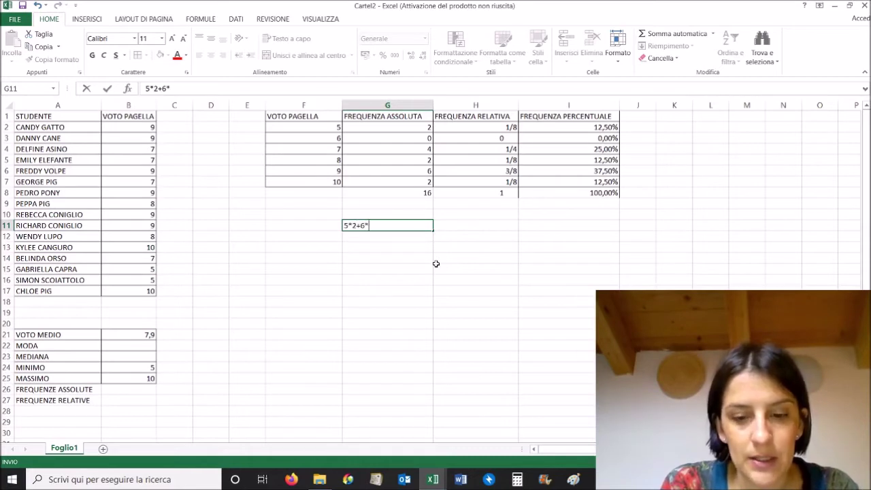
text(+)
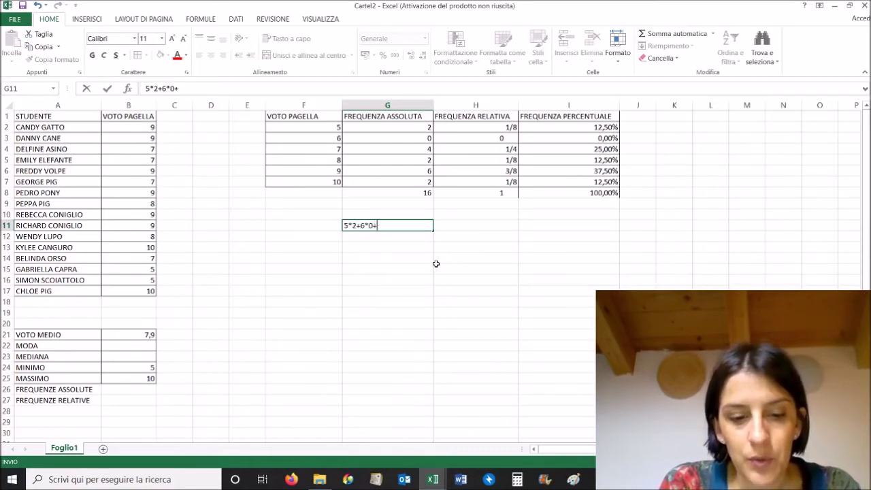
text(7*4+8*2)
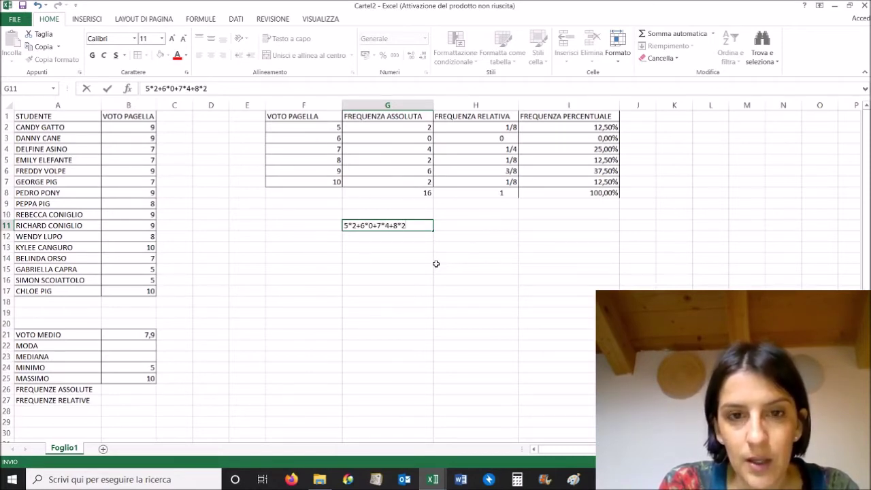
text(*)
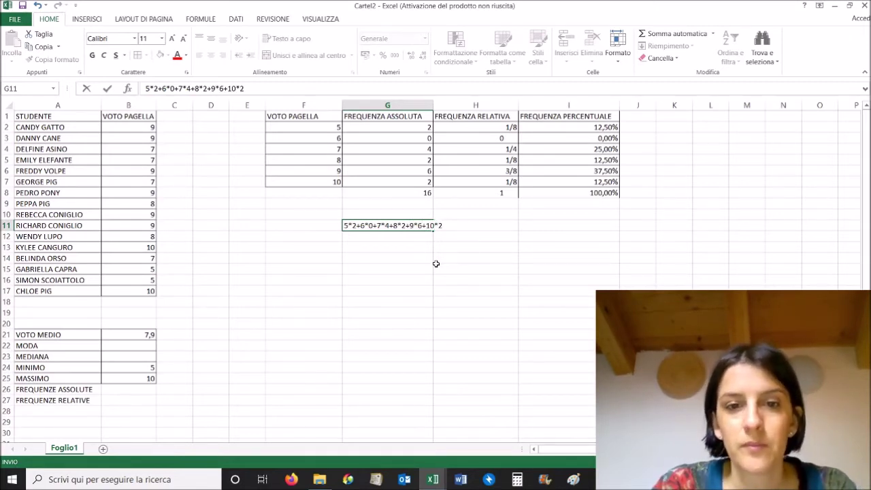
click(436, 264)
click(415, 226)
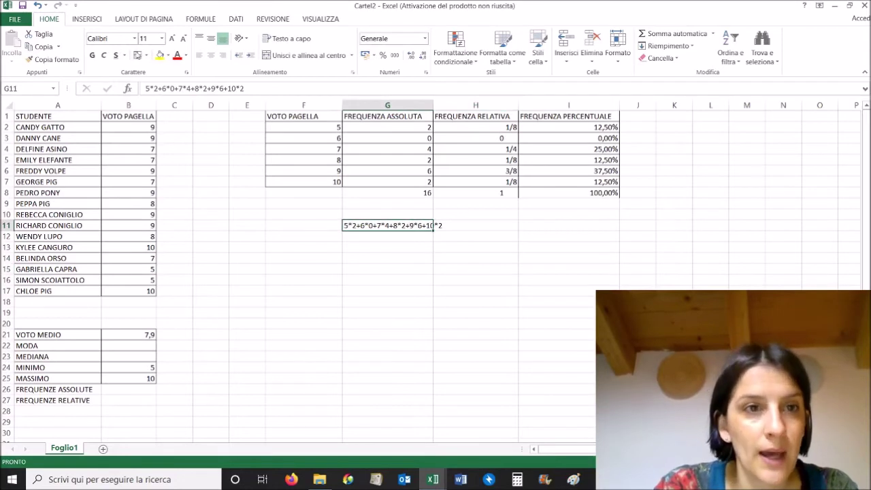
click(162, 38)
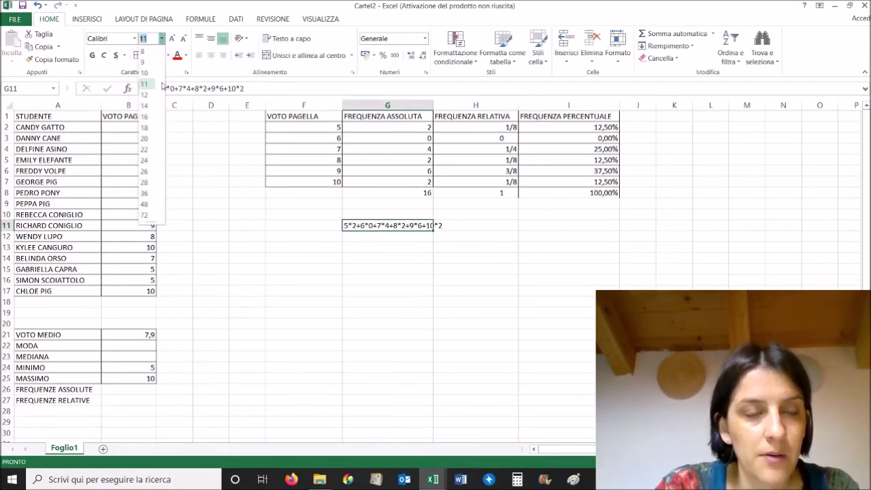
click(144, 127)
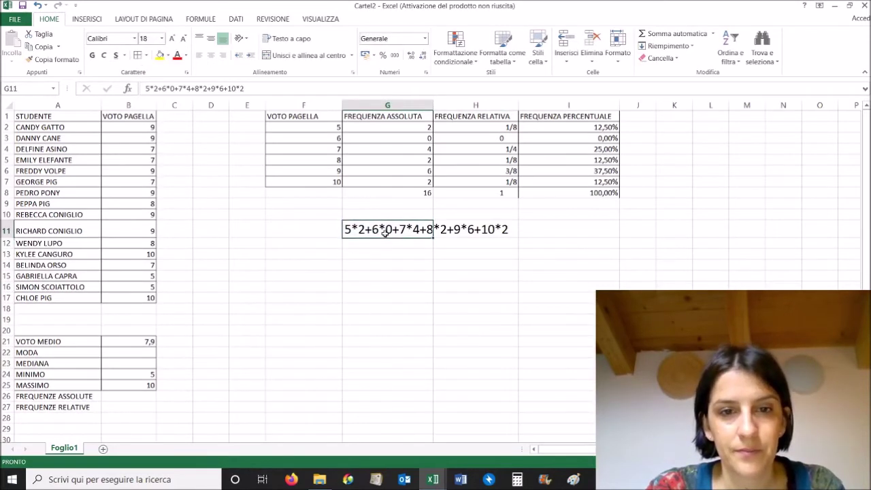
drag(260, 89, 144, 89)
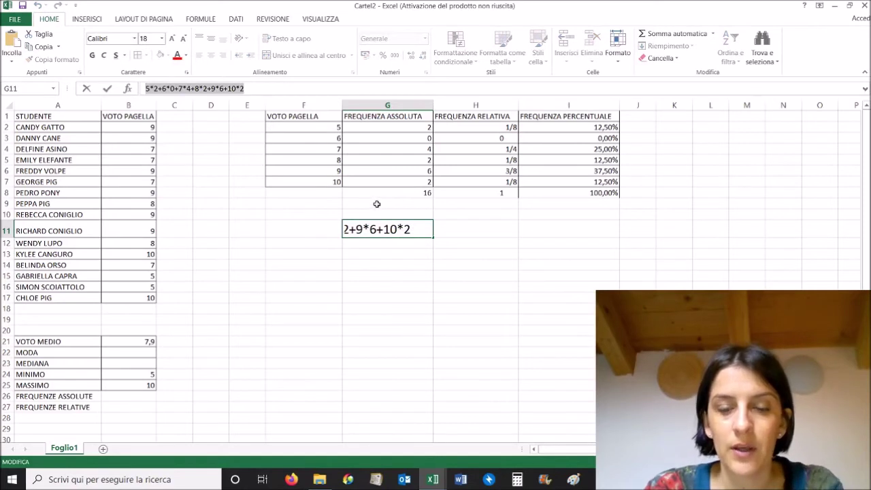
key(Return)
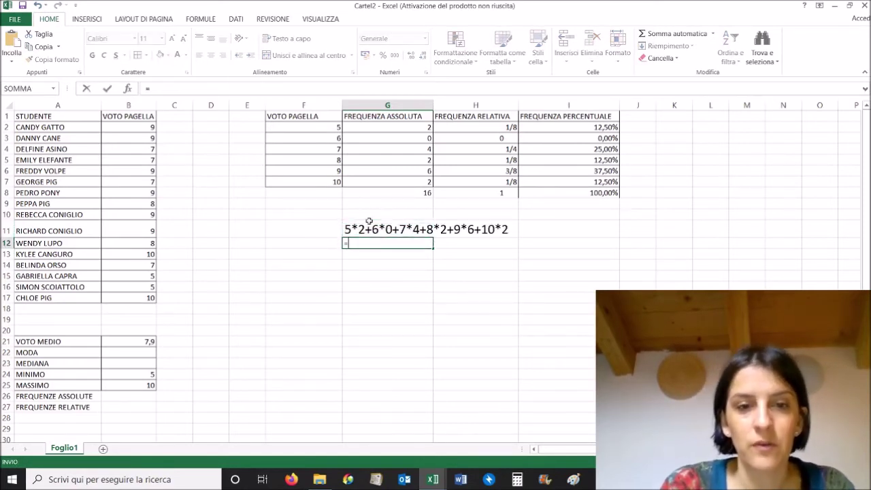
Turn the pasted expression into a formula in G12, giving the weighted sum 128
text(=)
key(ctrl+v)
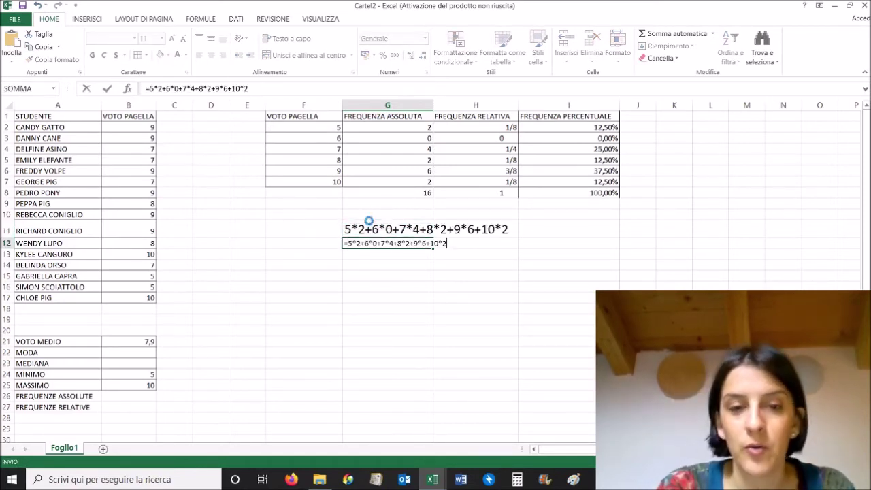
key(Return)
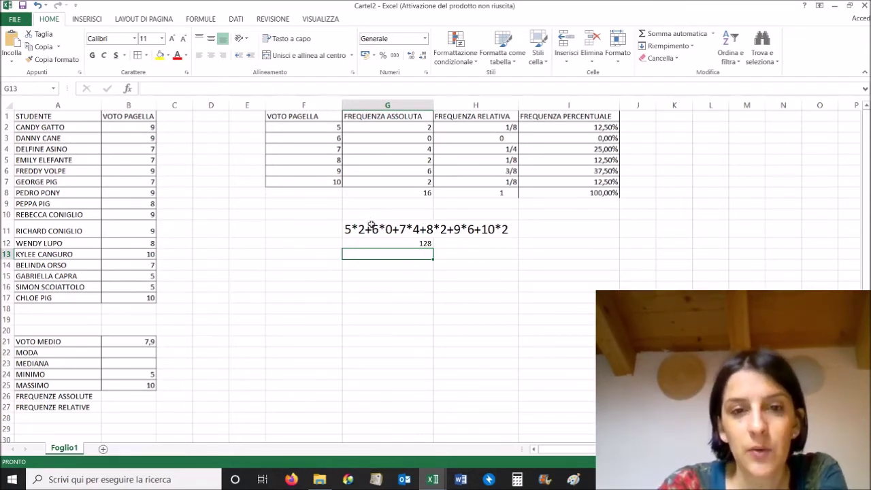
Enter =G12/G8 in G13 to get the weighted mean 8,0000
text(=)
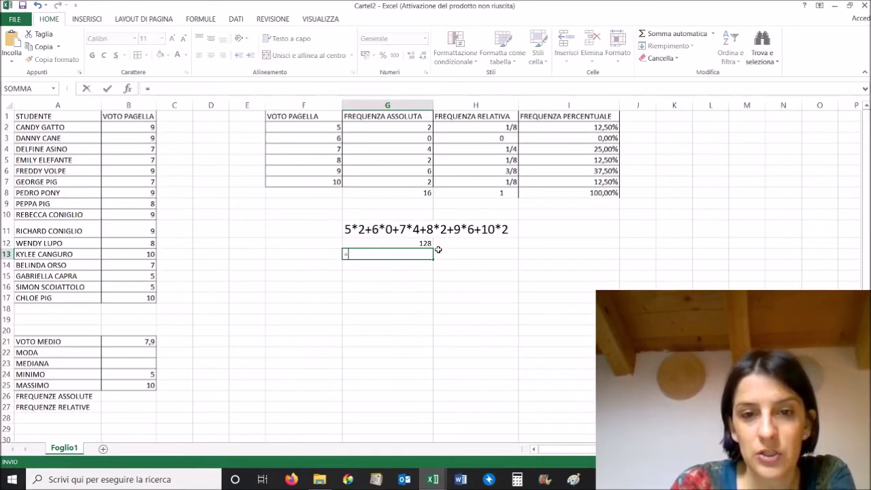
key(Up)
text(/)
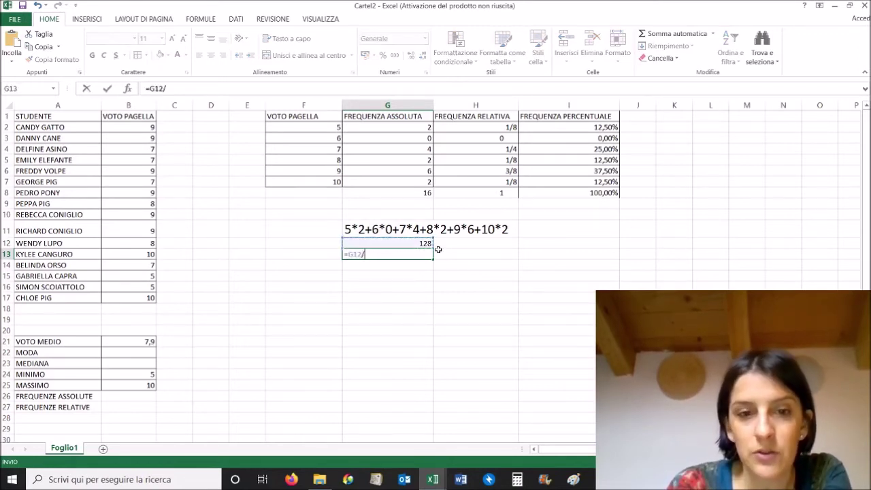
click(402, 193)
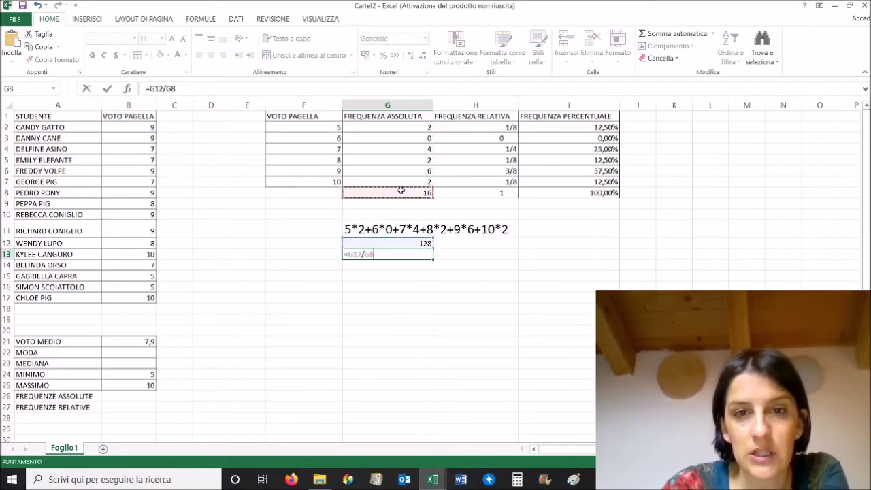
key(Return)
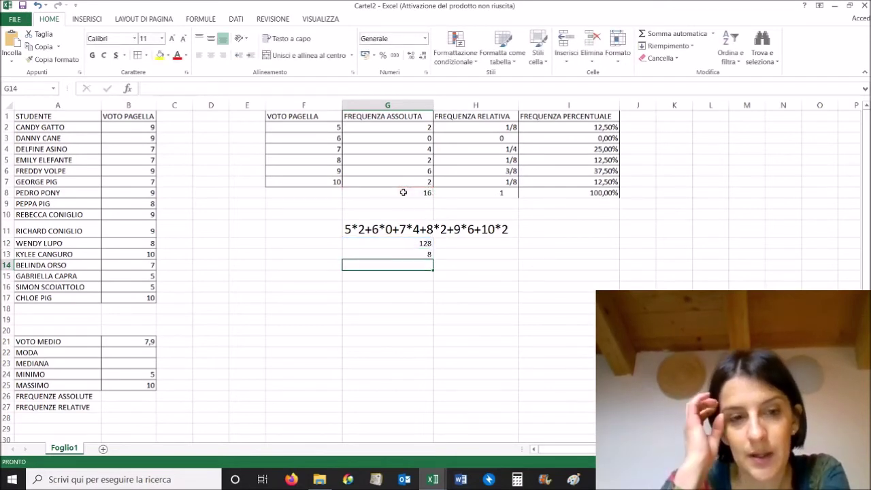
click(439, 299)
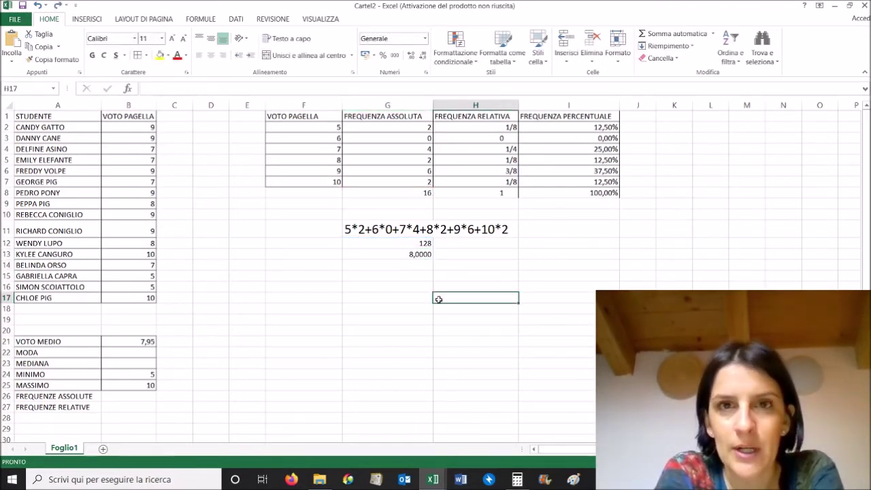
click(425, 255)
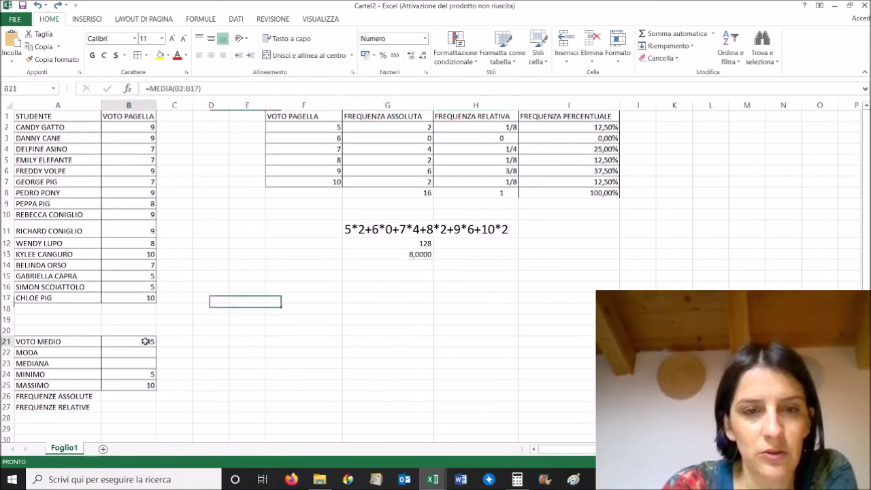
click(299, 244)
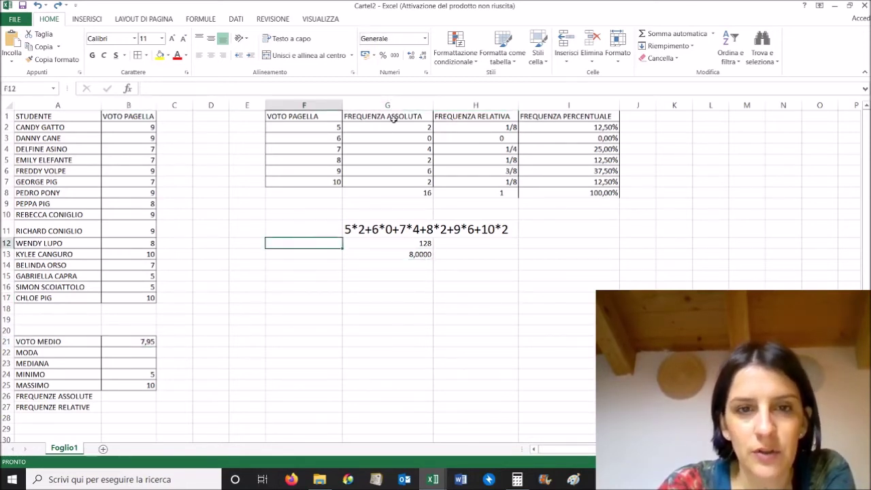
drag(140, 127, 111, 301)
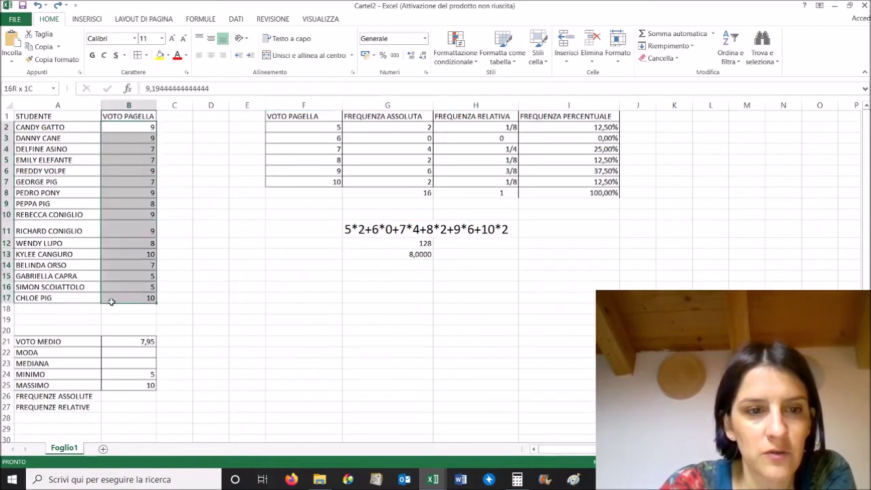
click(409, 128)
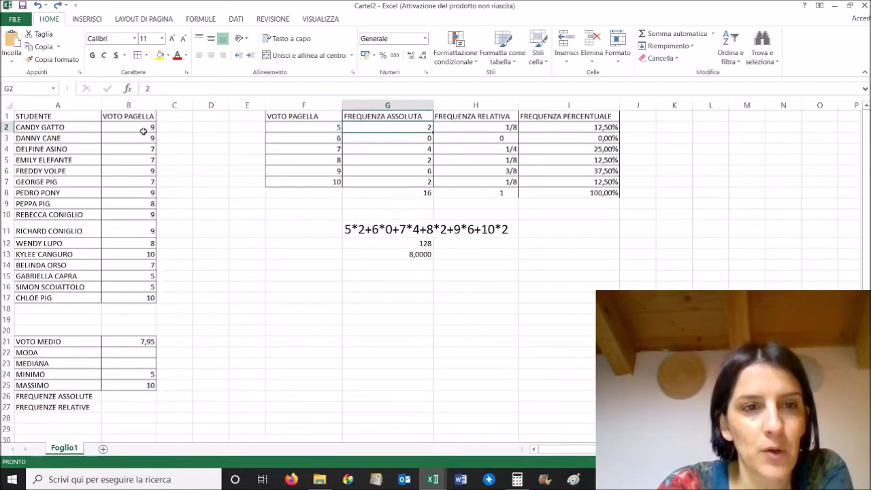
drag(139, 125, 134, 285)
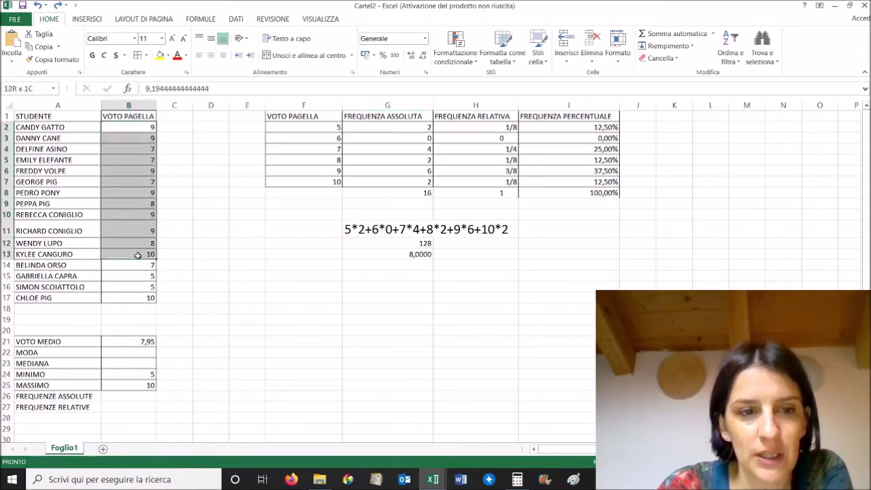
click(181, 196)
drag(143, 129, 139, 297)
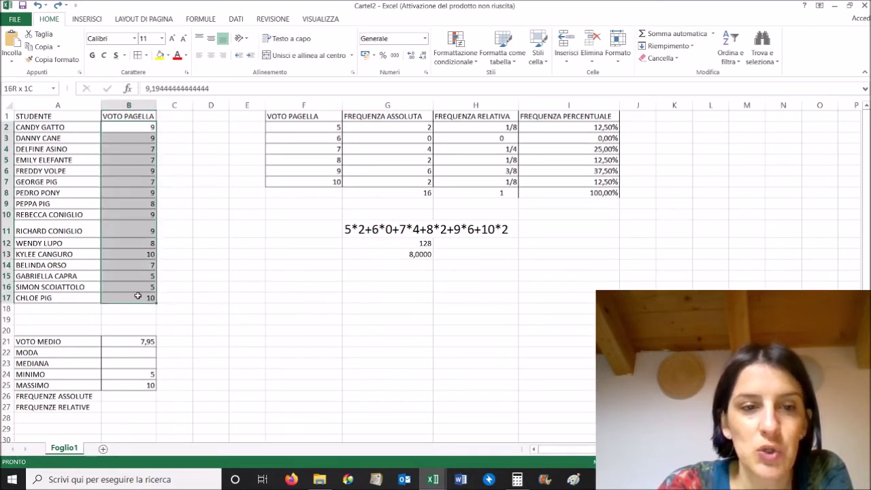
click(411, 57)
click(411, 57)
click(411, 57)
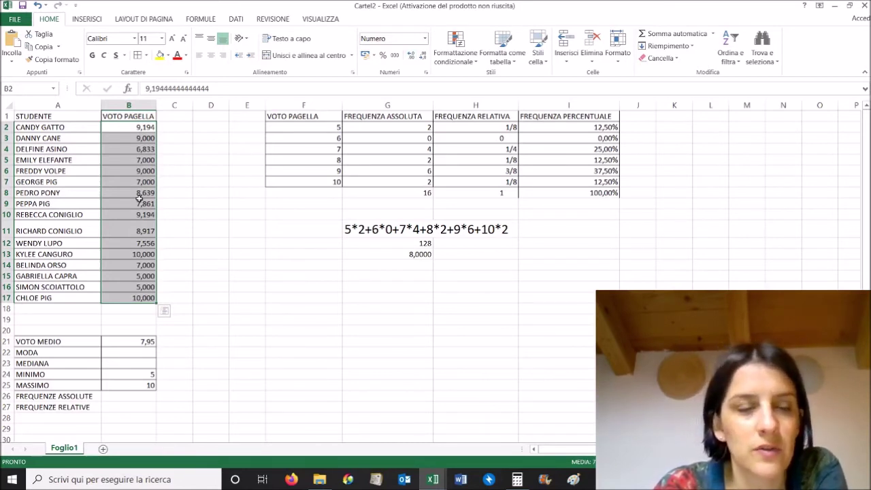
click(38, 6)
click(38, 6)
click(38, 5)
click(196, 157)
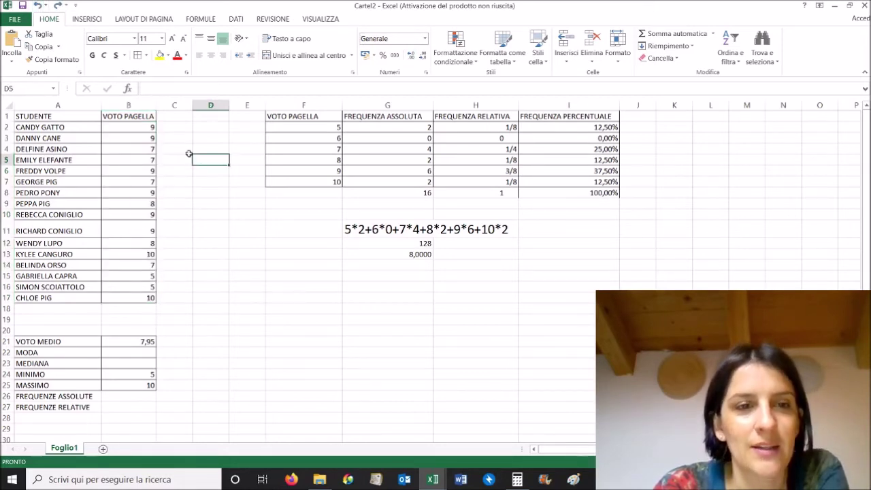
drag(141, 129, 116, 297)
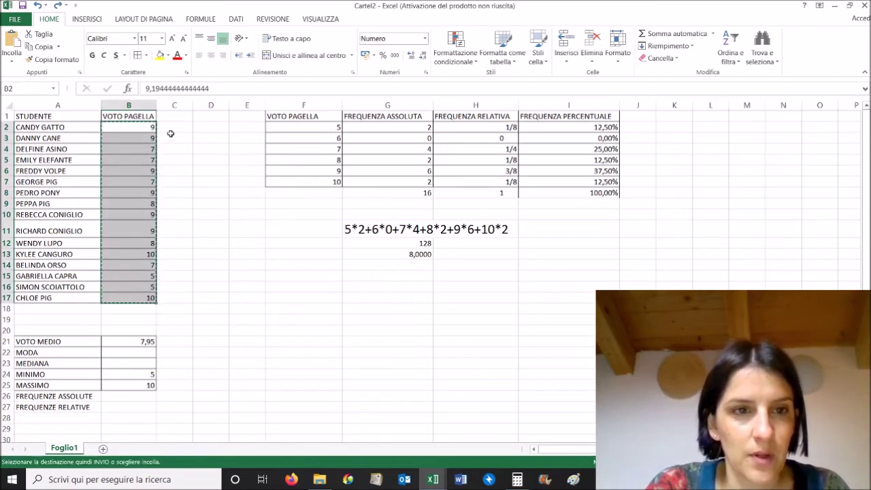
key(shift+BackSpace)
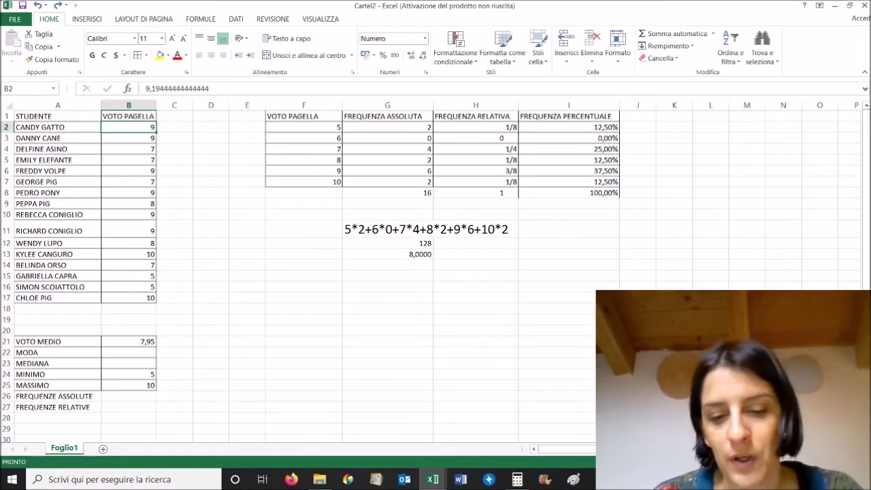
Retype the grades as whole numbers 7, 9, 7, 9, 8, 9, 8 and 10 down column B
key(Down)
key(Down)
text(7)
key(Return)
key(Return)
text(9)
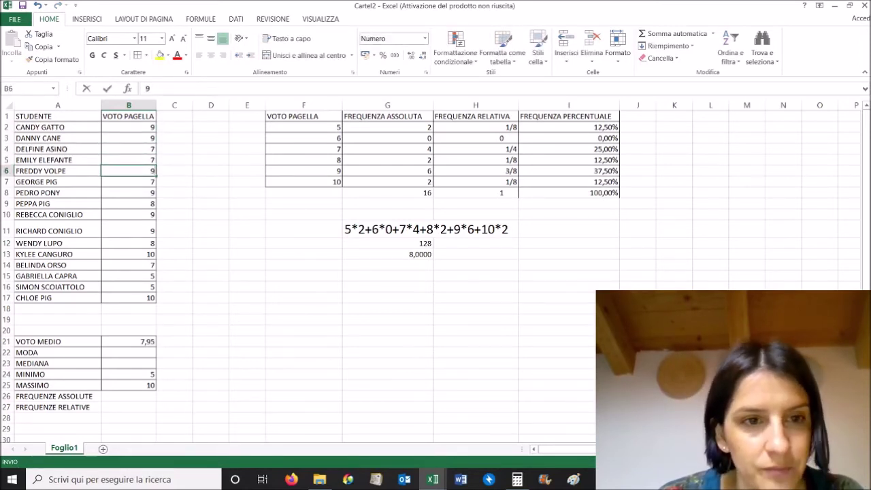
key(Return)
text(7)
key(Return)
text(9)
key(Return)
text(8)
key(Return)
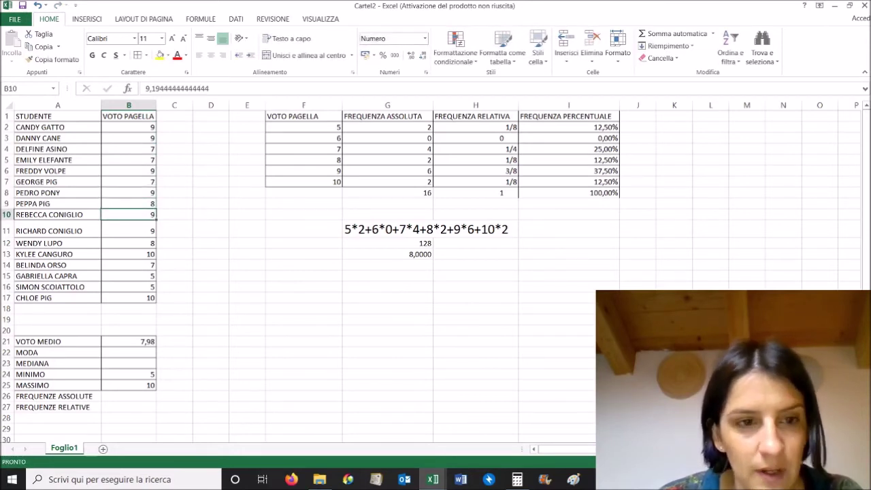
text(9)
key(Return)
text(9)
text(8)
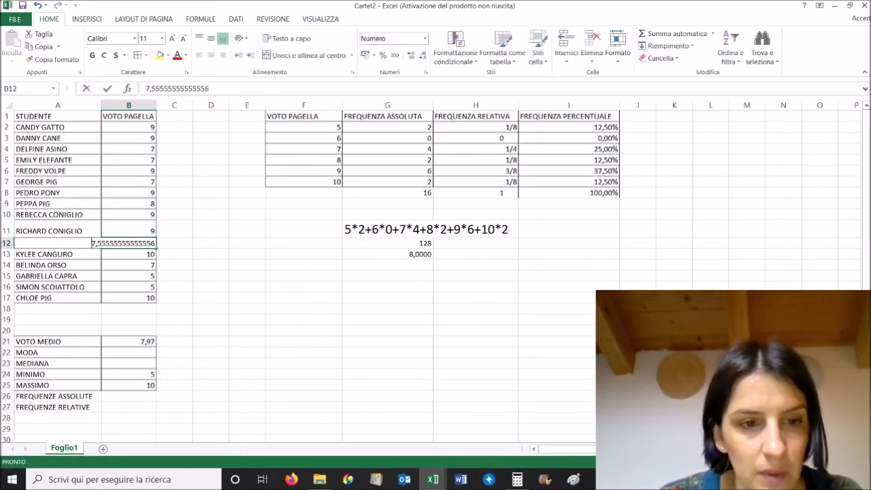
key(Return)
text(10)
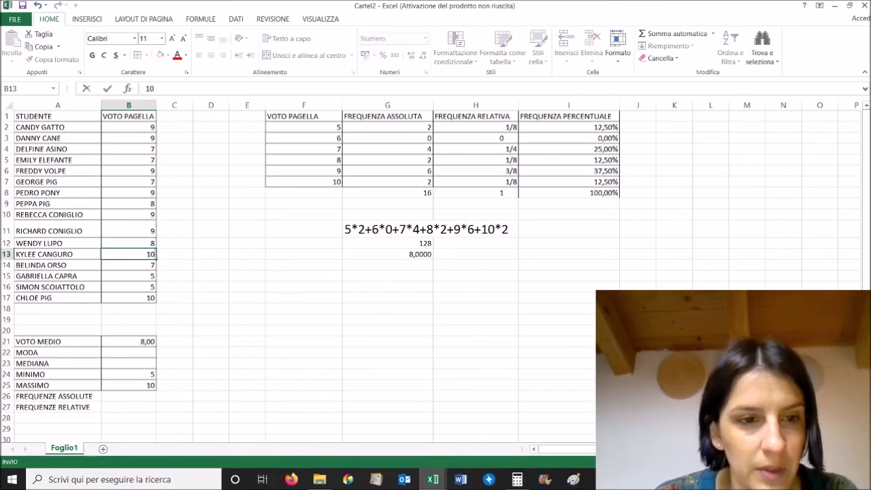
key(Return)
key(Return)
key(Return)
key(Return)
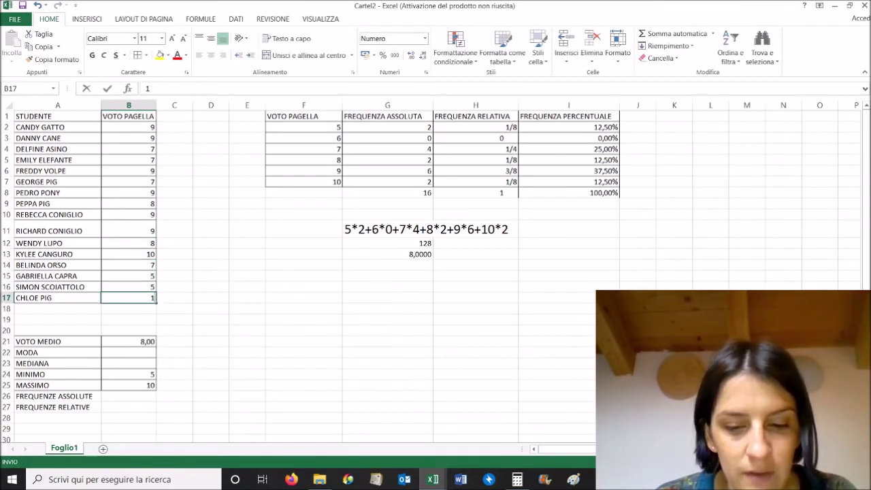
text(0)
key(Return)
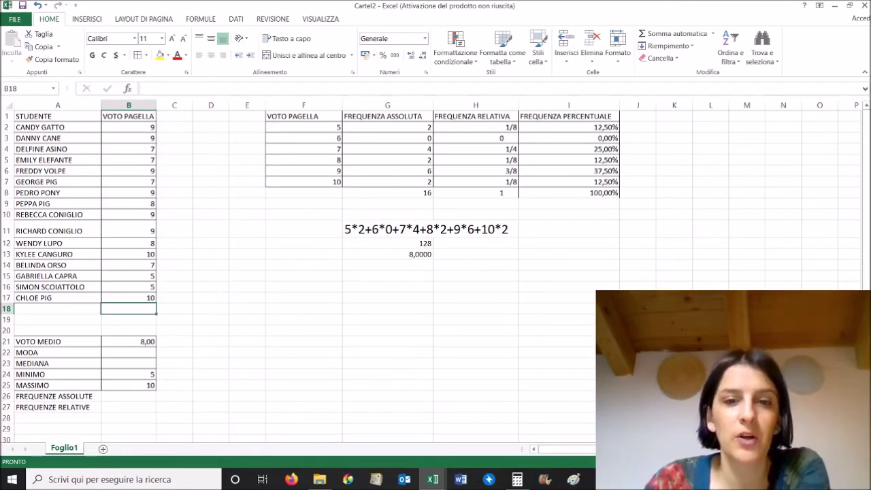
Add labels SOMMA DEI PRODOTTI in H12 and MEDIA (SOMMA/CONTEGGIO) in H13 beside the results
click(132, 339)
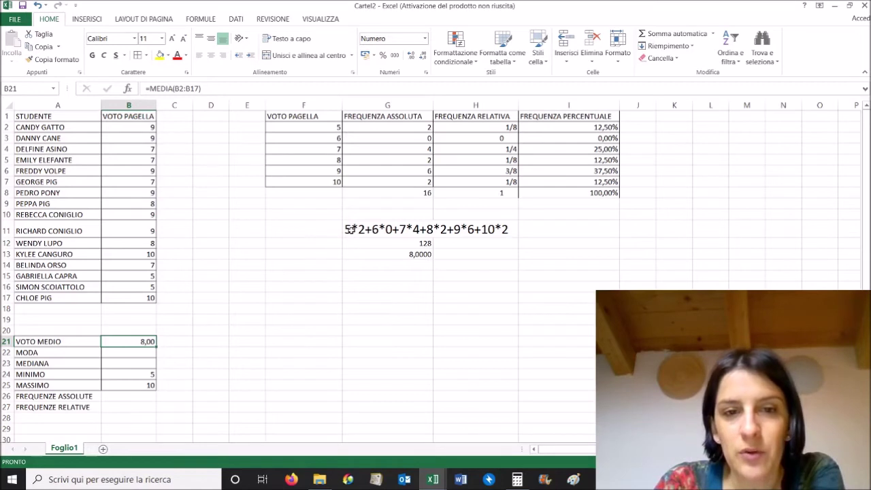
click(424, 239)
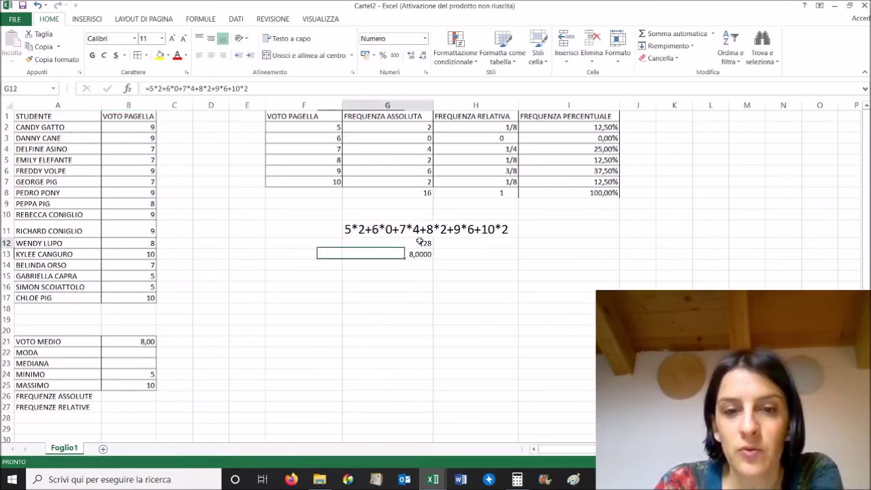
click(442, 243)
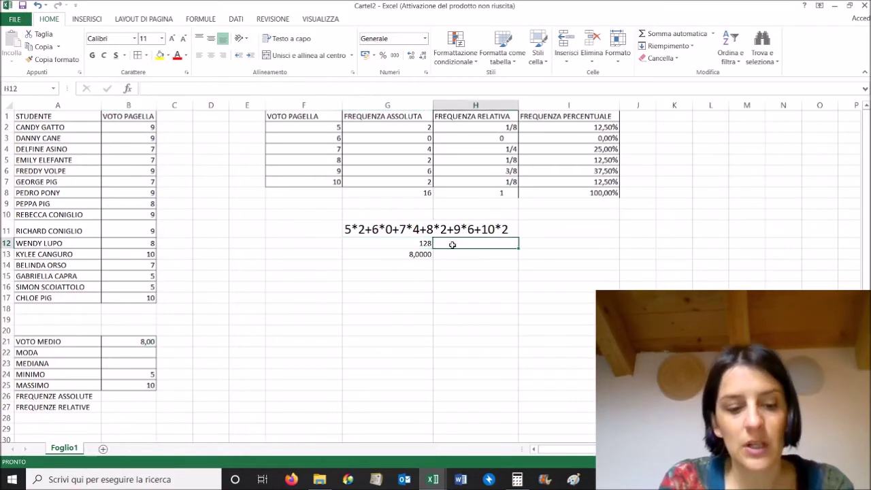
text(SOMMA DEI PRODOTTI)
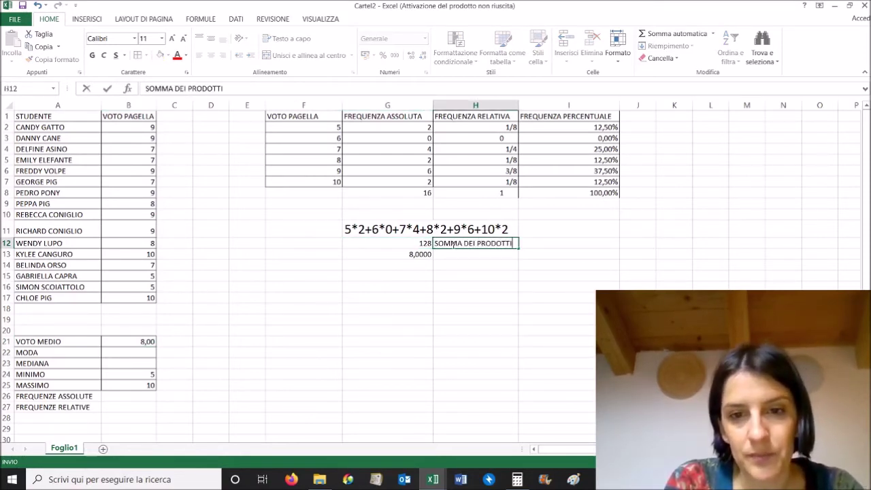
key(Return)
text(MEDIA)
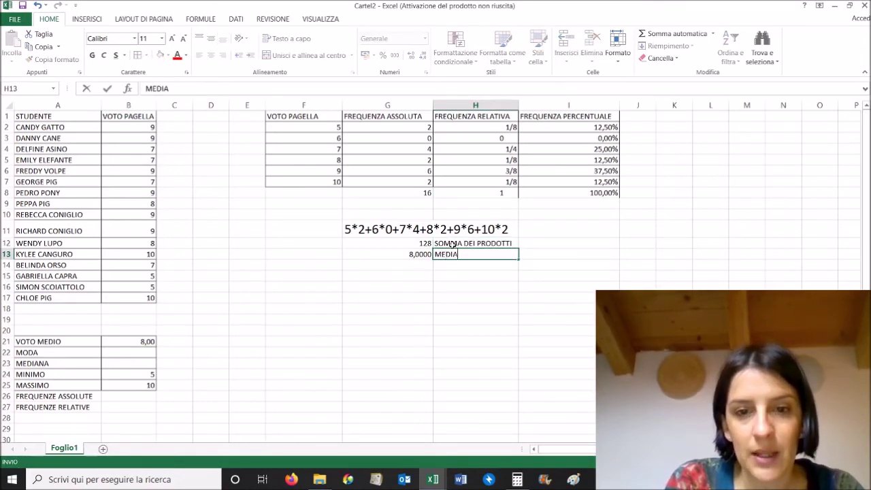
text((DO)
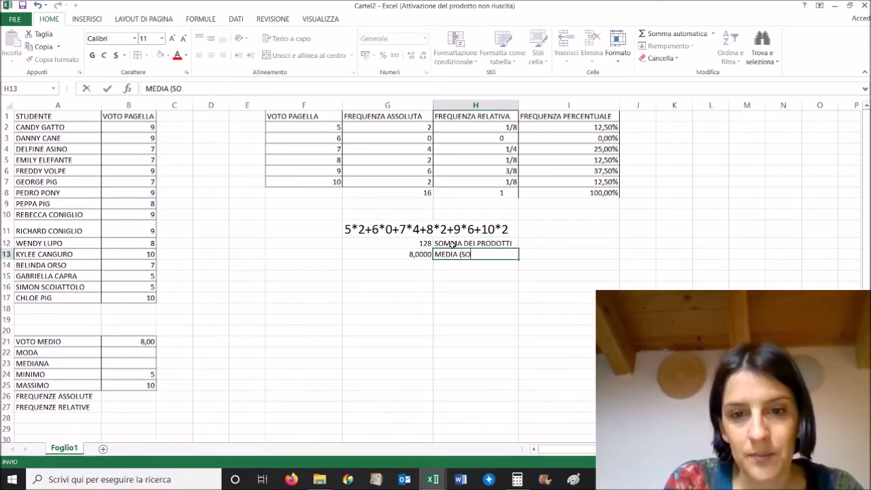
text(MMA/CONT)
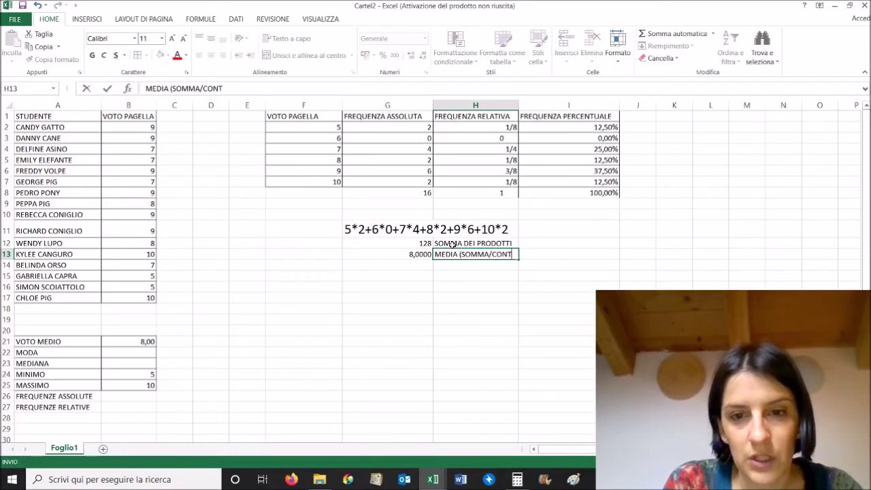
text(EGGIO))
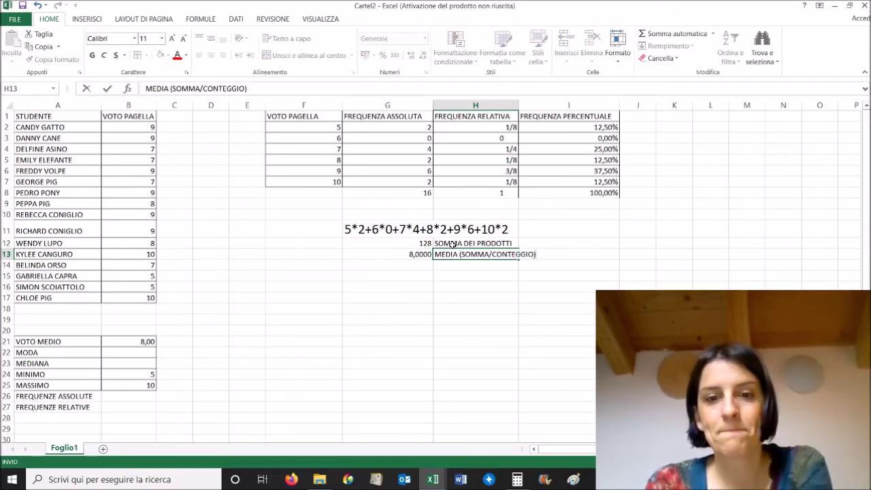
key(Return)
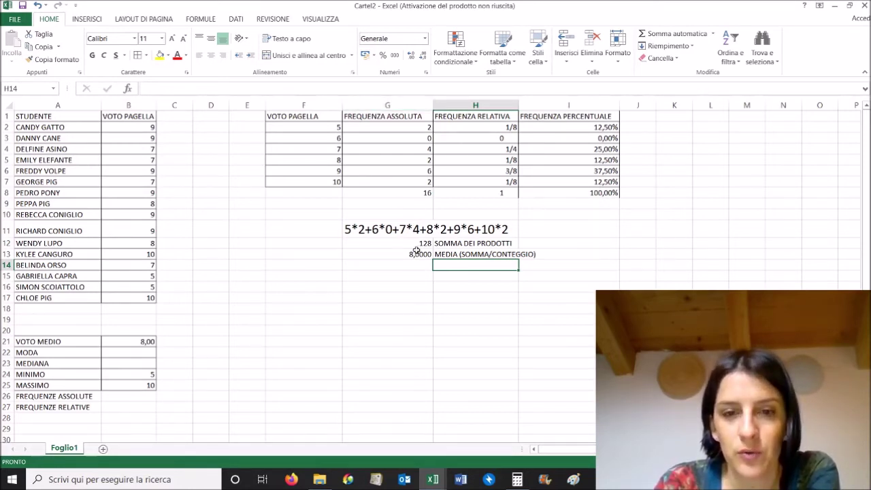
click(123, 345)
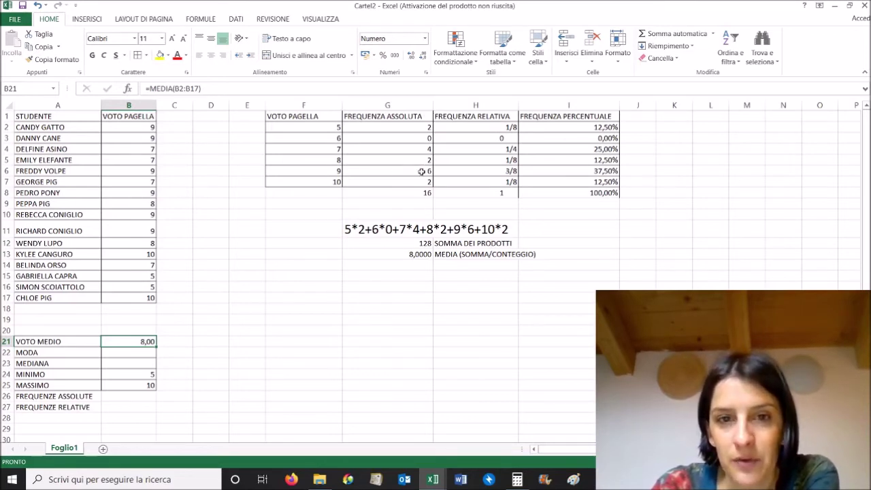
Fill the grade-9 row F6:I6 and the MODA label A22 yellow
click(382, 171)
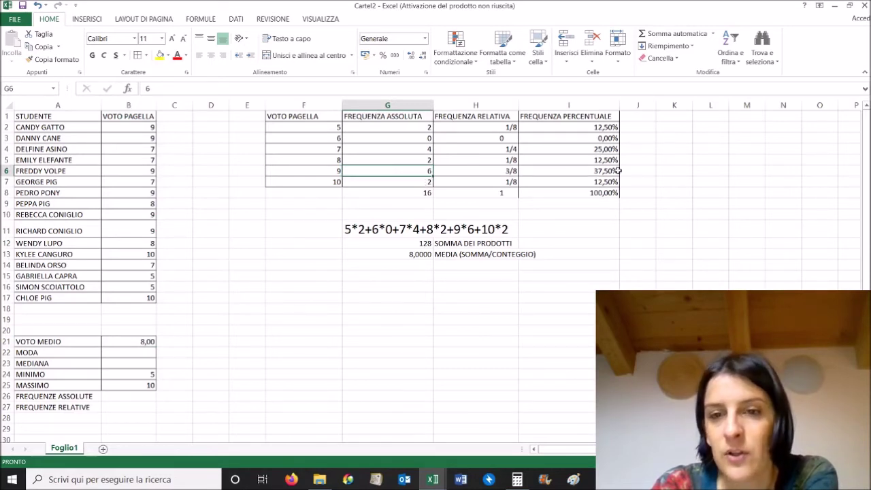
drag(585, 171, 320, 171)
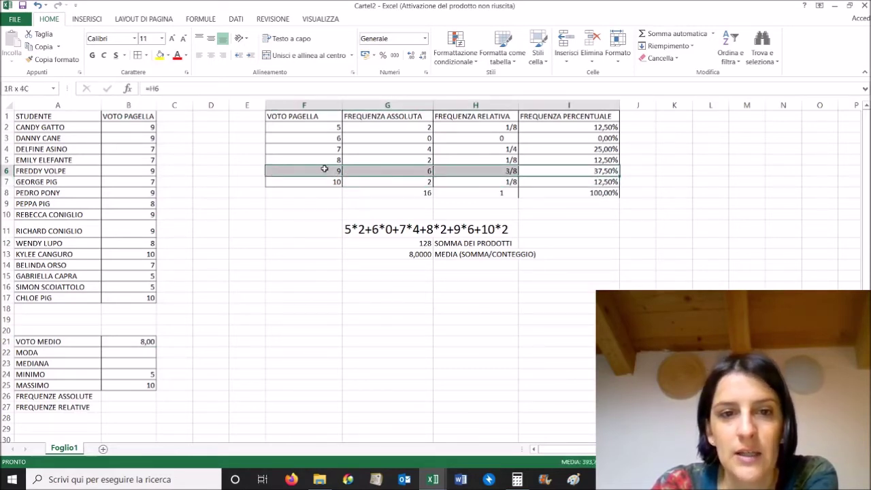
click(158, 55)
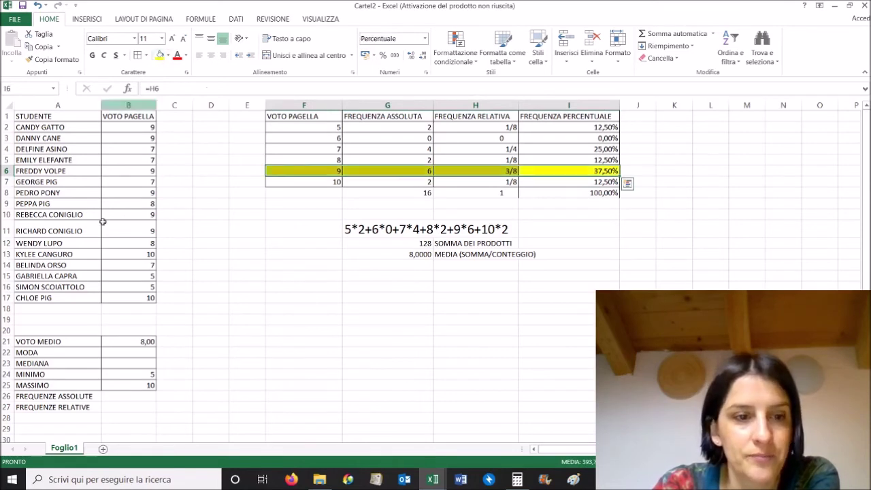
click(54, 353)
click(159, 55)
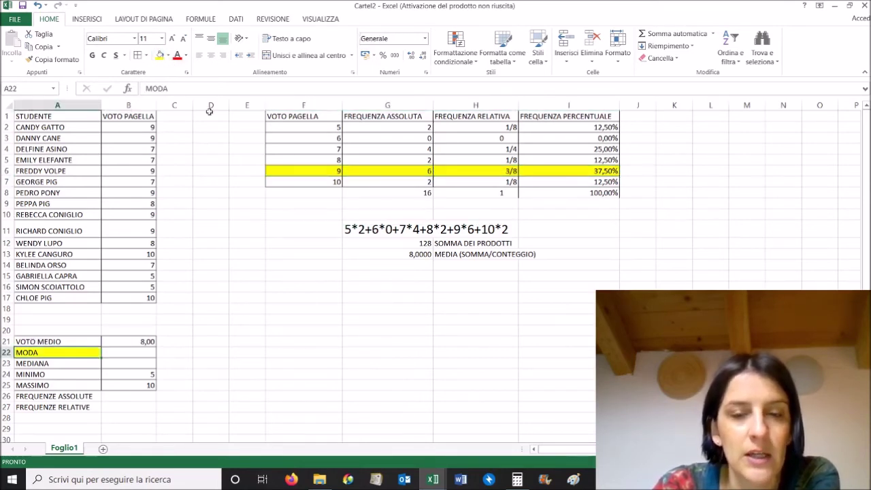
click(387, 170)
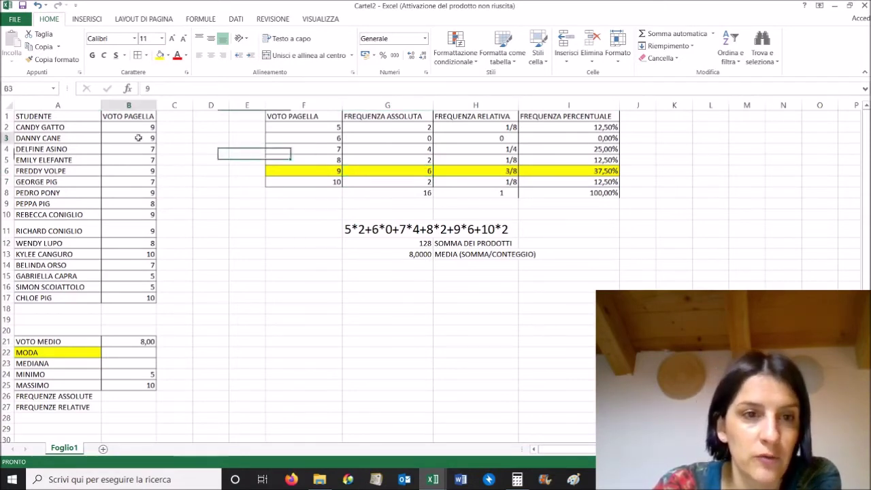
Select the grade-9 cells in column B together with Ctrl
drag(139, 128, 140, 138)
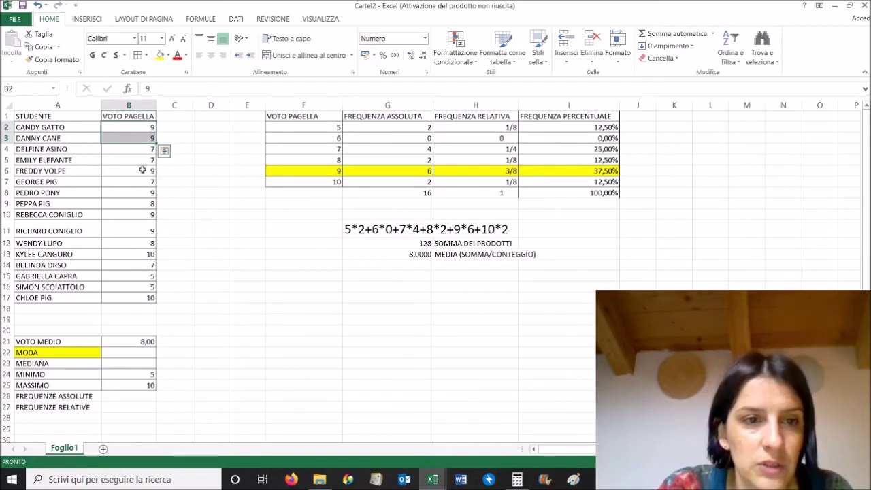
ctrl+click(142, 170)
ctrl+click(146, 193)
ctrl+click(145, 214)
Fill all grade-9 cells yellow and enter =MODA(B2:B17) in B22, returning 9
ctrl+click(142, 229)
click(160, 55)
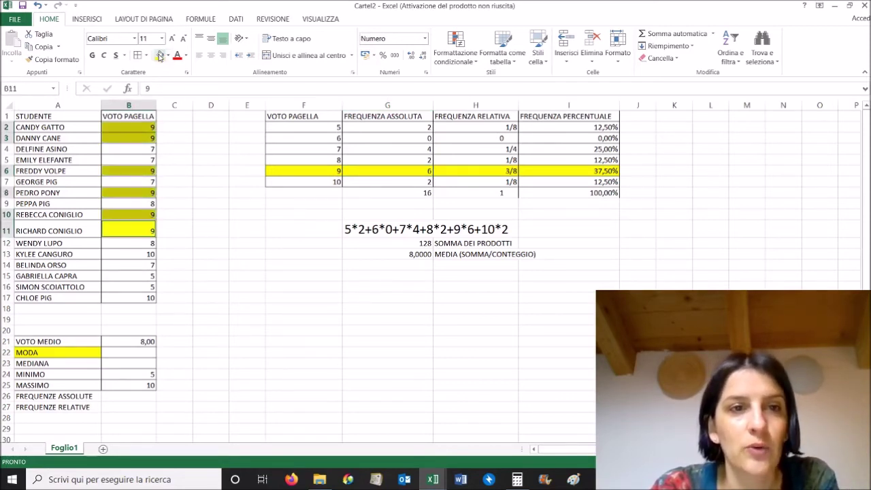
click(132, 355)
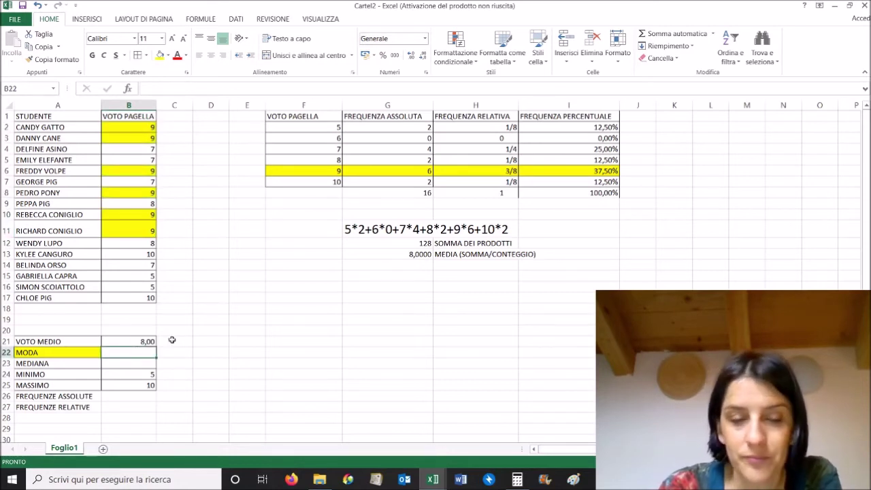
text(=MO)
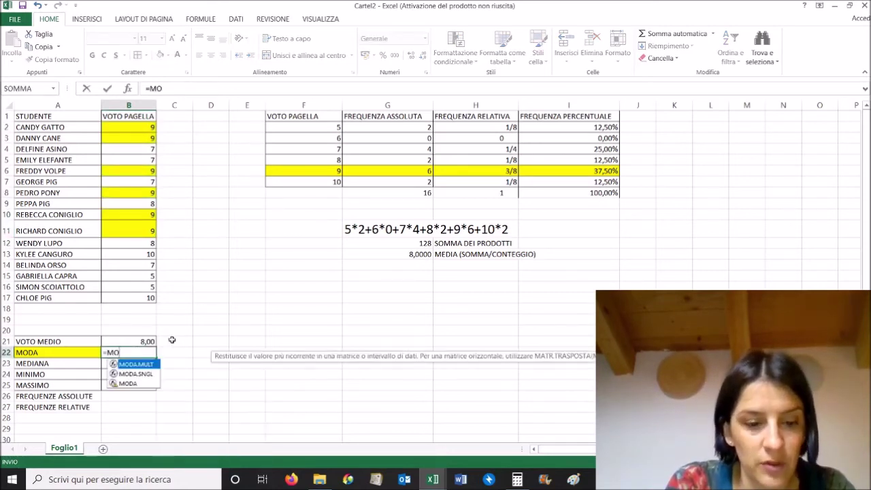
text(DA)
click(144, 384)
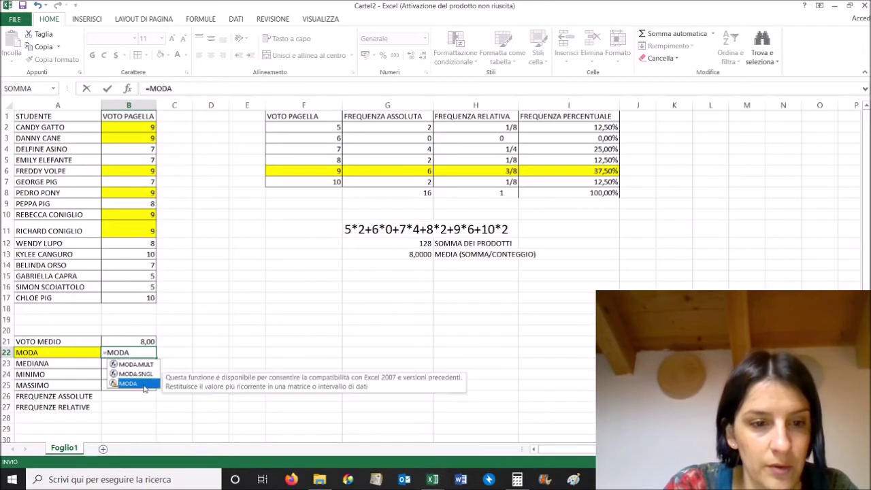
double_click(144, 384)
drag(130, 127, 138, 296)
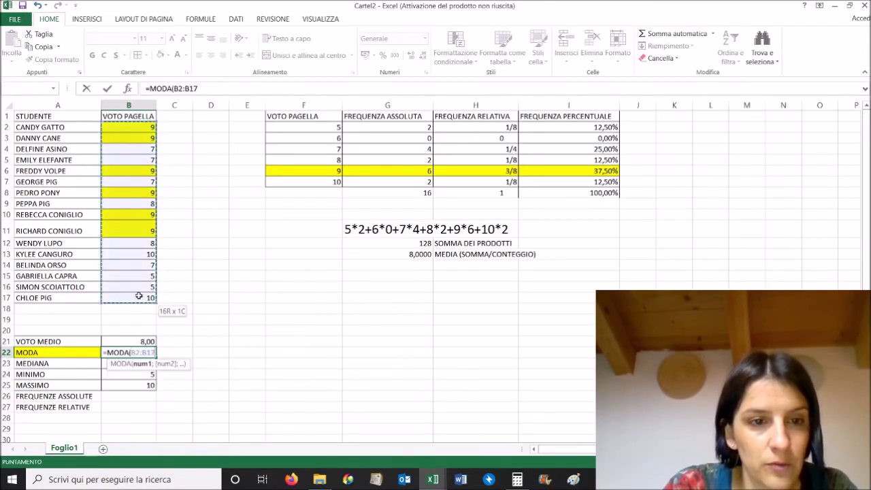
key(Return)
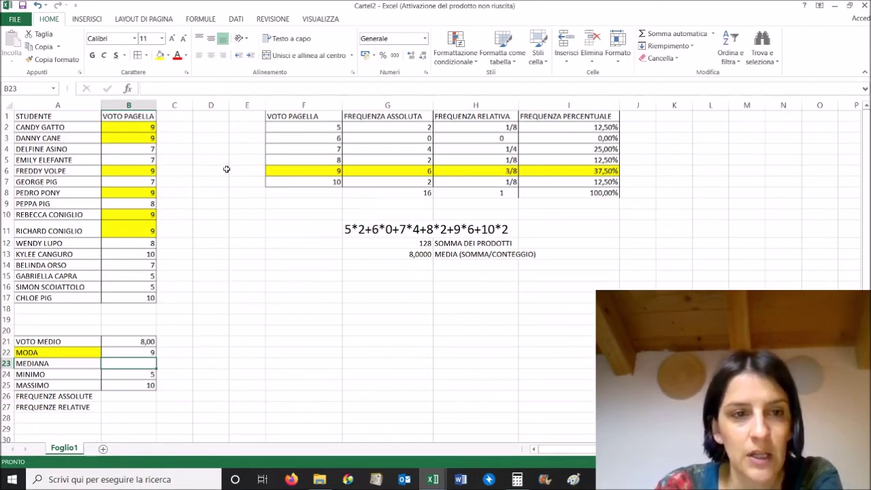
drag(134, 129, 133, 301)
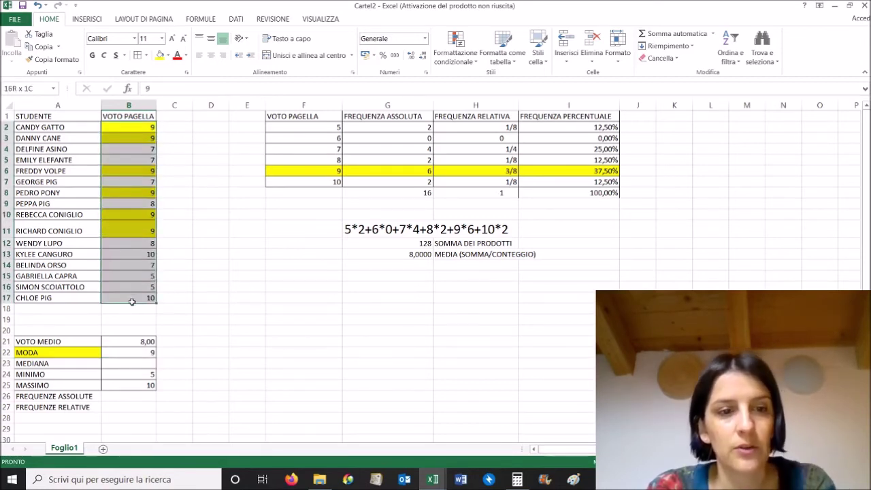
Paste the grades as values into A1 of a new Foglio2 and sort them smallest to largest
key(ctrl+c)
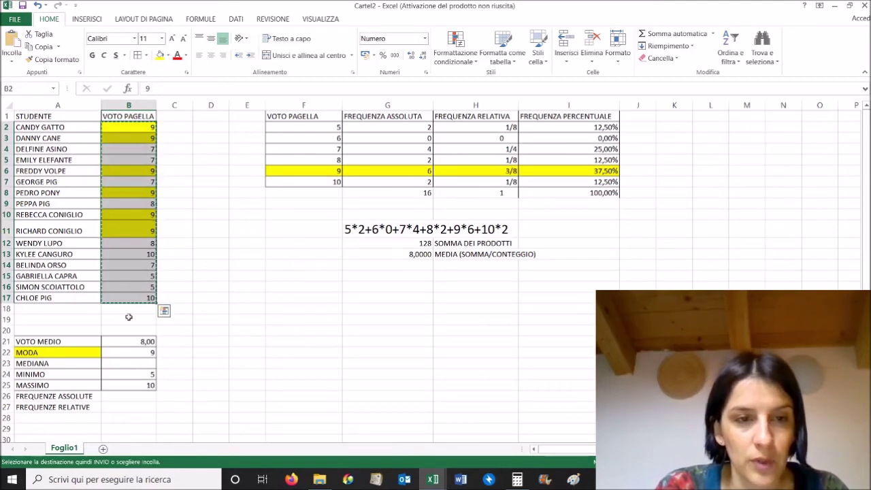
click(104, 448)
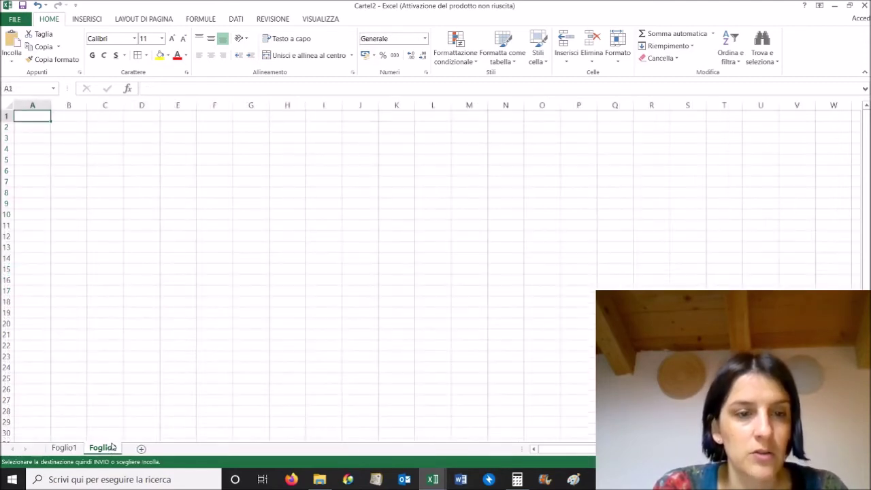
right_click(41, 115)
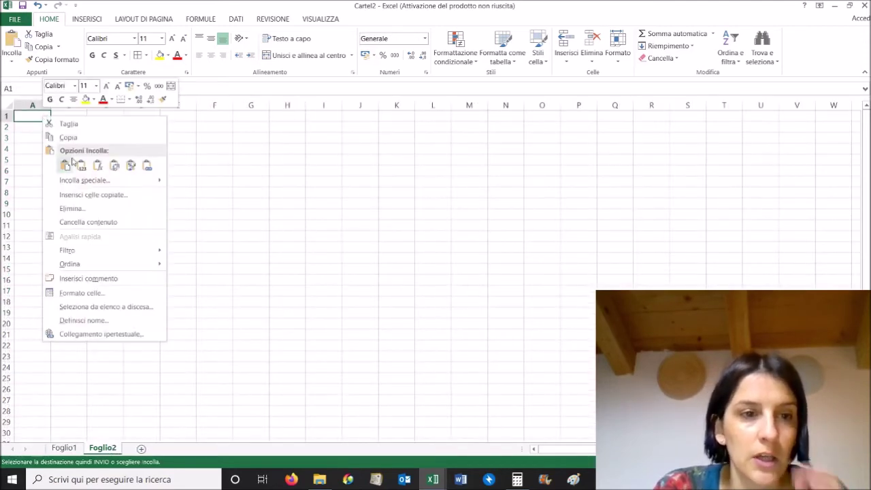
click(86, 181)
click(29, 133)
click(146, 256)
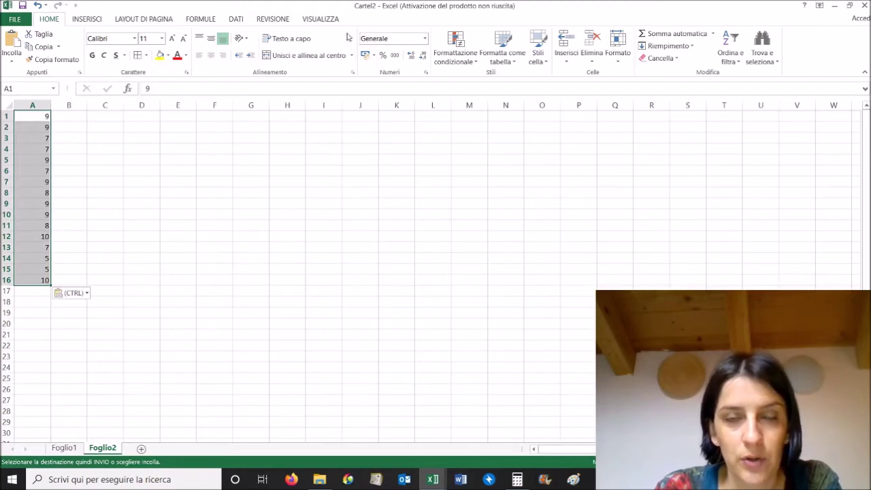
click(730, 44)
click(741, 75)
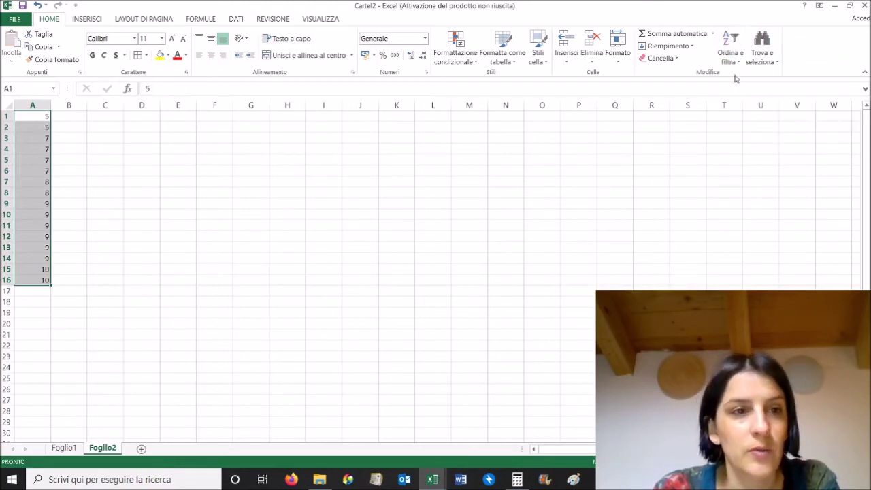
click(363, 202)
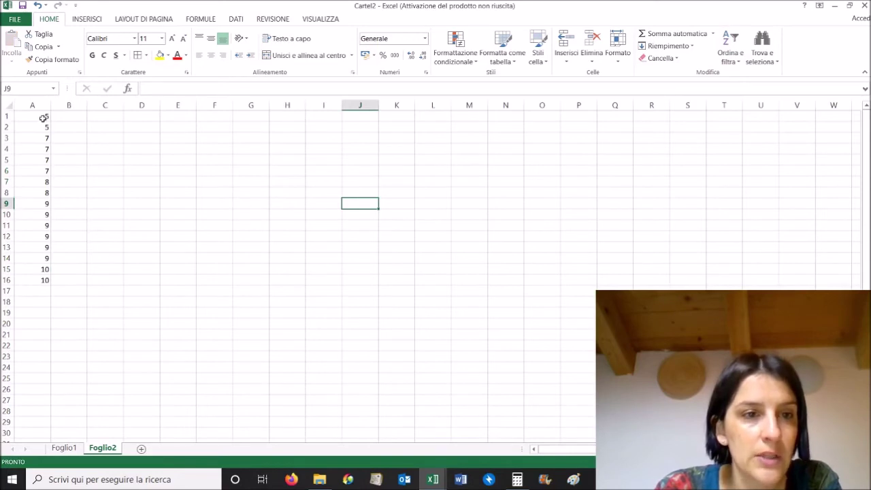
Copy the sorted grades A1:A16 and return to Foglio1
drag(42, 118, 22, 280)
right_click(45, 189)
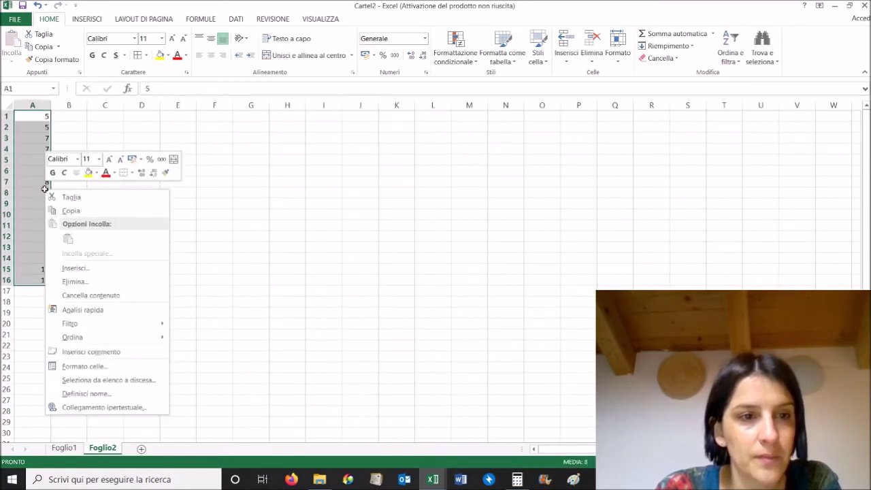
click(73, 210)
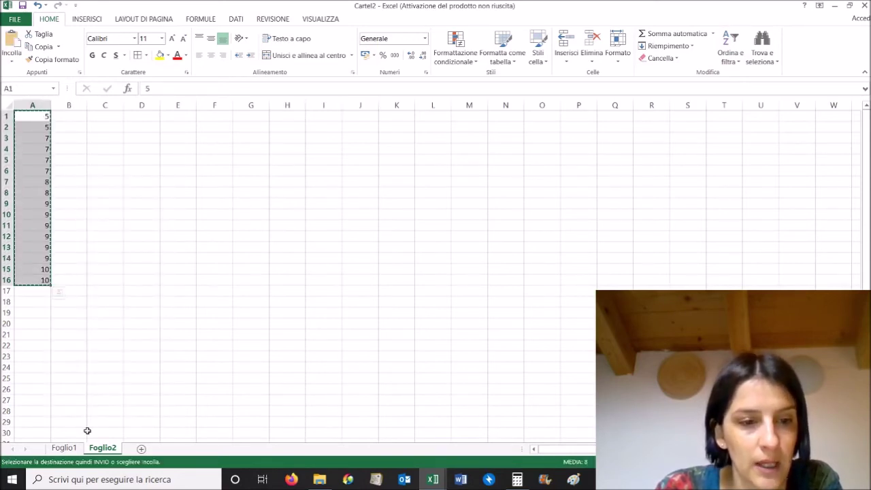
click(64, 447)
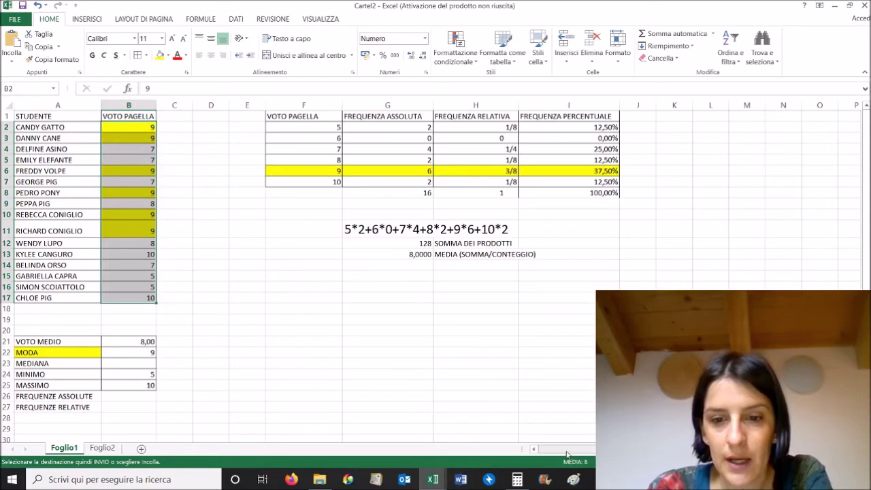
scroll(563, 457, right, 1)
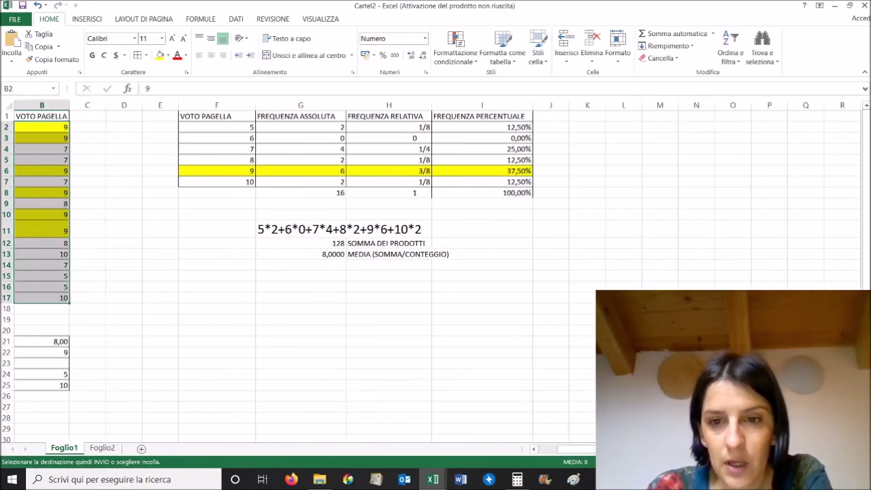
Paste the sorted grades transposed across row 13 starting at K13
click(586, 253)
right_click(587, 253)
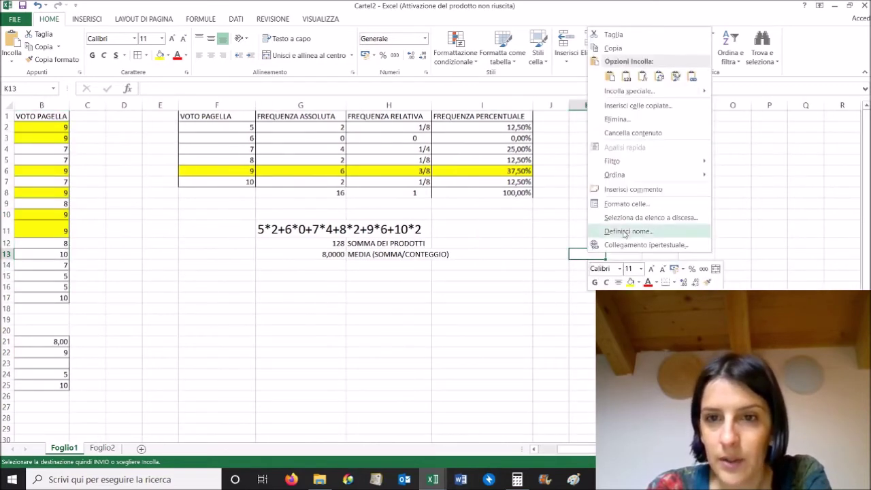
click(629, 92)
click(638, 160)
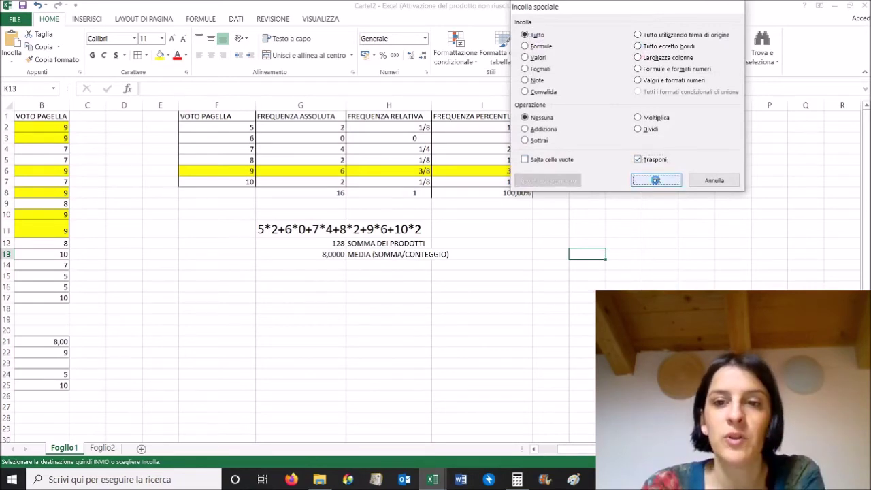
click(656, 181)
Narrow columns K to Z so the 16 grades fit across row 13
drag(580, 105, 865, 107)
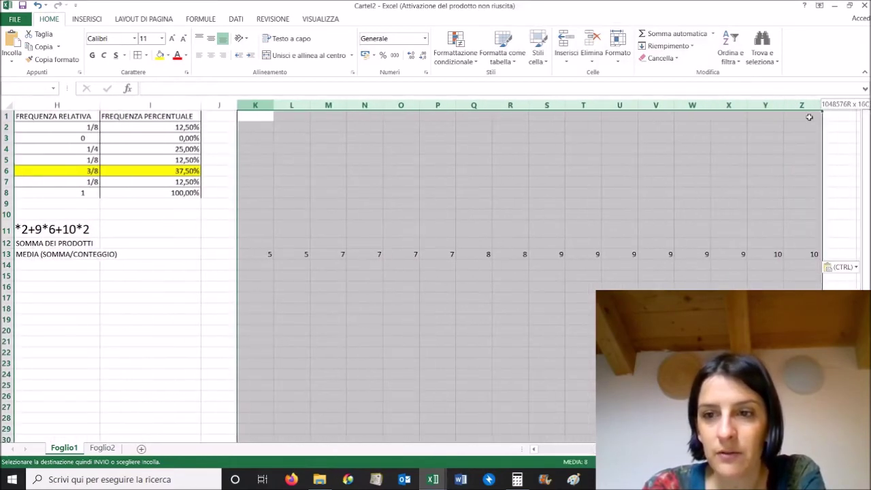
drag(819, 106, 804, 111)
click(598, 265)
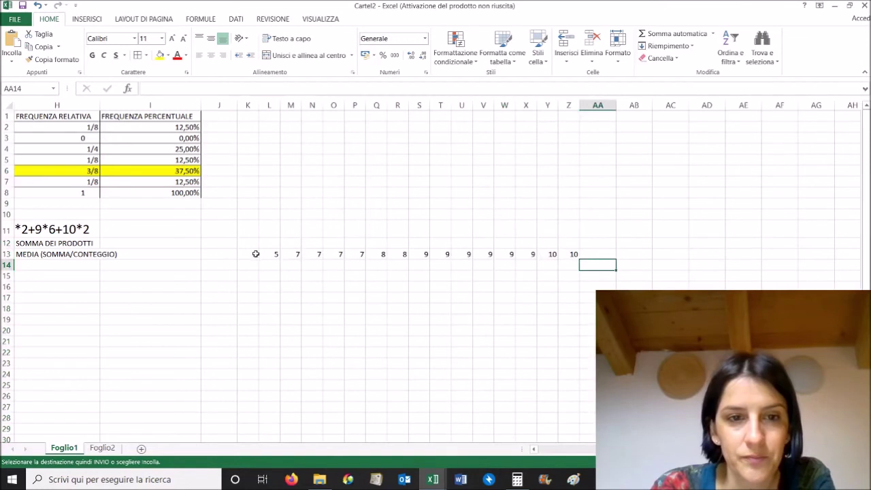
drag(252, 254, 565, 243)
key(Escape)
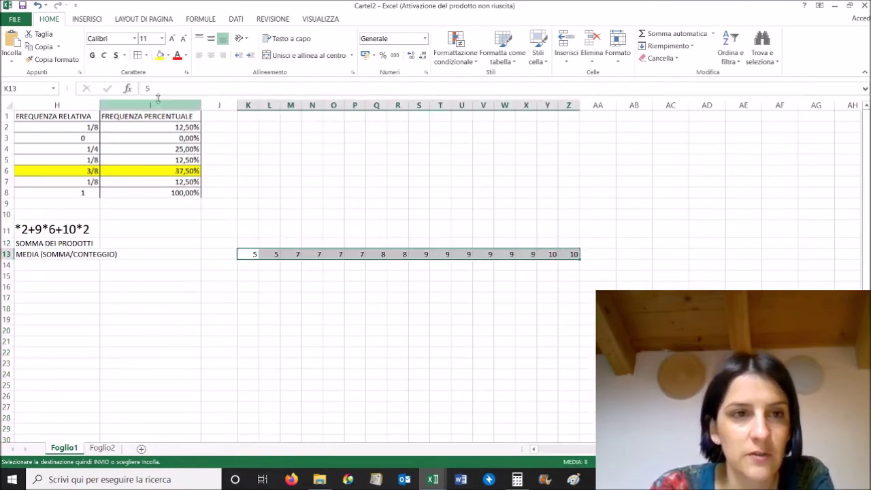
Fill T13:Z13 and K13:Q13 yellow, leaving middle grades 8 and 9 in R13:S13 unfilled
key(Escape)
click(269, 285)
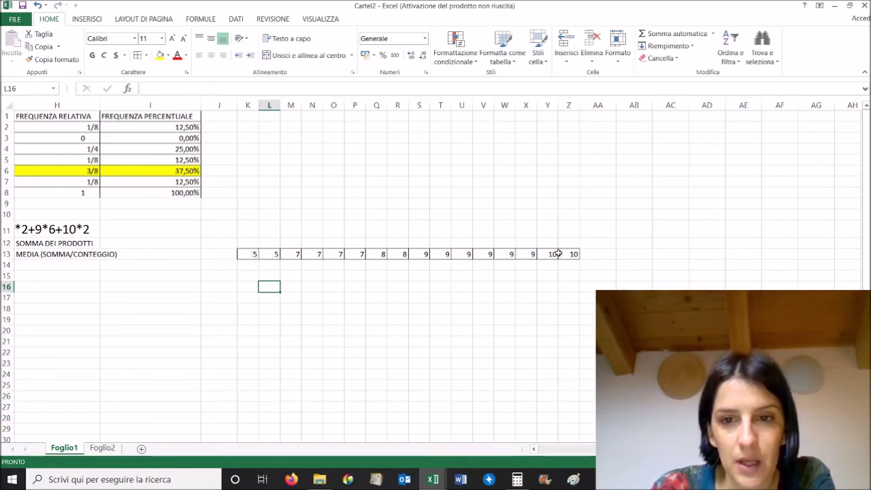
drag(573, 254, 440, 254)
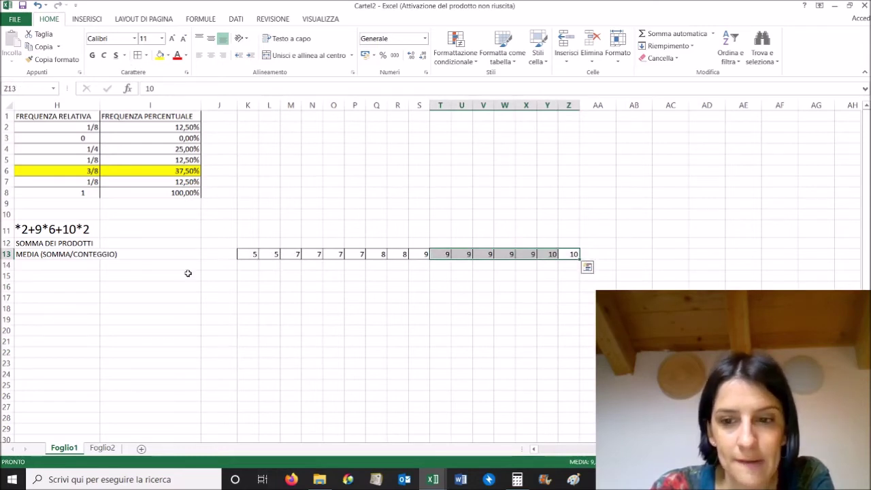
click(159, 55)
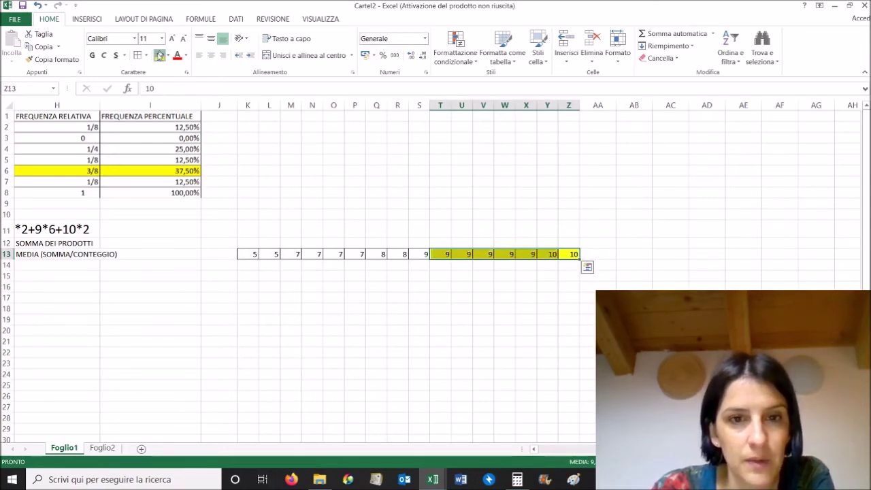
drag(249, 252, 378, 251)
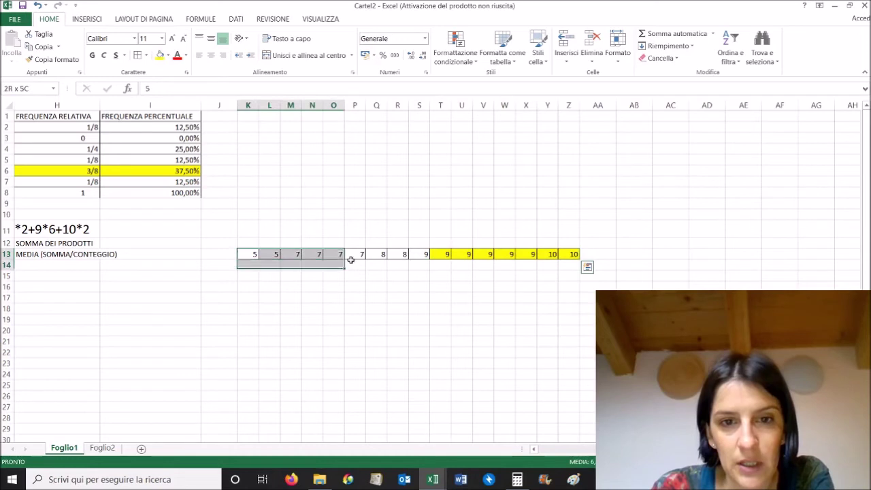
click(160, 55)
click(400, 310)
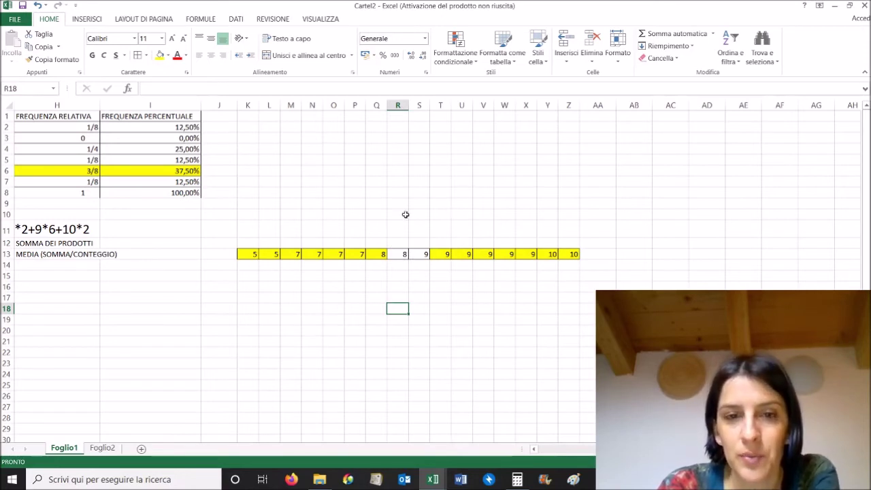
drag(396, 254, 421, 254)
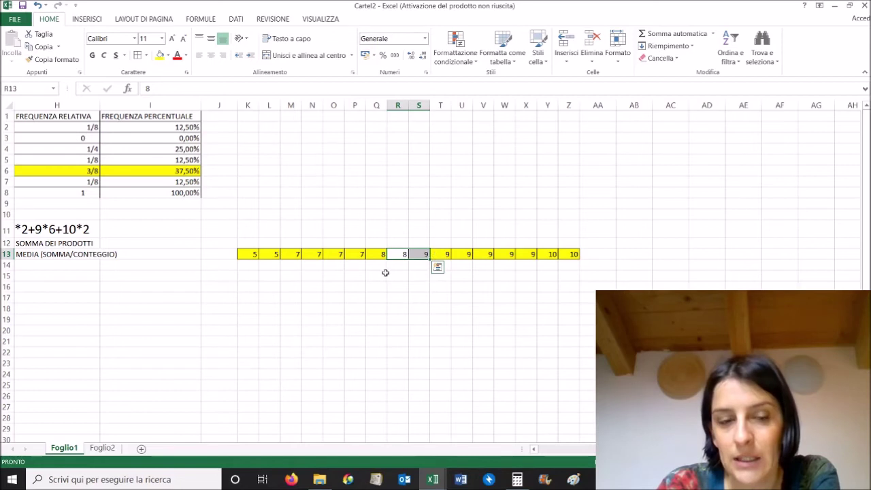
scroll(124, 361, left, 3)
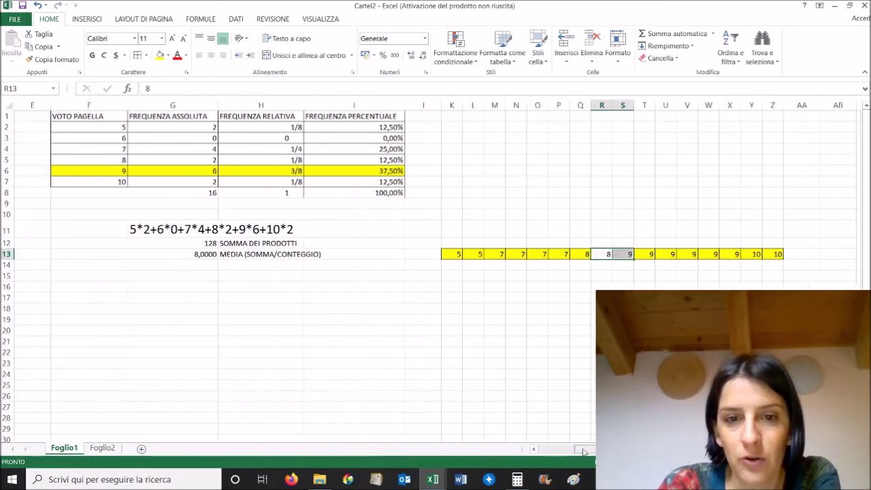
Enter =MEDIANA(B2:B17) in B23, giving 8,50, and add a decimal place
click(124, 361)
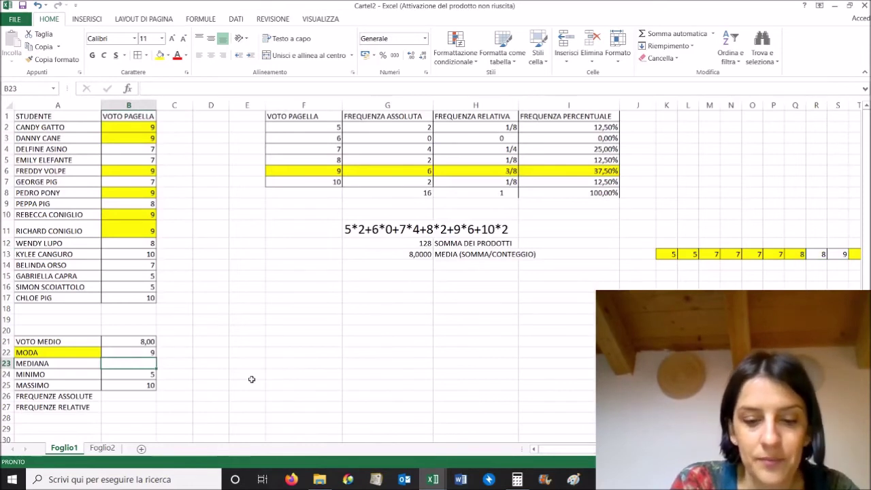
text(=MEDIANA)
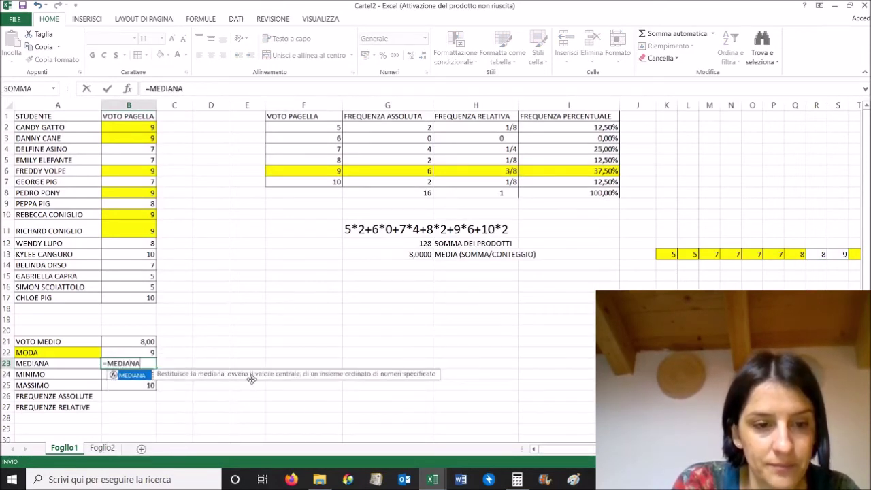
text(()
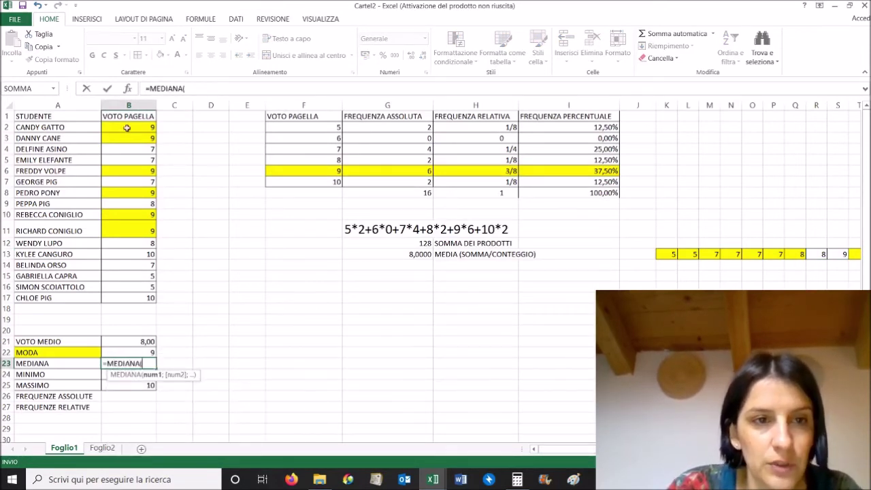
drag(127, 129, 123, 300)
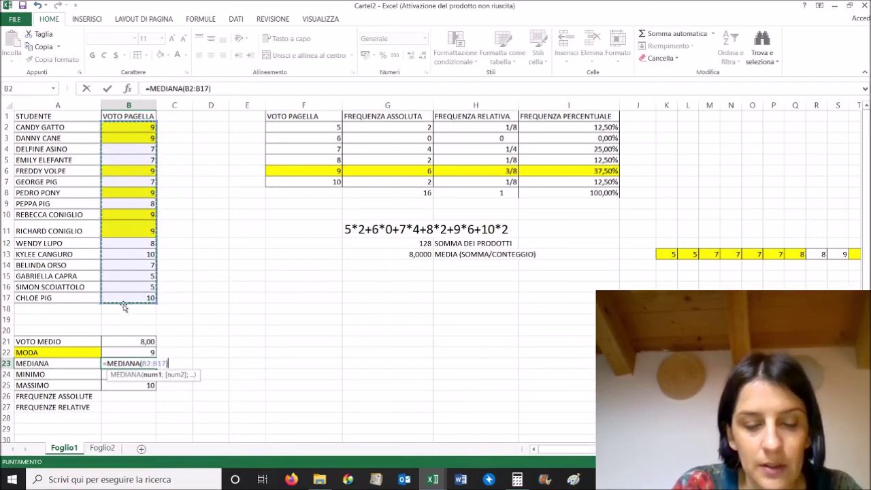
key(Return)
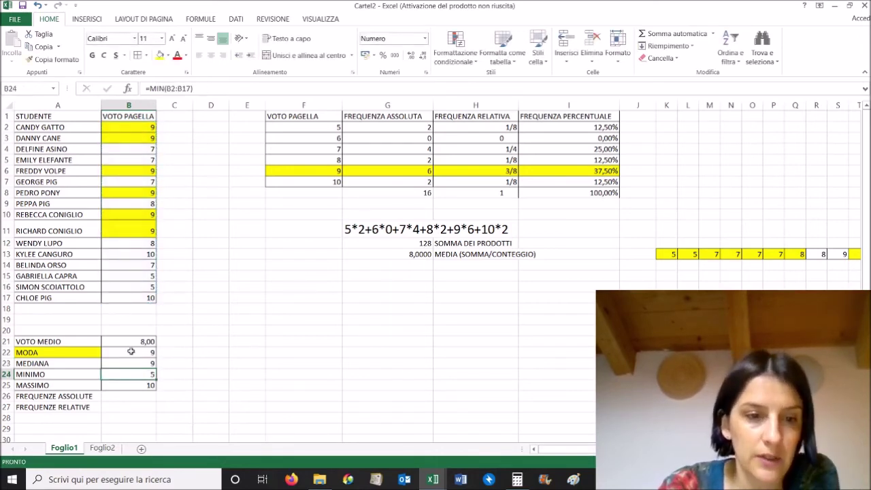
click(142, 362)
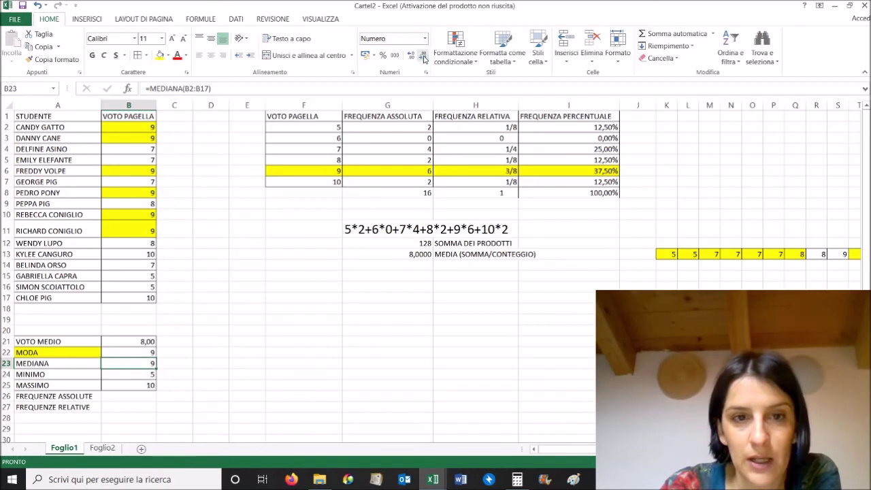
click(409, 57)
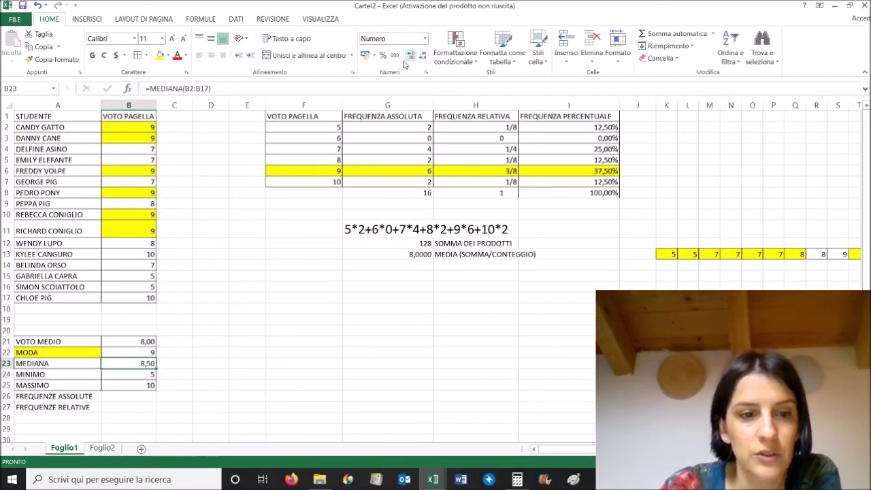
Show the median, mean and mode in B21:B23 with one decimal (8,5, 8,0, 9,0)
click(423, 55)
click(147, 343)
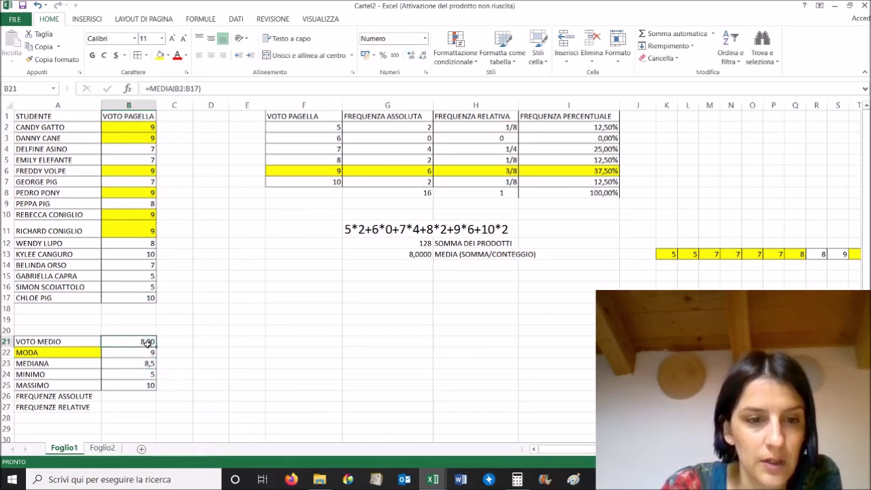
drag(147, 343, 148, 352)
click(410, 56)
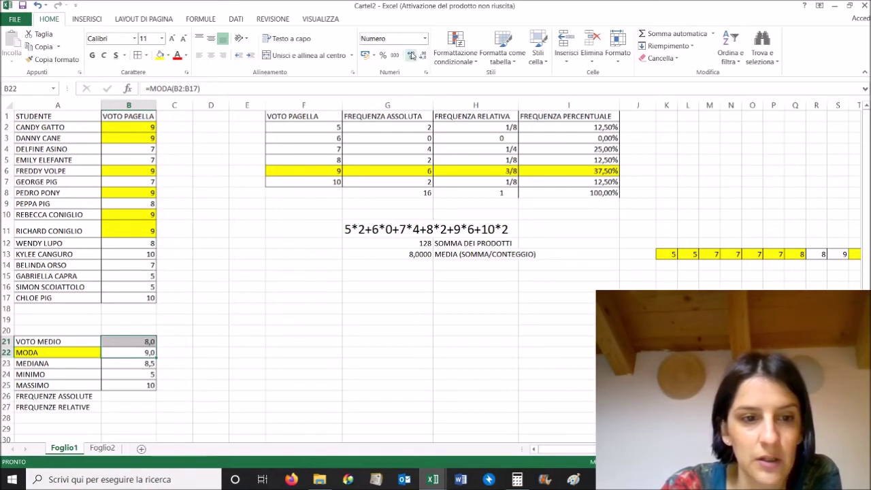
click(210, 341)
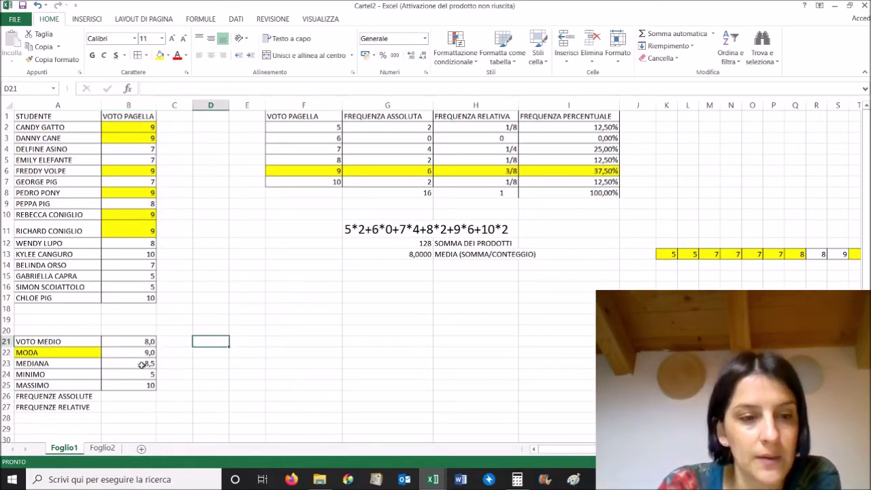
Enter OK in B26 and B27 beside FREQUENZE ASSOLUTE and FREQUENZE RELATIVE
click(116, 395)
text(OK)
key(Return)
text(OK)
key(Return)
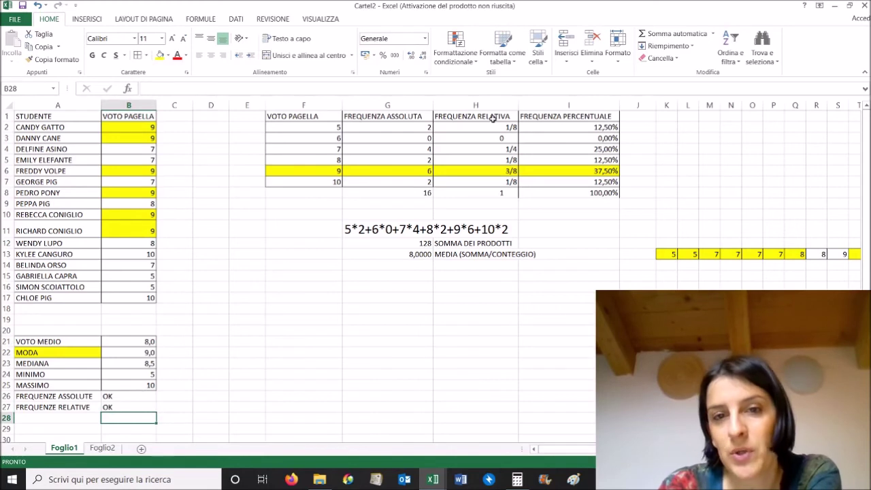
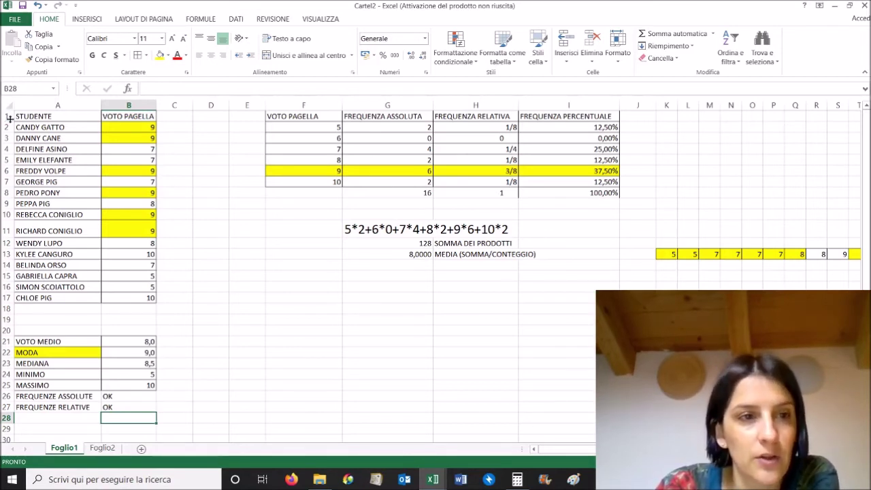
Make row 1 taller and wrap the header text in A1:I1
drag(10, 121, 9, 141)
mouse_move(317, 116)
mouse_down()
mouse_move(541, 127)
mouse_move(20, 126)
mouse_up()
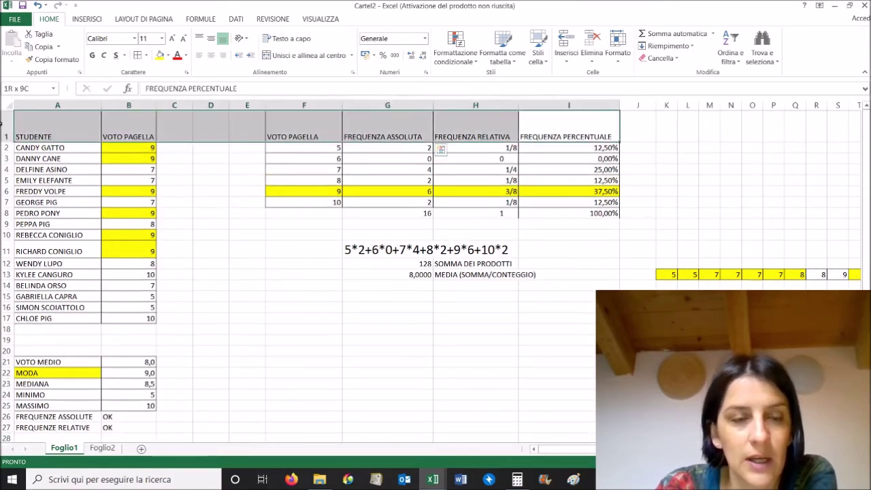
click(287, 38)
click(210, 191)
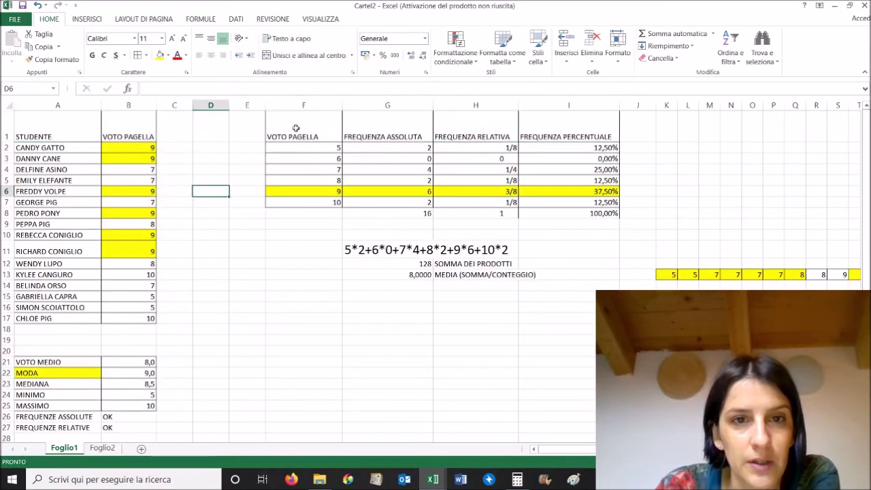
Narrow the frequency table columns F–I so their FREQUENZA headers wrap
drag(346, 104, 305, 104)
drag(396, 105, 371, 108)
drag(456, 105, 420, 106)
click(421, 108)
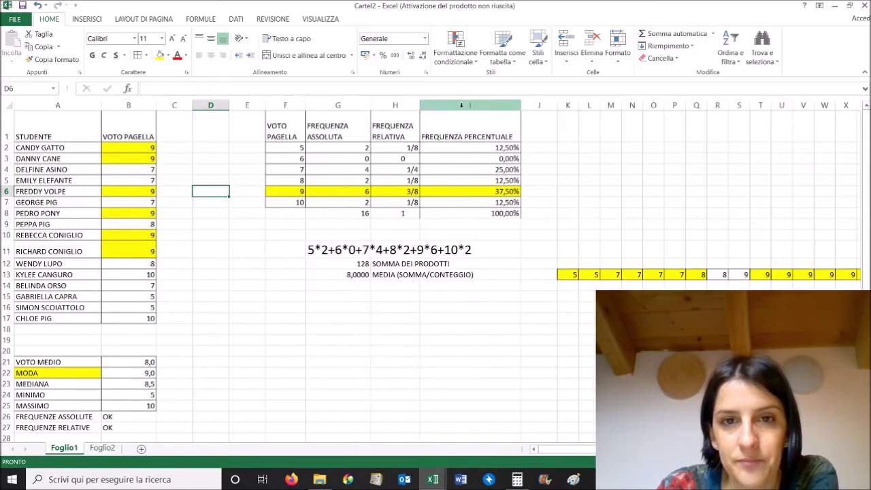
drag(521, 105, 470, 116)
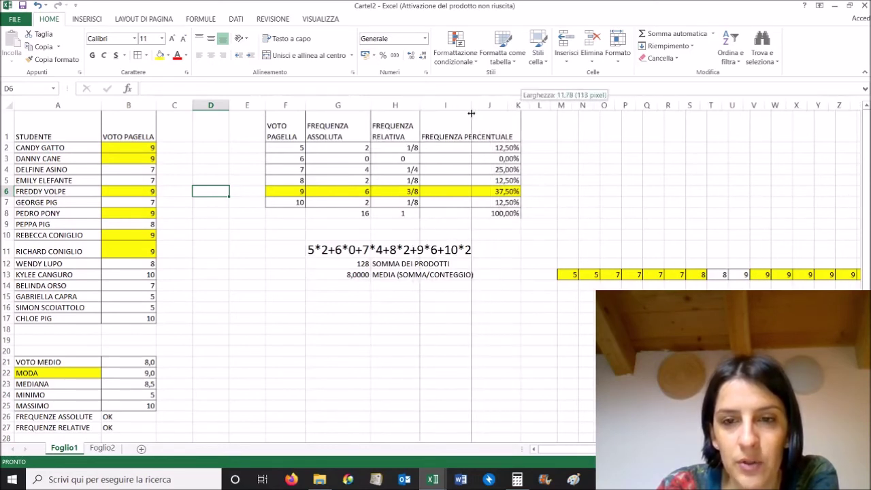
drag(370, 109, 359, 109)
Delete the two empty columns D and E
drag(211, 106, 241, 102)
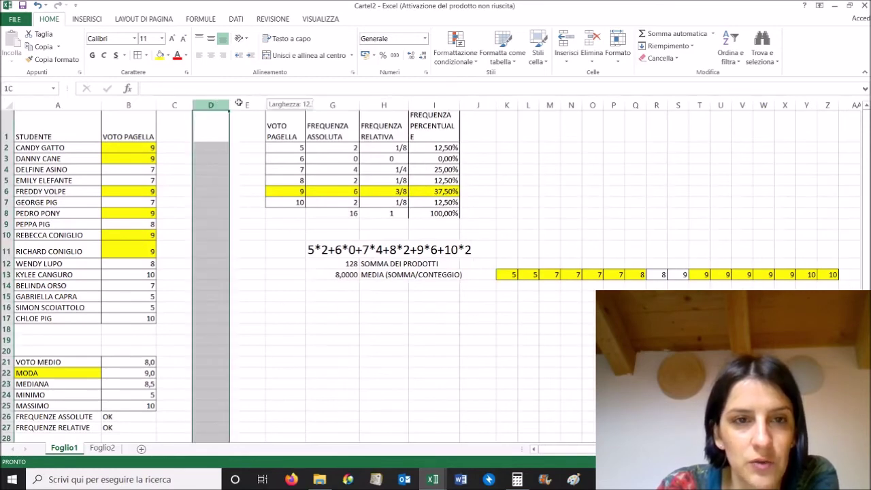
right_click(242, 102)
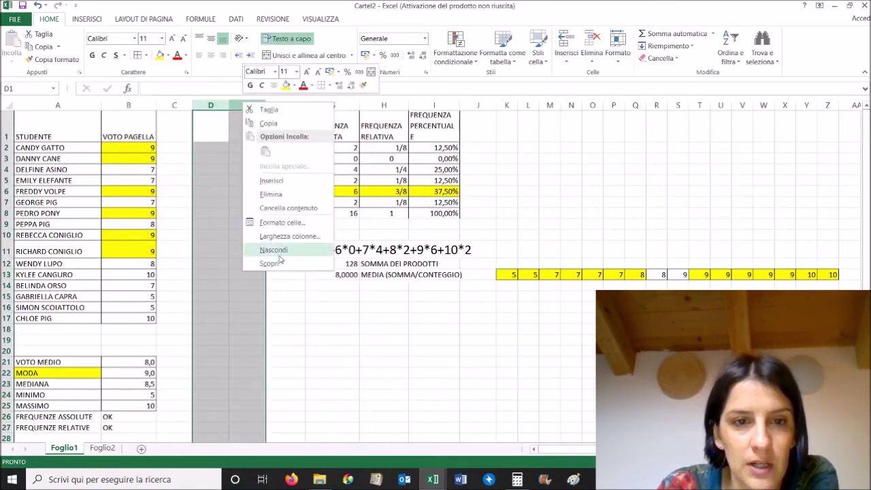
click(271, 194)
click(361, 350)
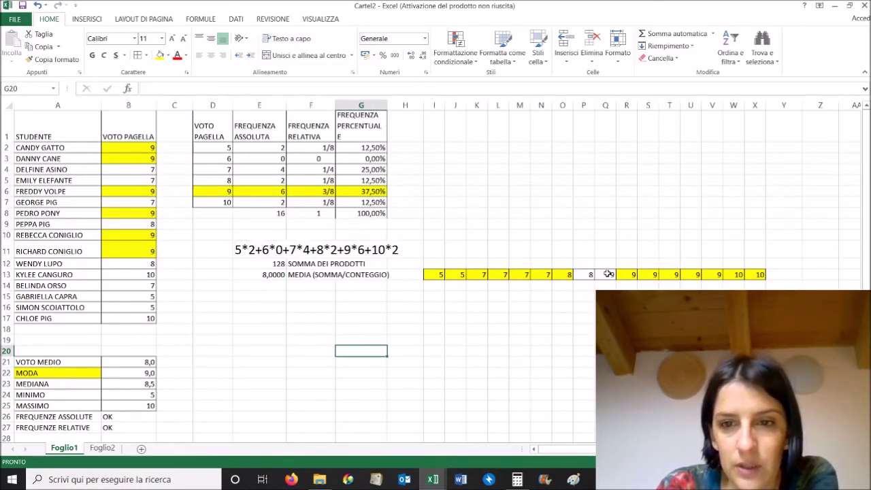
Remove the yellow fill from the sorted grade row I13:X13
drag(440, 274, 760, 275)
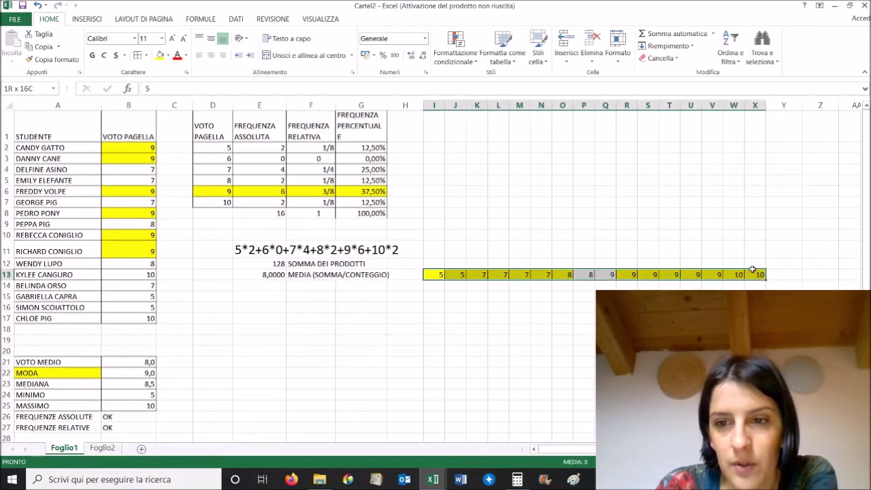
click(169, 55)
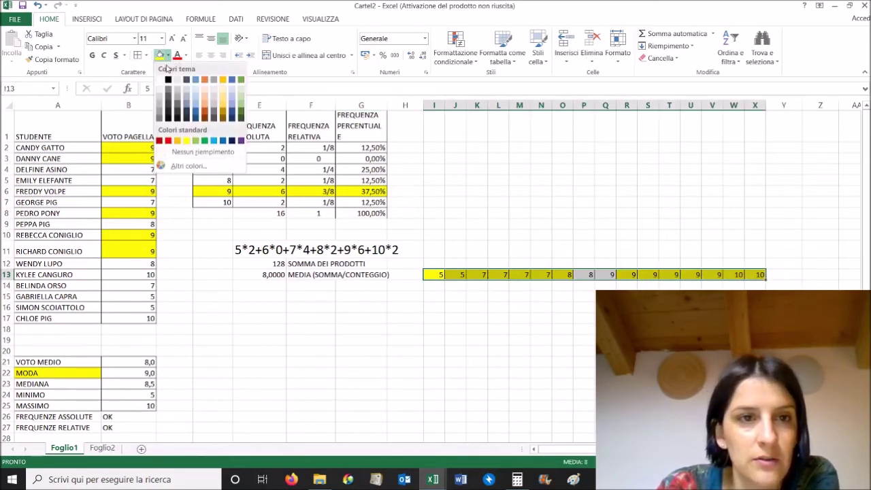
click(171, 154)
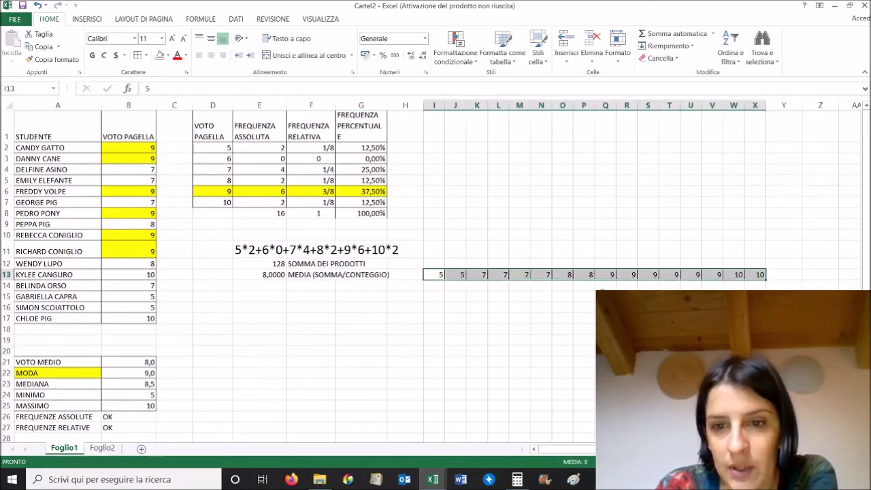
Fill the two middle values 8 and 9 and the MEDIANA row green
drag(583, 274, 605, 275)
click(167, 55)
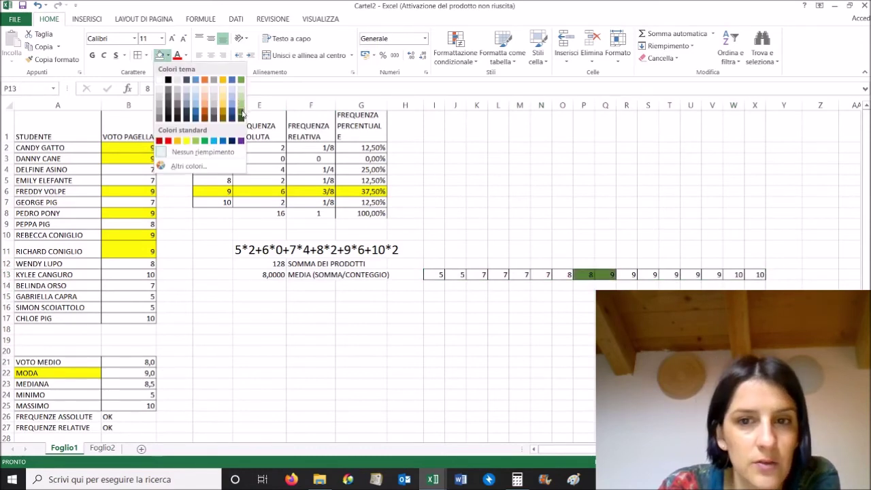
click(241, 95)
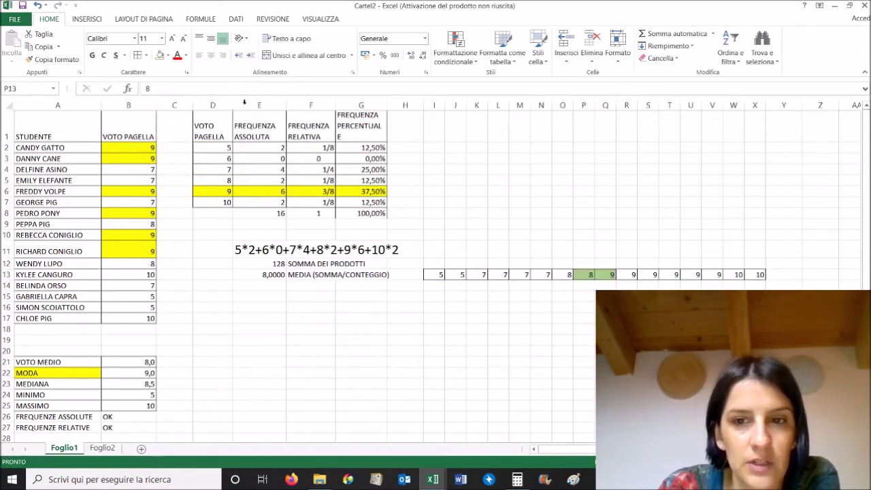
click(78, 384)
click(160, 55)
click(361, 384)
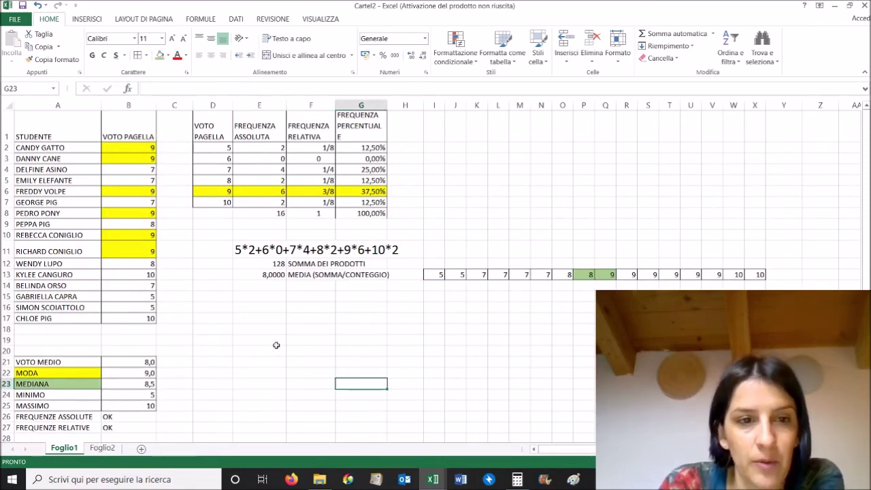
Fill the MINIMO value and the grade 5 in B15 red
click(127, 395)
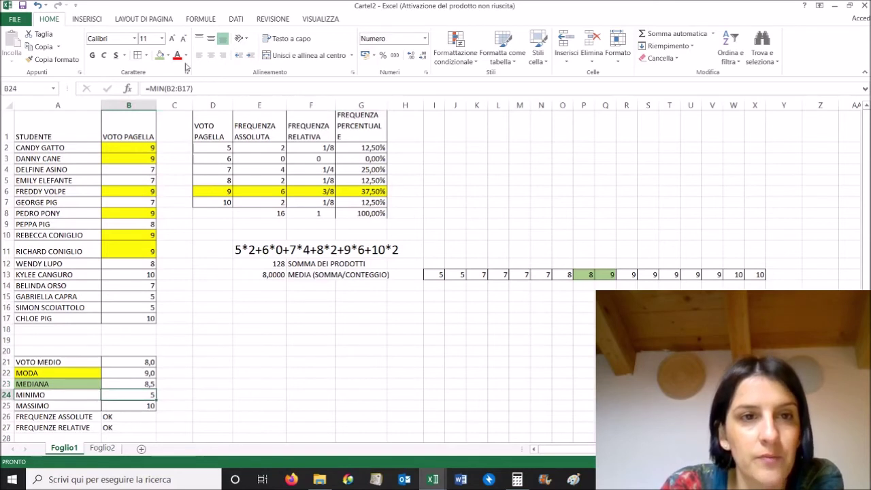
click(168, 58)
click(170, 142)
click(166, 285)
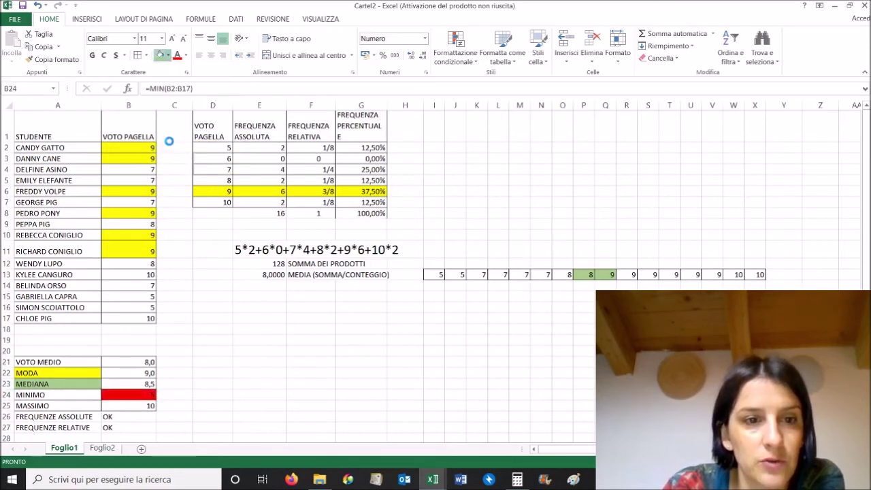
click(151, 297)
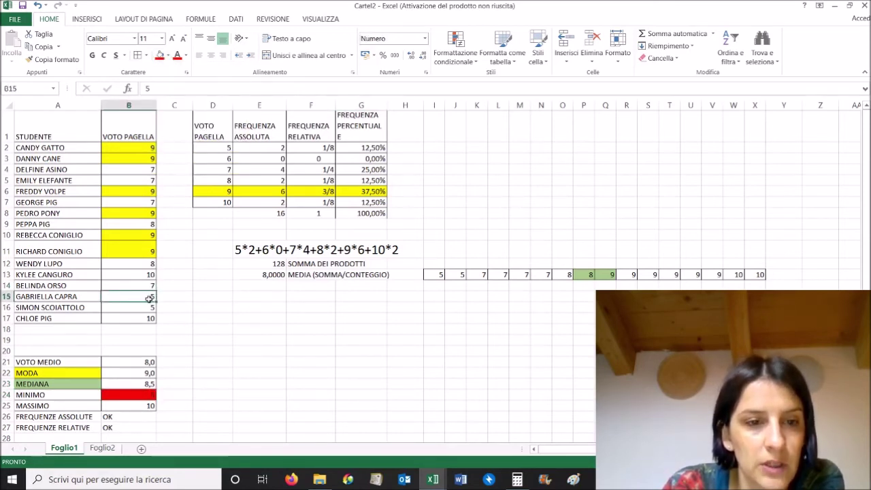
click(160, 57)
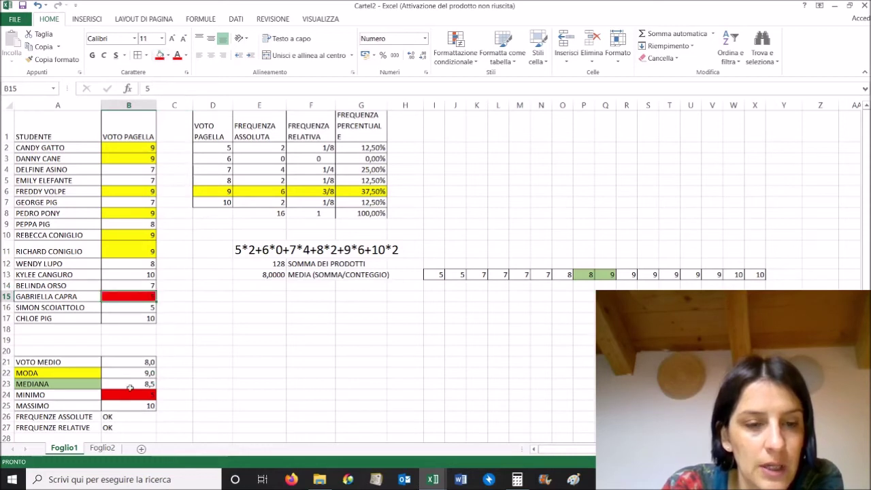
Fill the MASSIMO value and the grade 10 in B17 blue
click(128, 407)
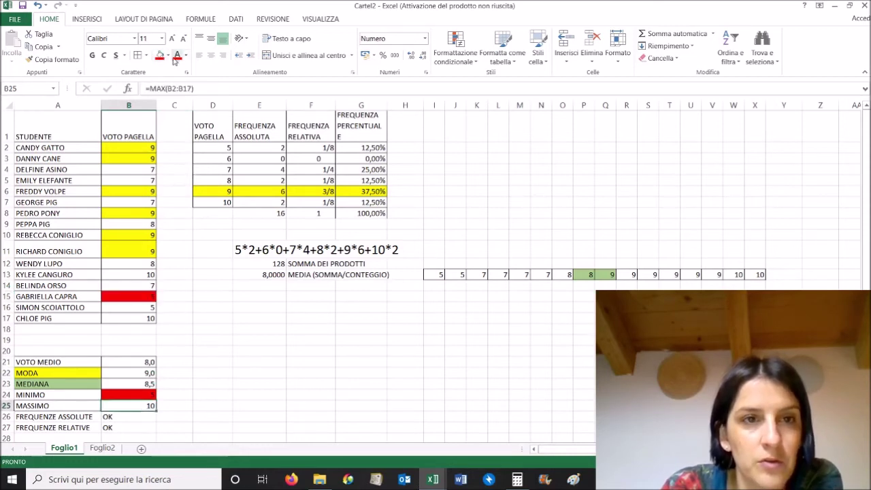
click(168, 56)
click(222, 138)
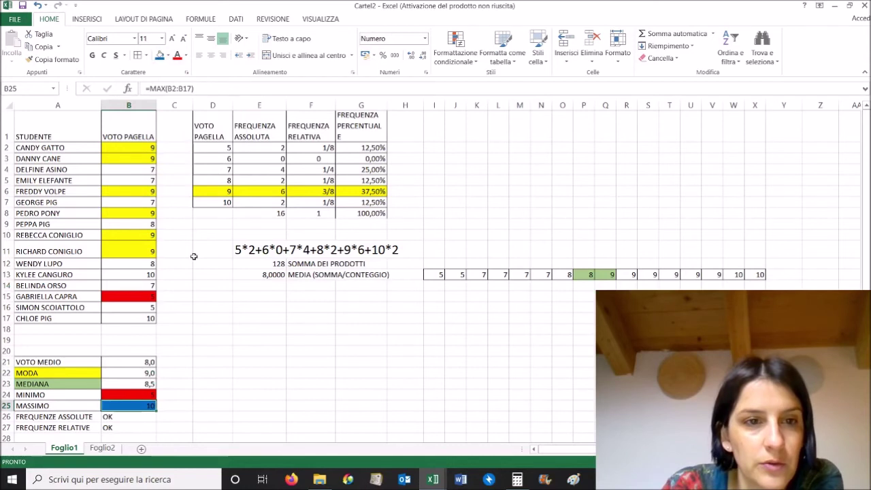
click(212, 285)
click(135, 316)
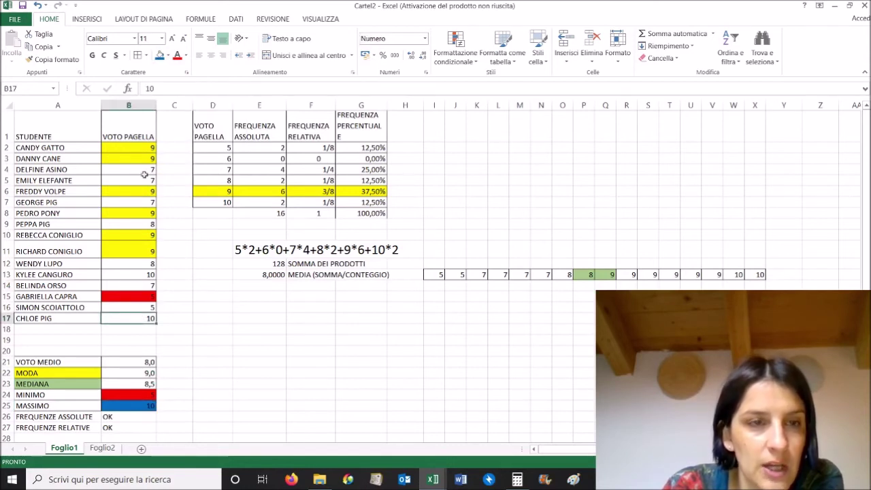
click(160, 56)
click(224, 317)
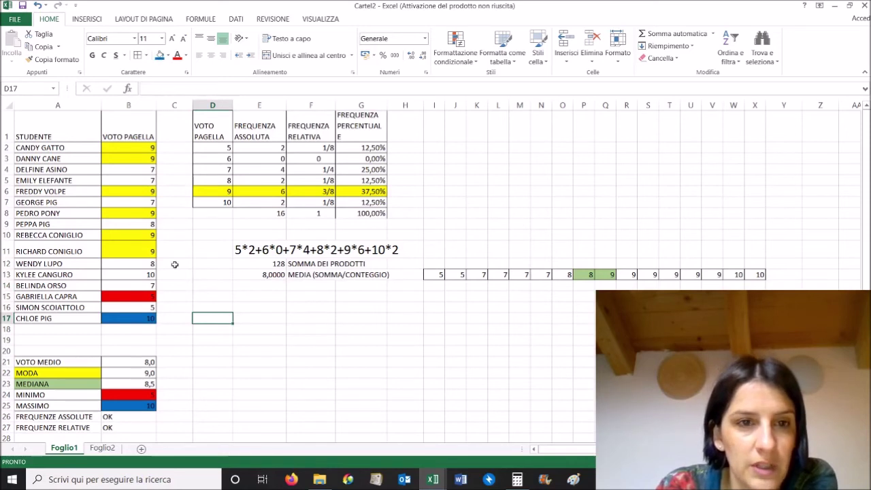
In the frequency table, fill grade 10 blue and grade 5 red
click(211, 204)
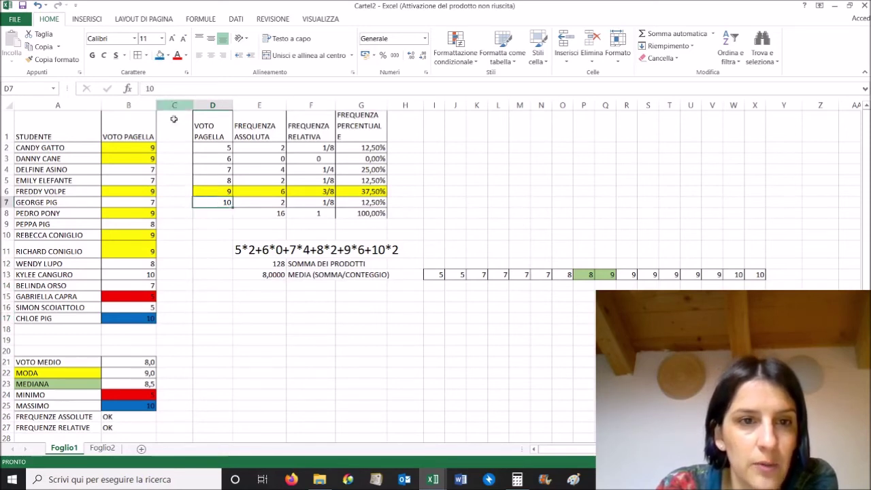
click(159, 56)
click(204, 147)
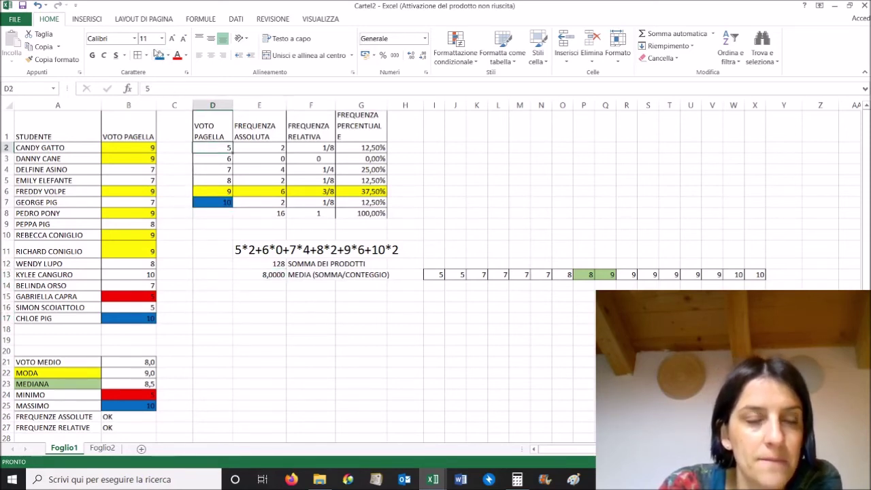
click(168, 56)
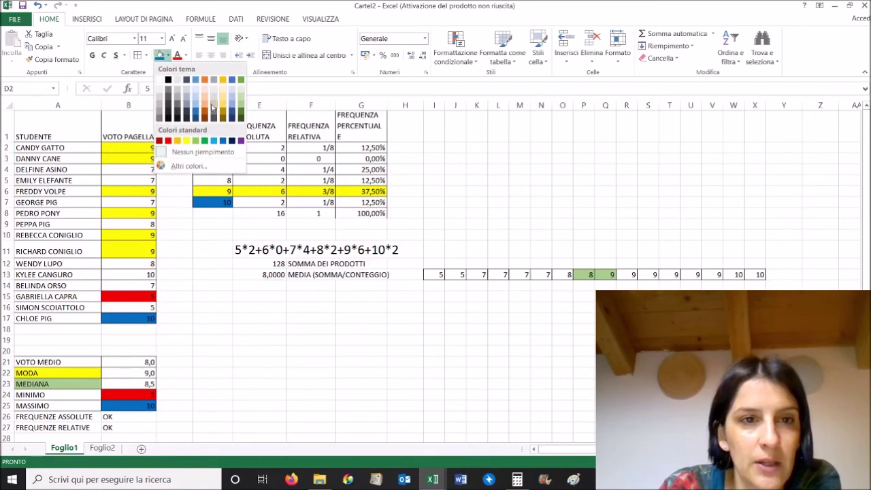
click(167, 140)
click(214, 296)
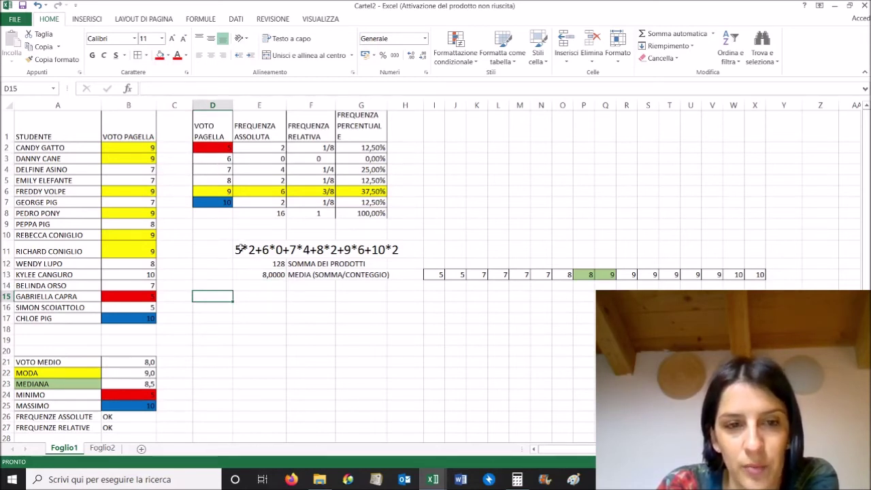
Try removing the 6*0 term from the E11 expression, then undo the edit
click(240, 250)
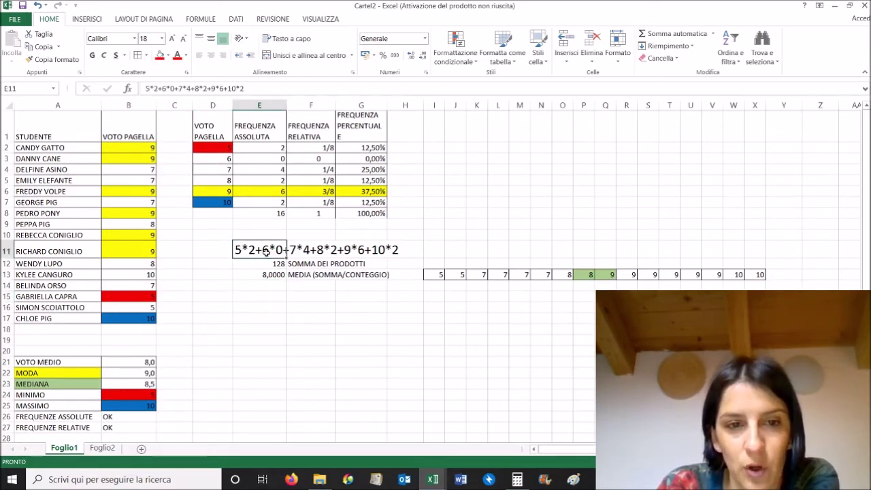
click(172, 88)
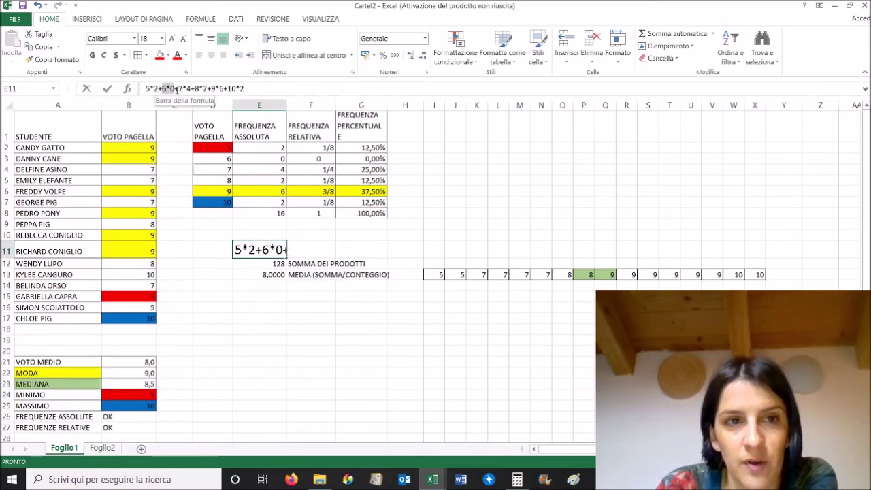
key(Delete)
key(BackSpace)
key(Return)
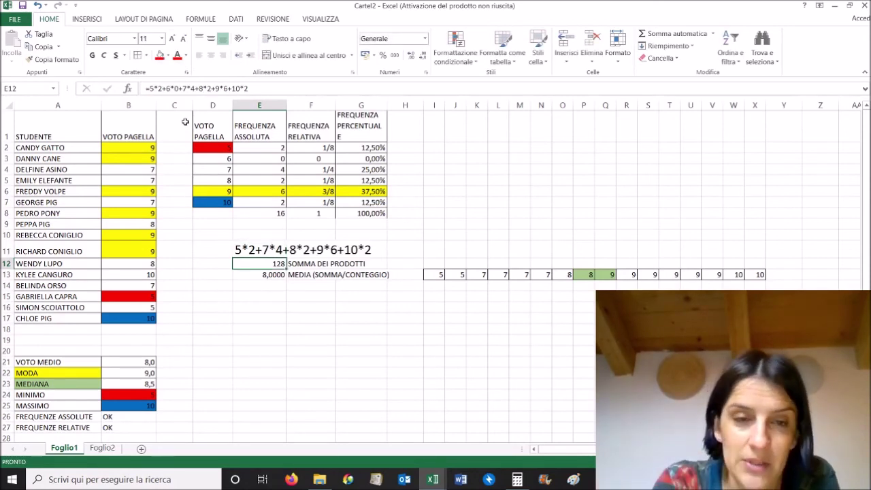
key(ctrl+z)
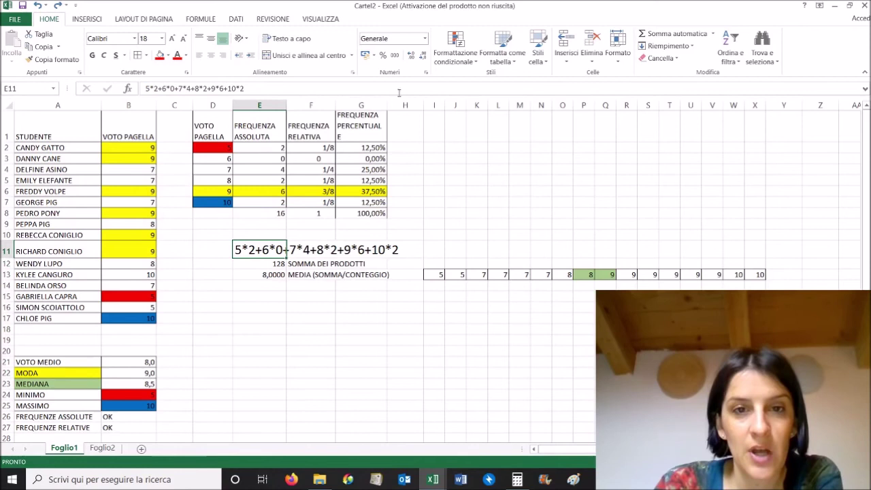
Widen column G and label cell E10 'SOMMA DEI PRODOTTI:'
drag(387, 104, 395, 105)
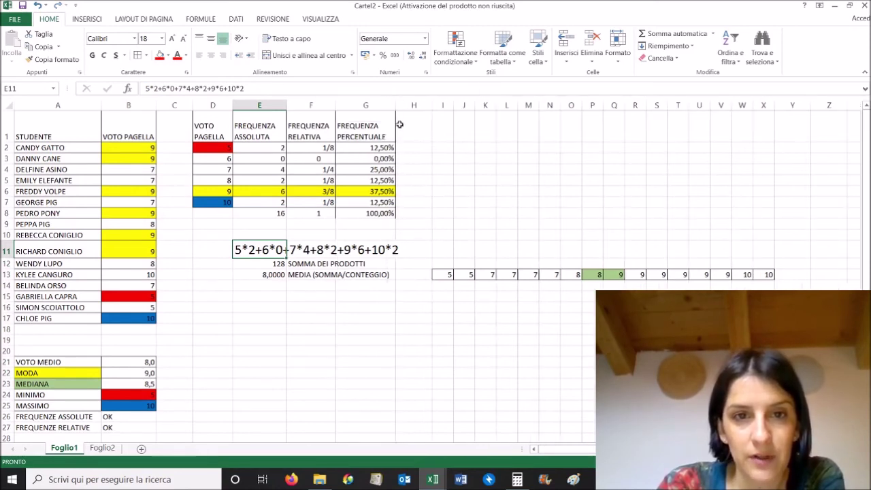
click(364, 332)
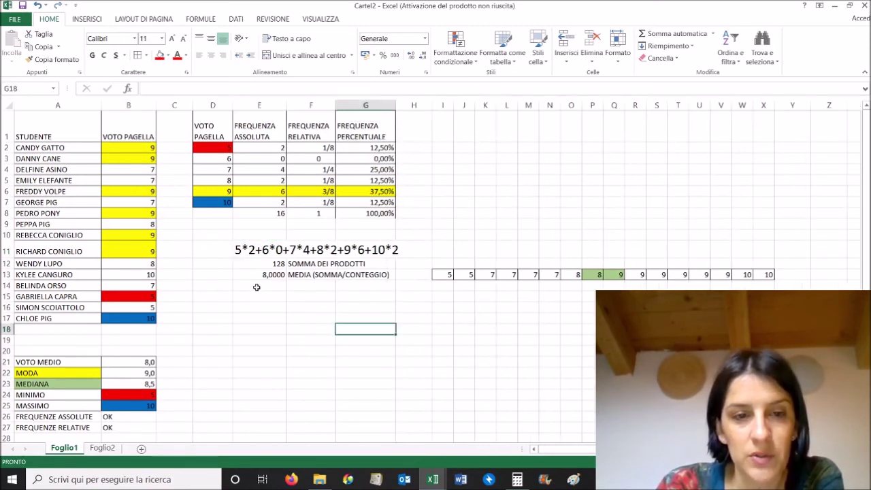
click(255, 235)
text(SOMMA DEI PRODOTTI:)
click(281, 251)
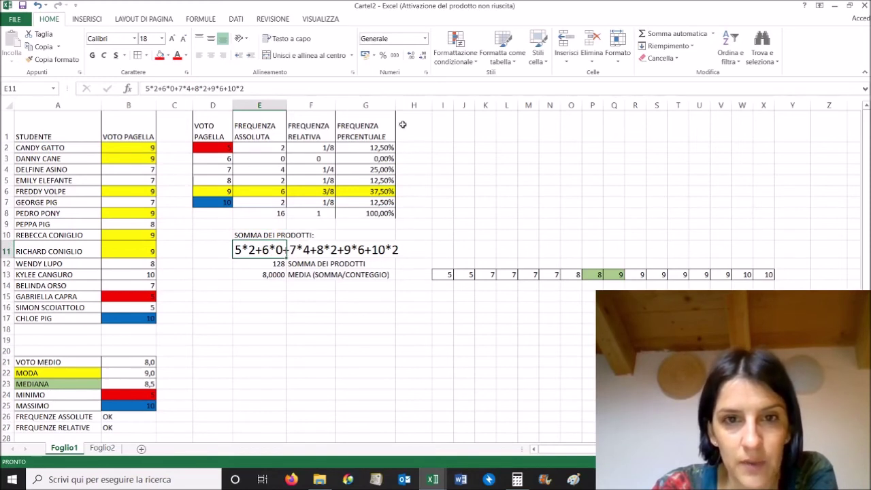
Widen column F slightly and apply All Borders to E10:G13
drag(335, 105, 339, 104)
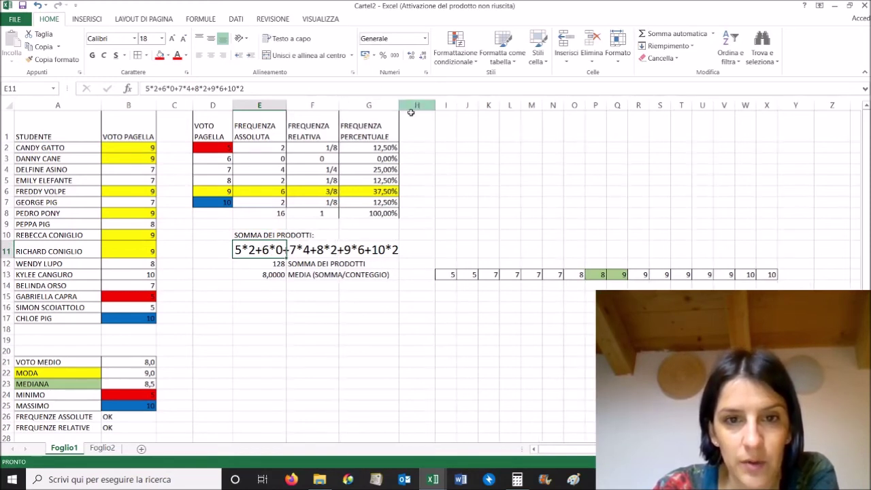
drag(383, 273, 245, 235)
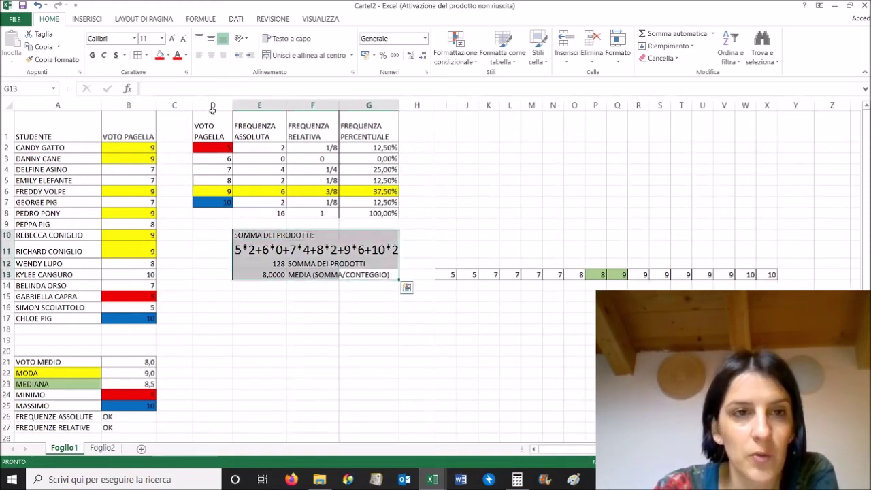
click(146, 56)
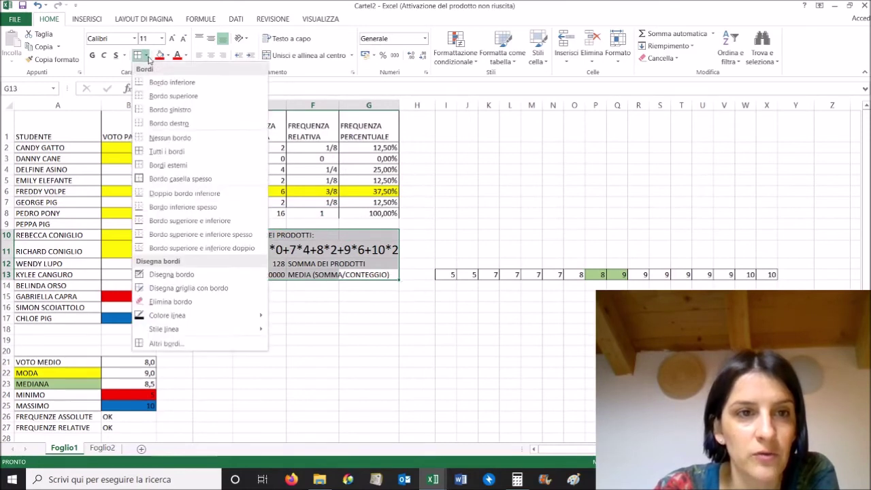
click(149, 163)
click(312, 416)
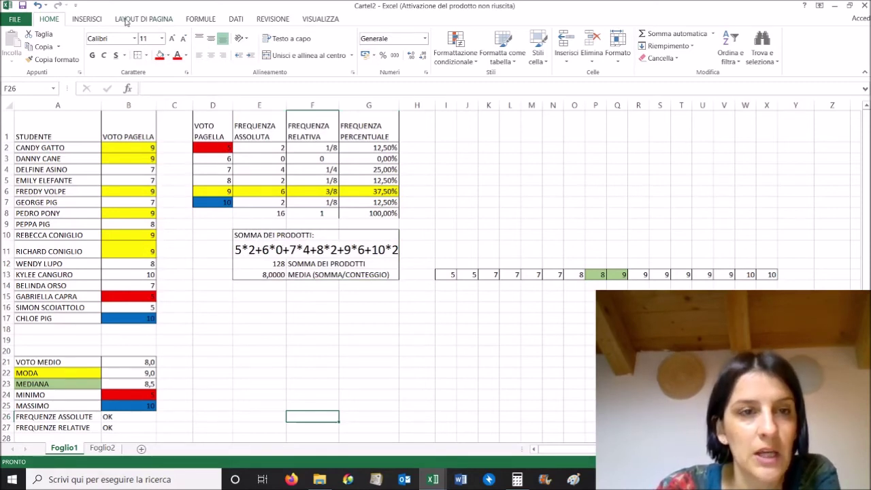
Draw lines linking VOTO MEDIO to its formula, MODA to grade 9's frequency, and MEDIANA to the sorted grades
click(126, 22)
click(102, 23)
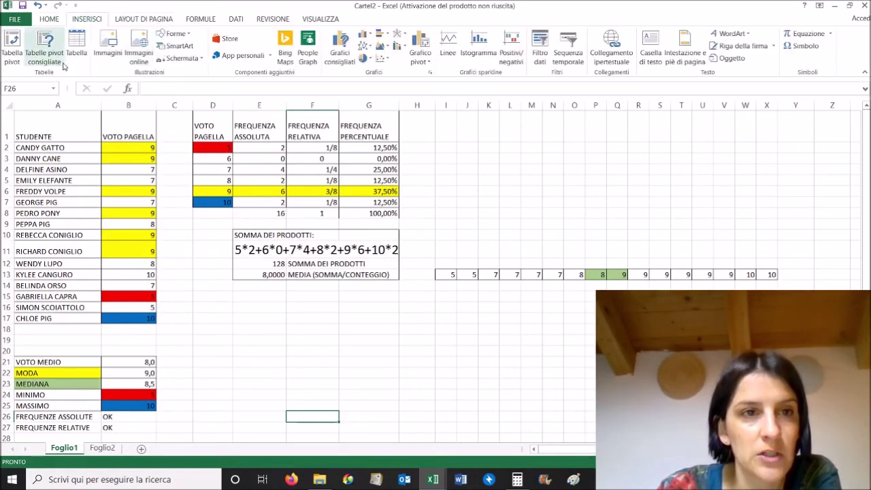
click(174, 33)
click(181, 59)
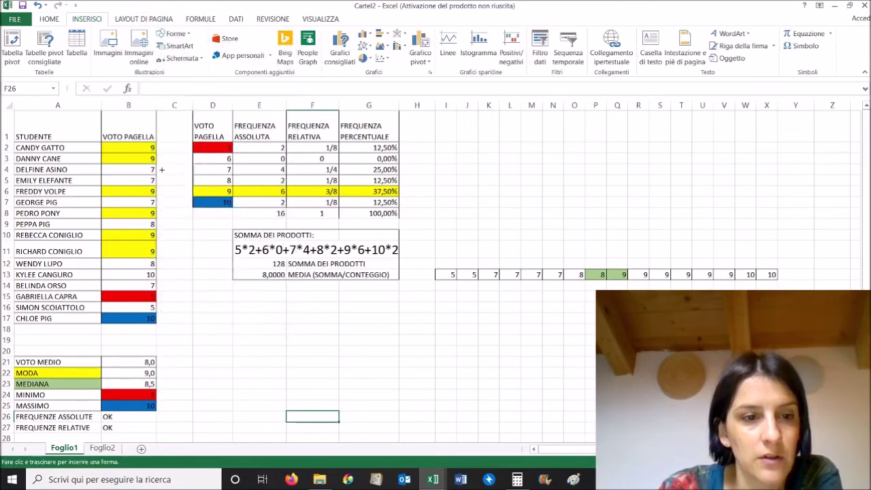
drag(157, 362, 226, 256)
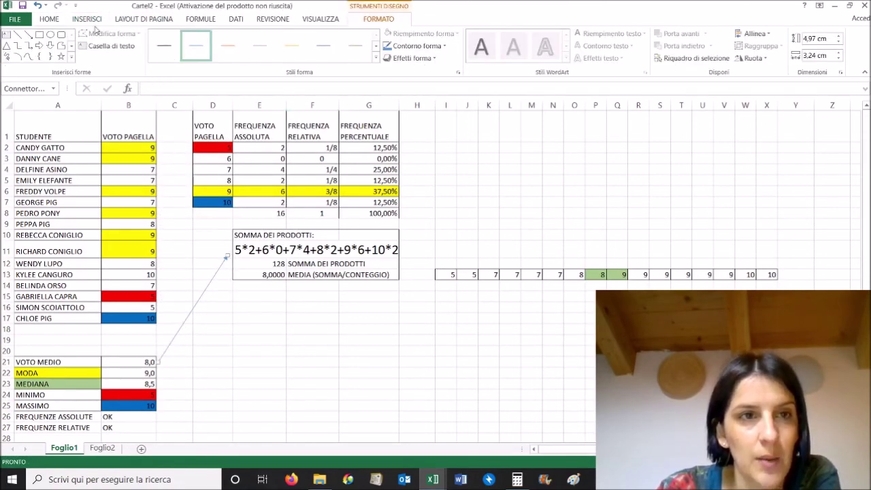
click(28, 34)
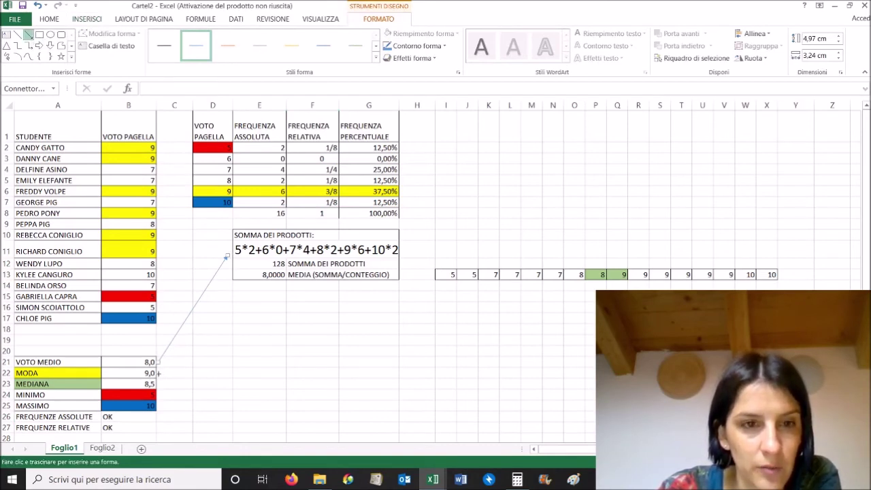
drag(214, 256, 276, 192)
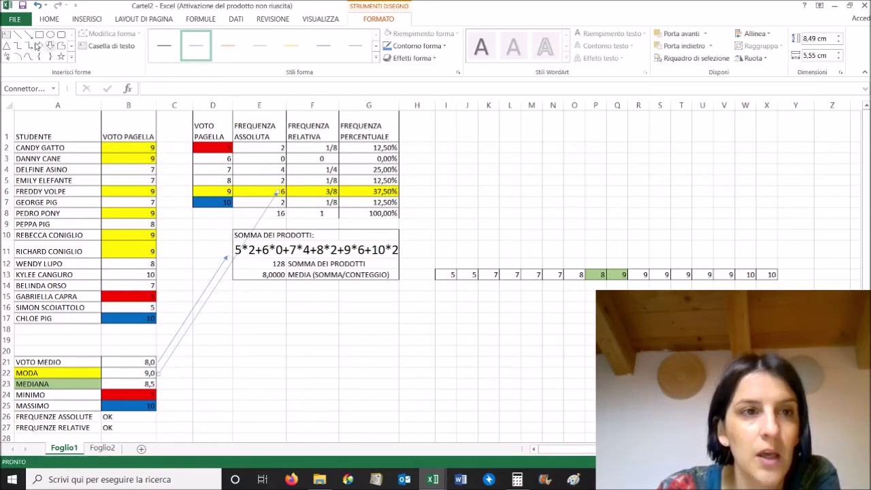
click(28, 34)
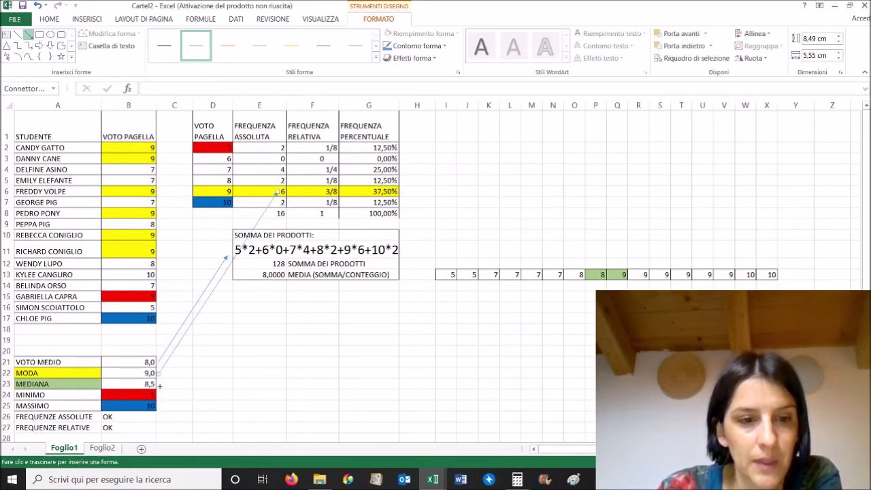
drag(157, 383, 431, 278)
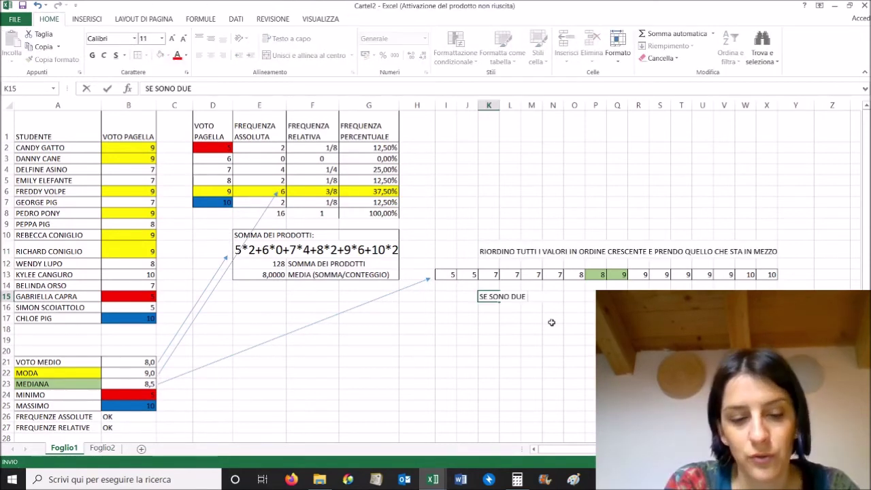
Write the note that the median averages the two middle values, correcting its typo
text( FACCIO LA EMDI)
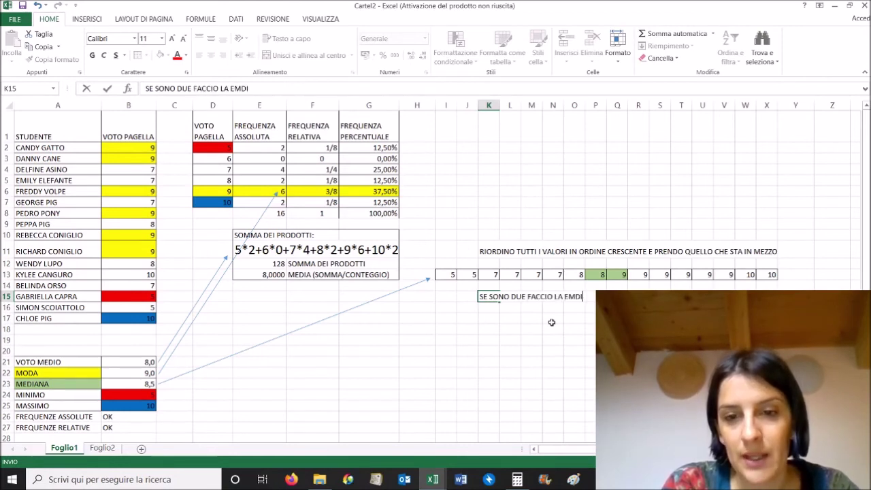
key(BackSpace)
key(BackSpace)
key(BackSpace)
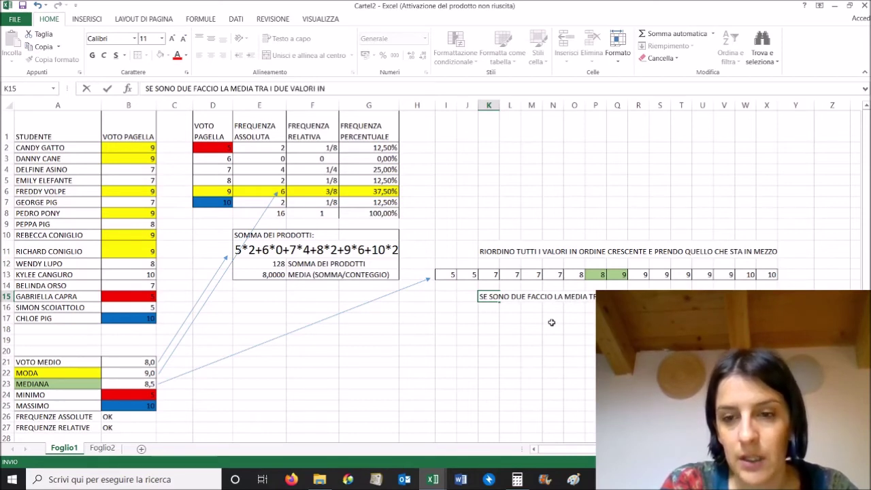
text(O)
key(Return)
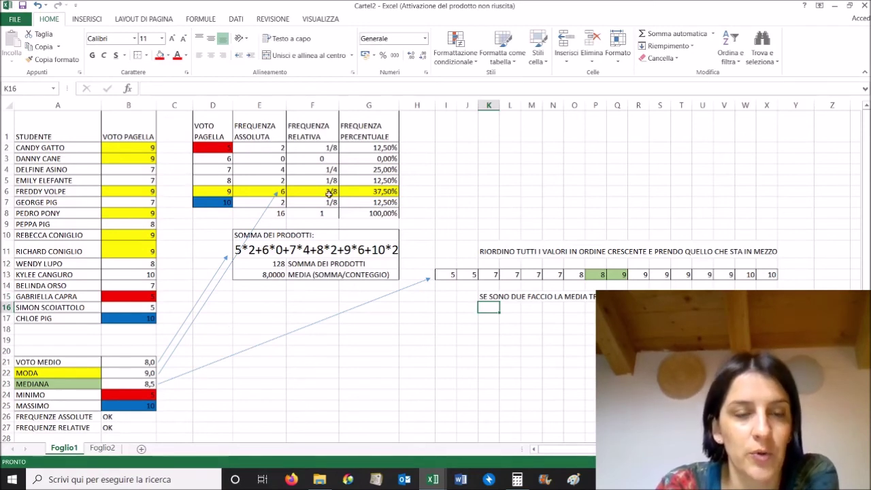
click(409, 359)
Review the G2 and F2:F7 formulas, then select the grades and frequencies D1:E7
click(388, 361)
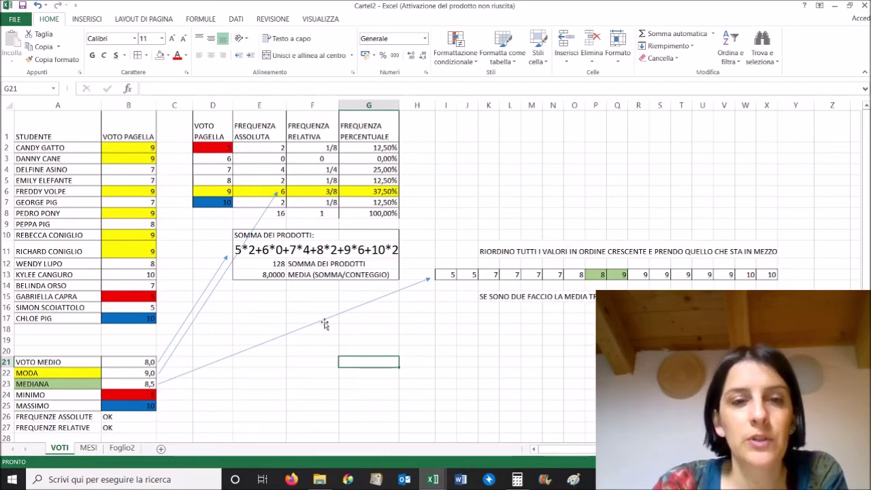
click(368, 149)
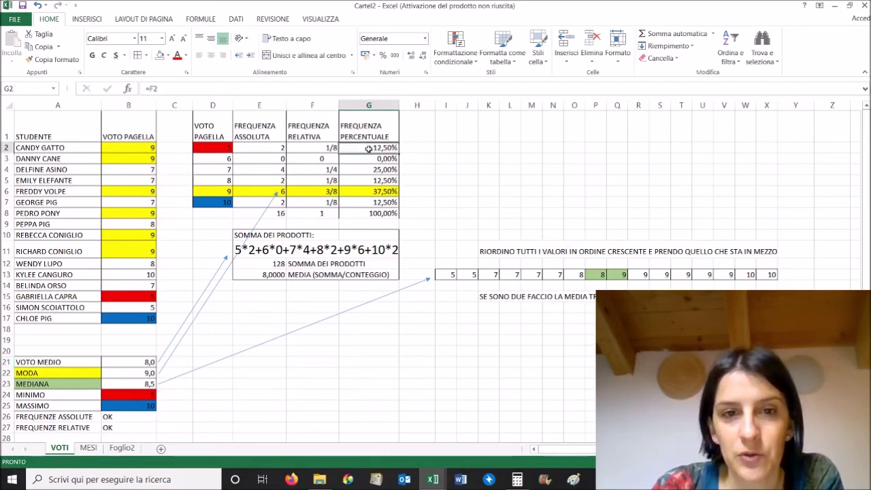
drag(316, 147, 316, 202)
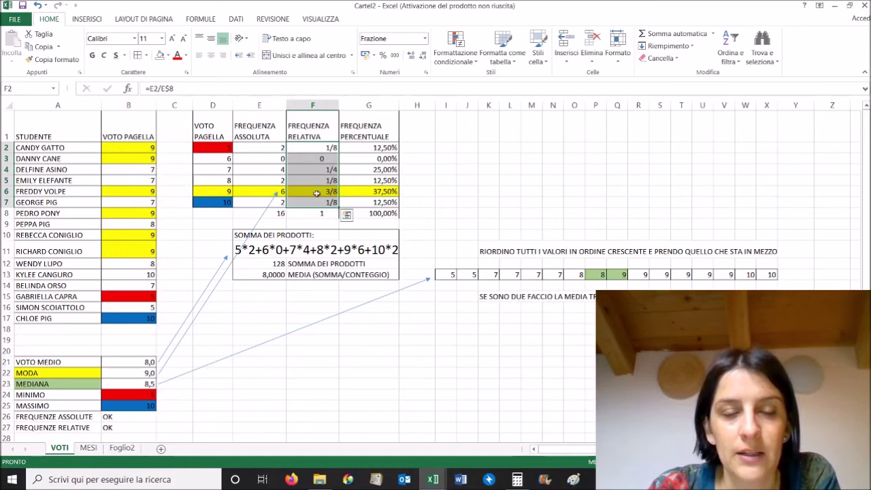
click(368, 263)
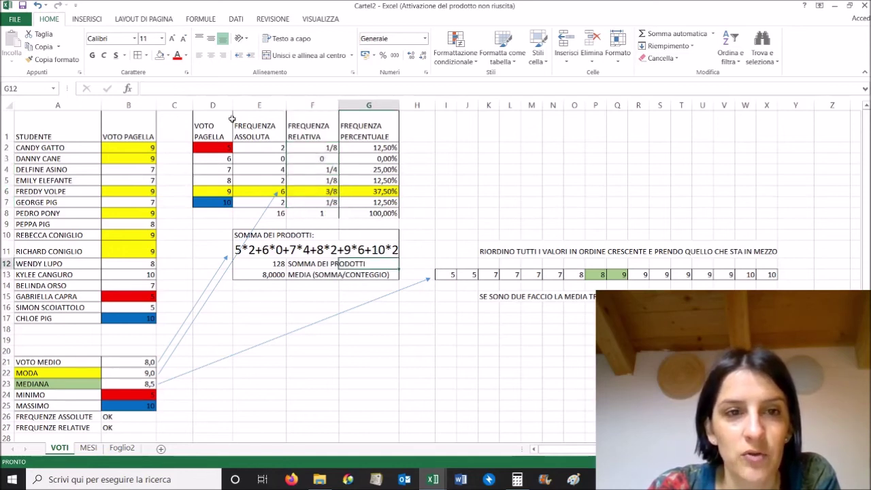
drag(207, 125, 282, 202)
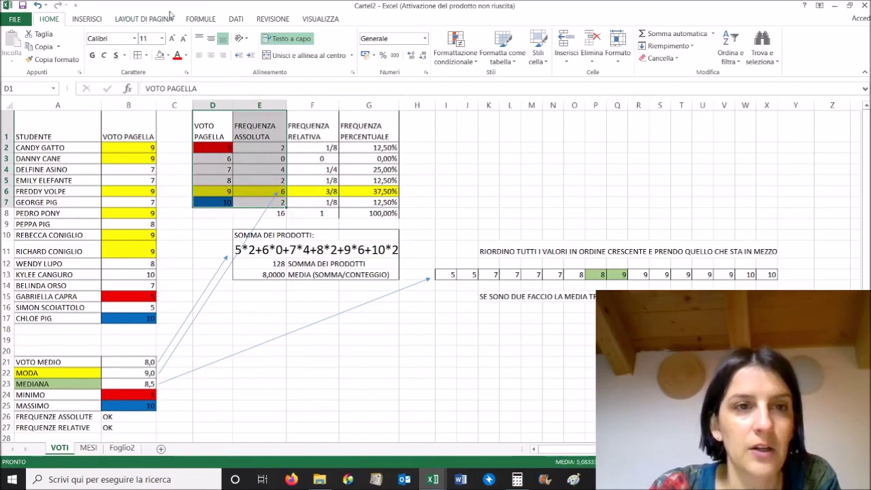
click(100, 22)
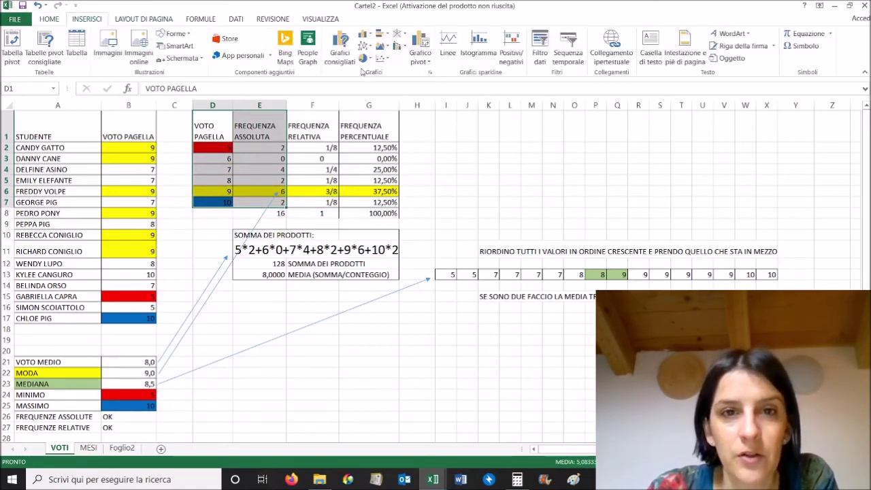
Insert a 2D pie chart of the frequencies, shrink it and place it beside the table
click(368, 62)
click(373, 93)
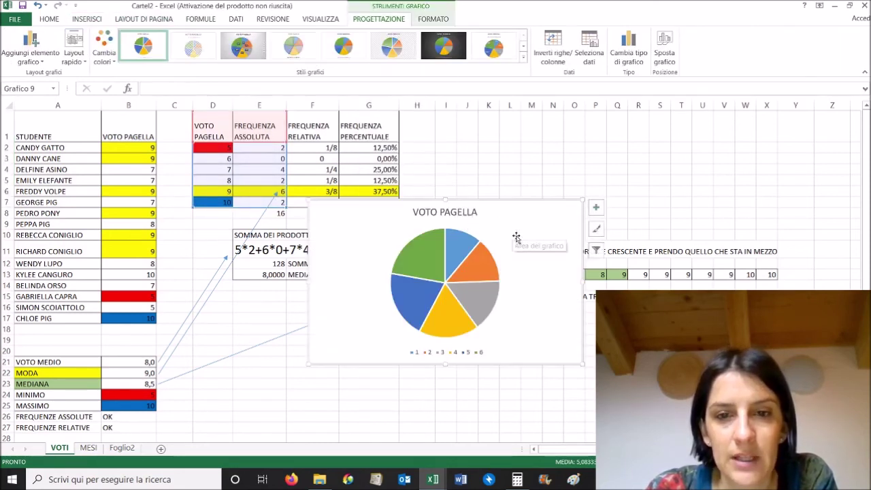
drag(516, 229, 623, 177)
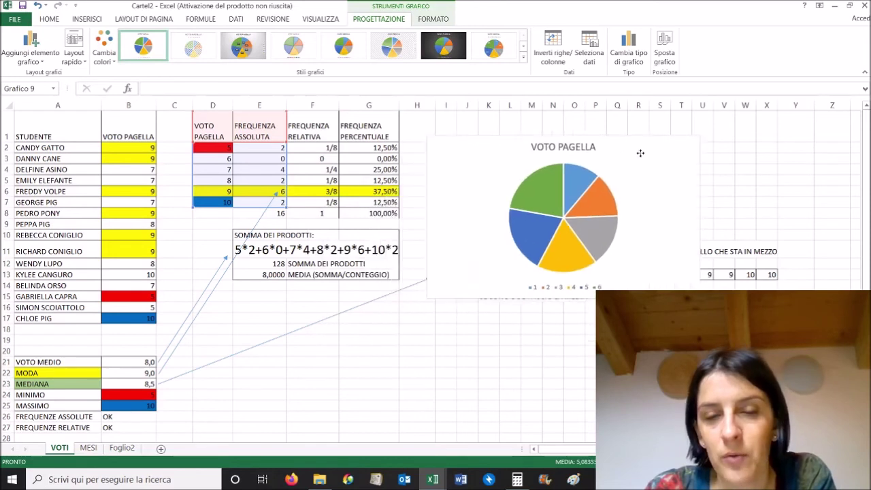
drag(622, 177, 622, 182)
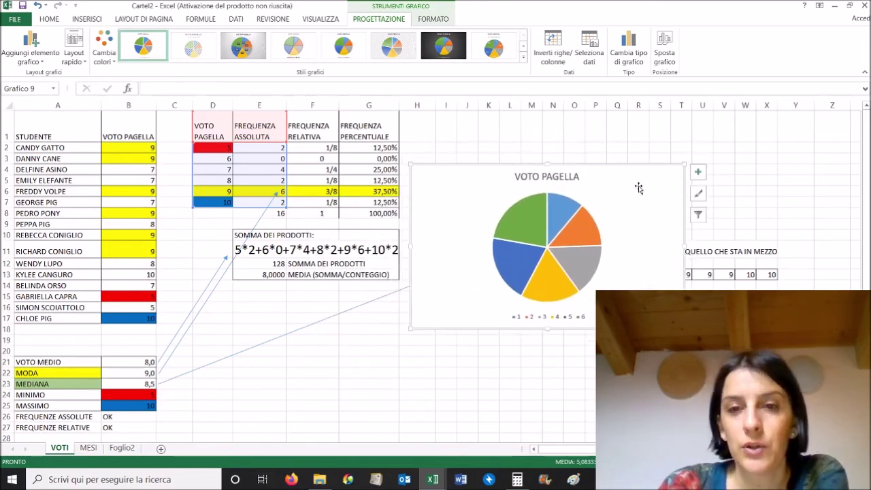
drag(596, 232, 623, 202)
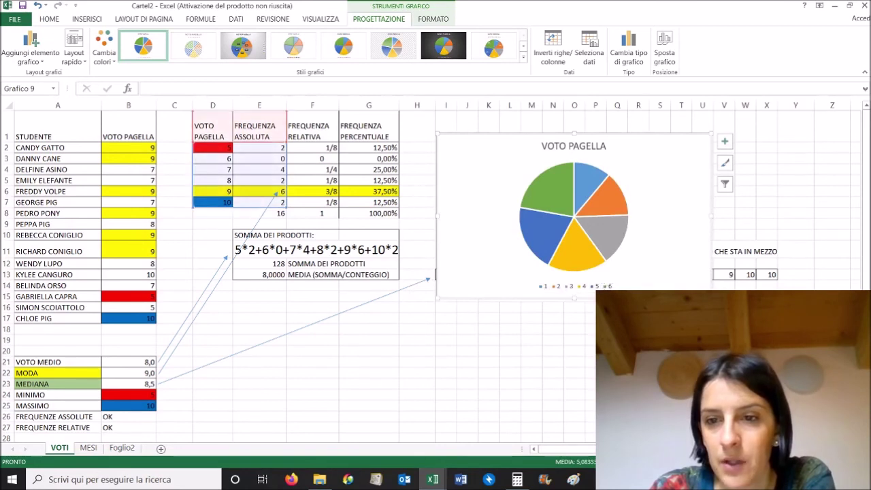
drag(711, 298, 672, 255)
drag(614, 210, 601, 194)
click(417, 406)
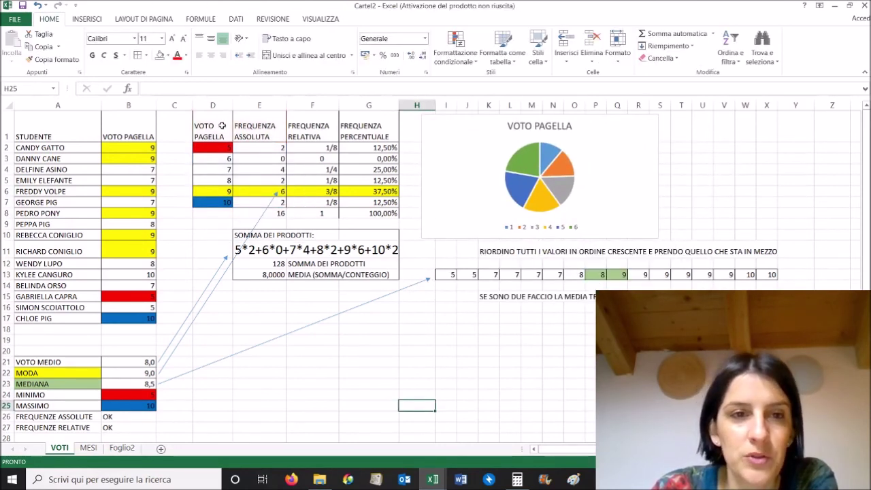
drag(221, 126, 272, 203)
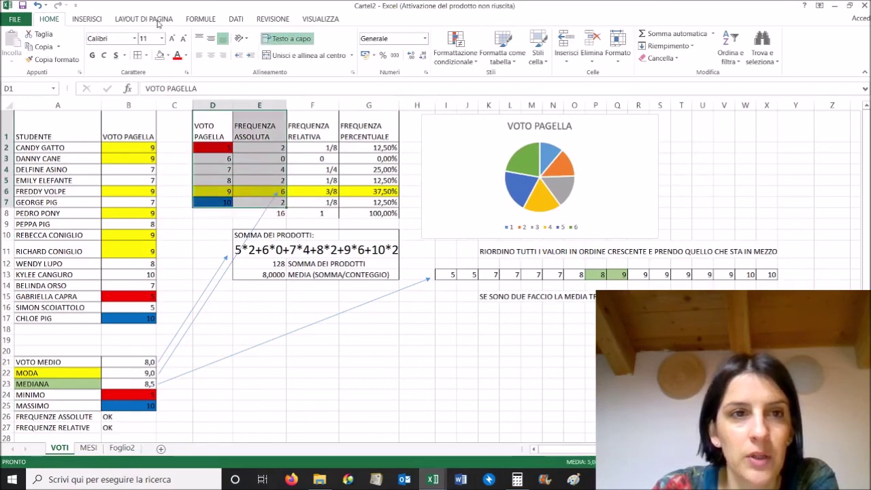
Insert a 2D clustered column chart of the grade table
click(87, 19)
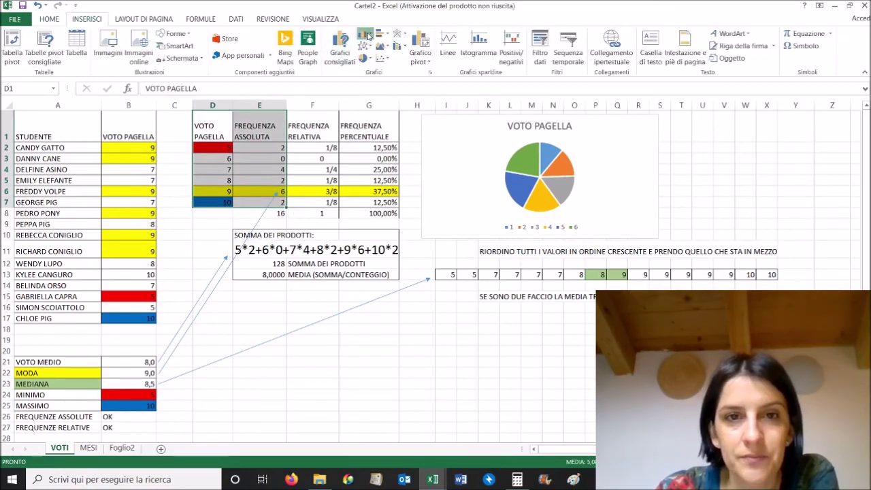
click(366, 35)
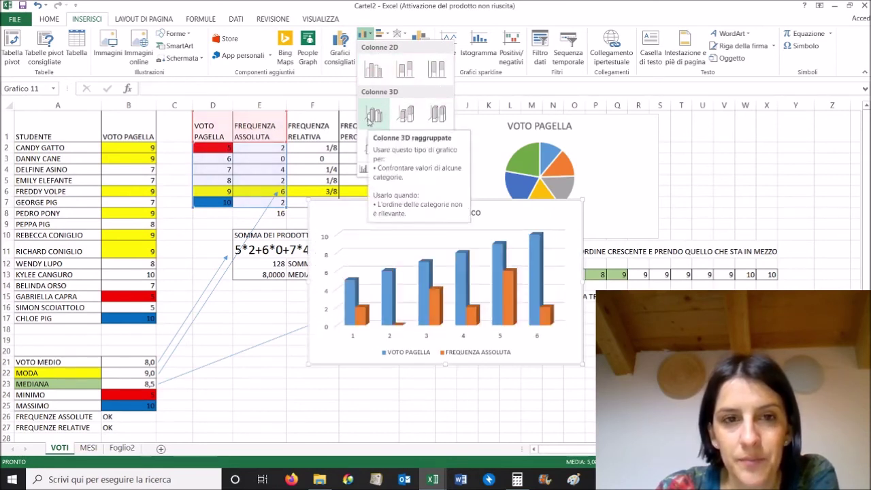
key(ctrl+z)
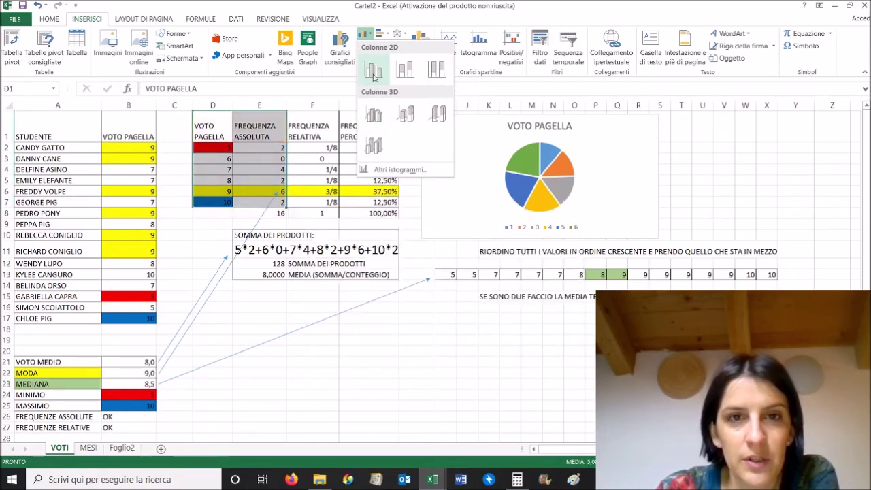
click(366, 35)
click(366, 34)
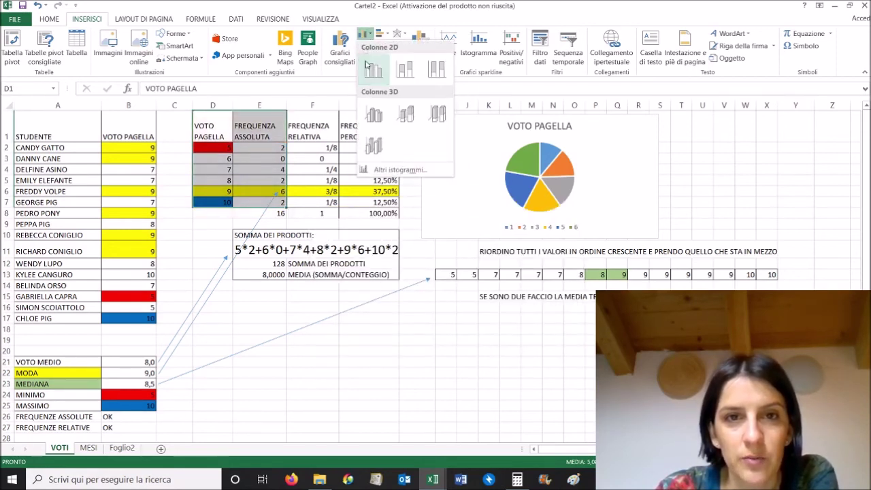
click(371, 56)
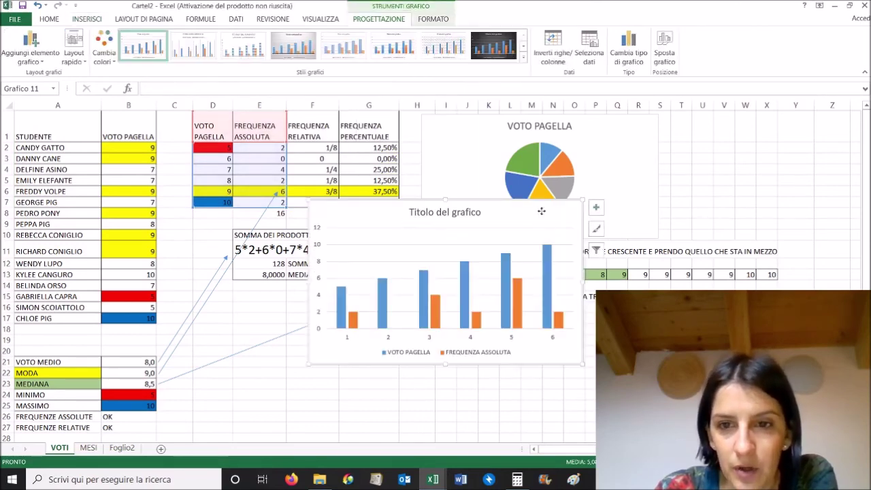
Move the column chart off the pie legend and hide its VOTO PAGELLA series
drag(540, 211, 528, 243)
click(586, 284)
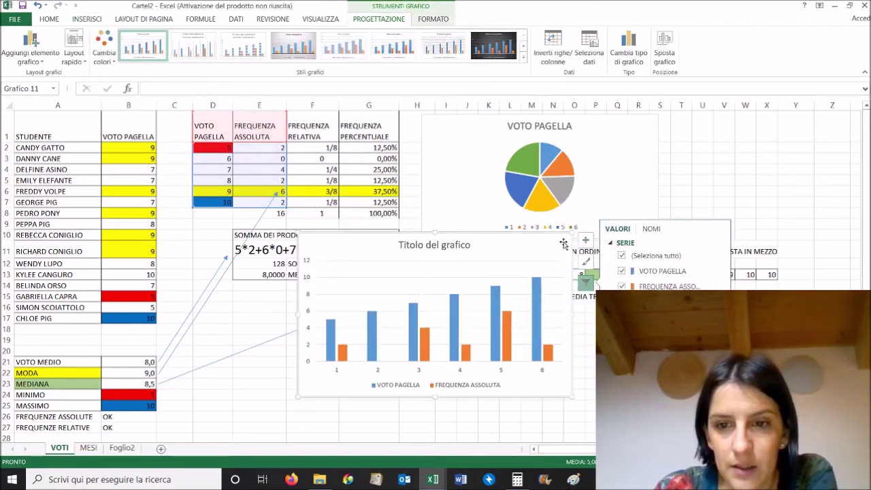
click(621, 271)
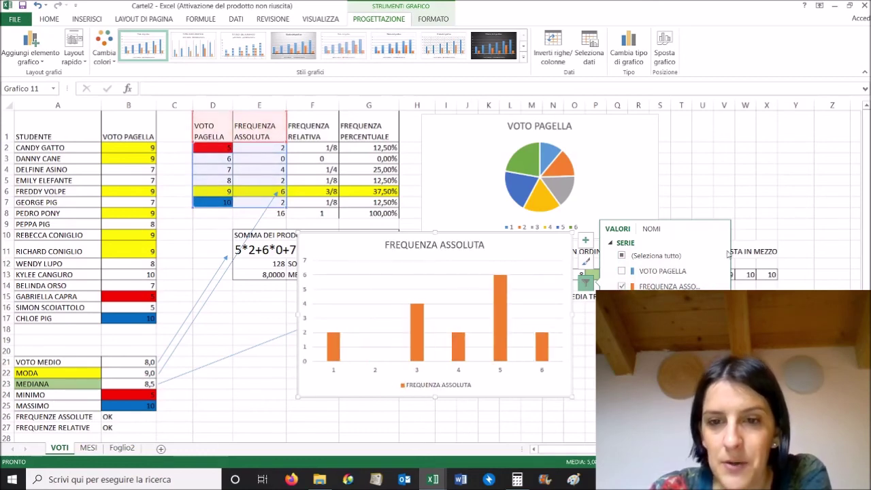
click(746, 171)
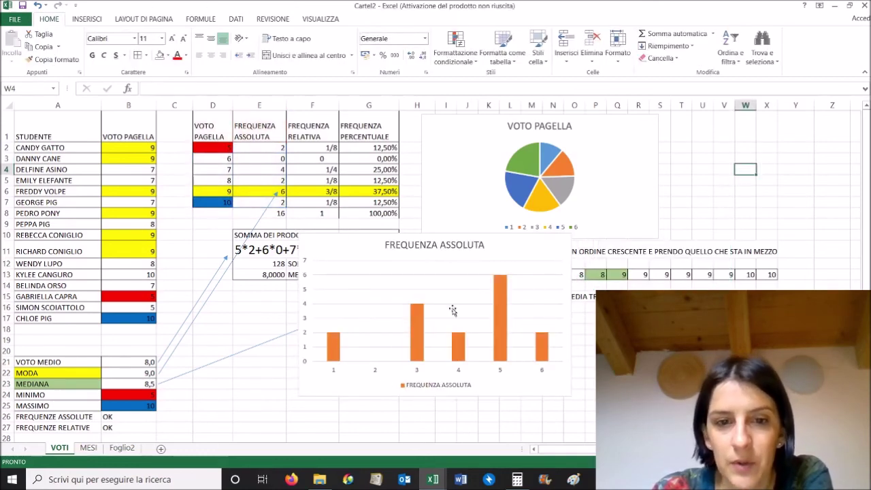
Set the column chart's axis labels to grades D2:D7 and exclude the VOTO PAGELLA series
drag(402, 365, 398, 387)
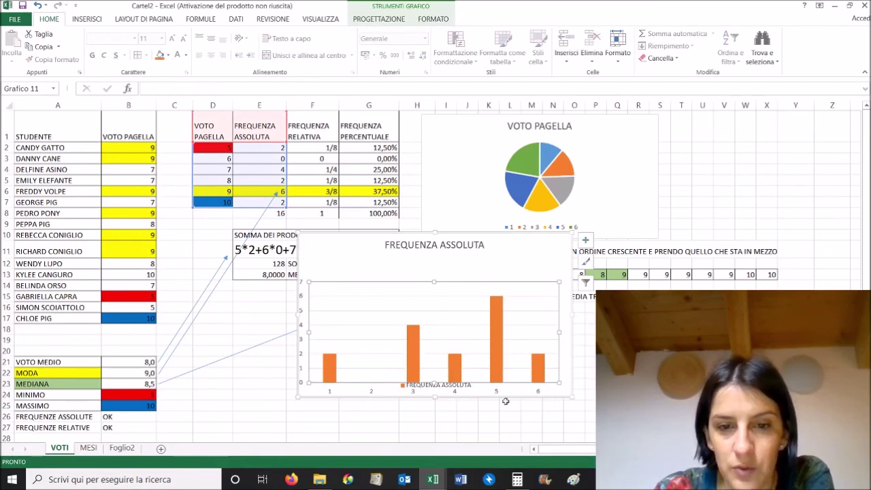
right_click(484, 324)
click(520, 408)
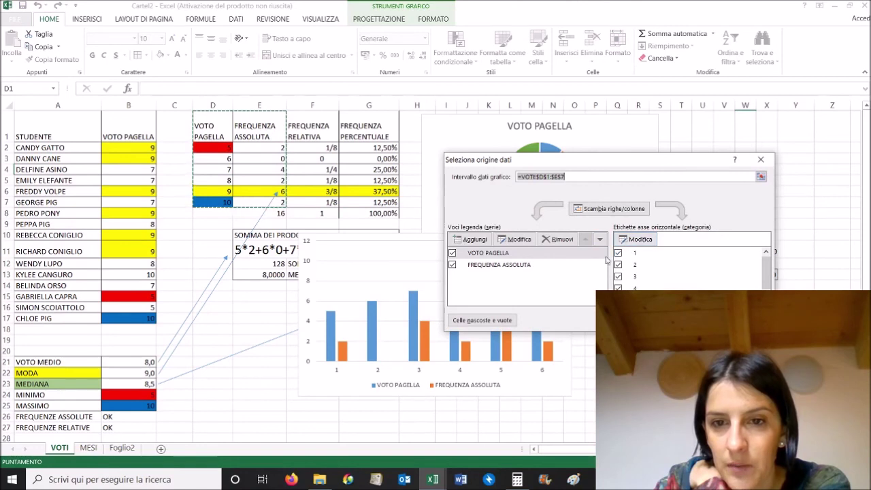
click(636, 239)
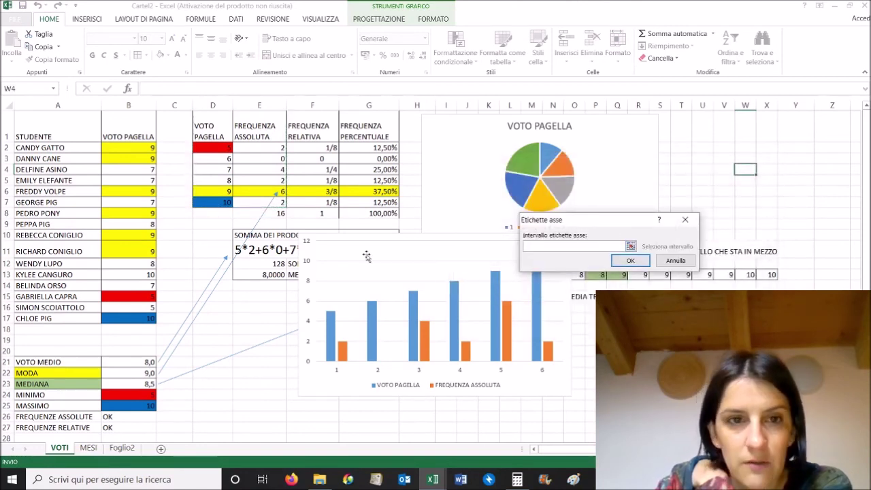
drag(212, 147, 218, 202)
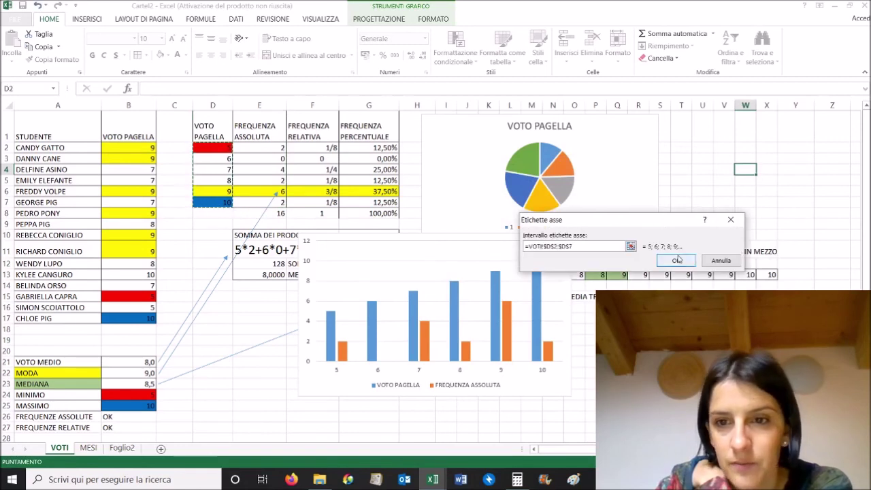
click(678, 260)
click(453, 253)
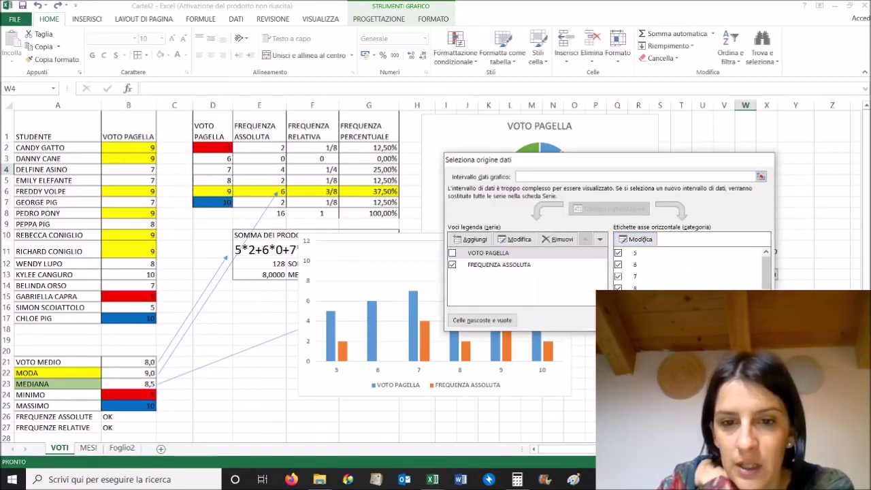
click(694, 320)
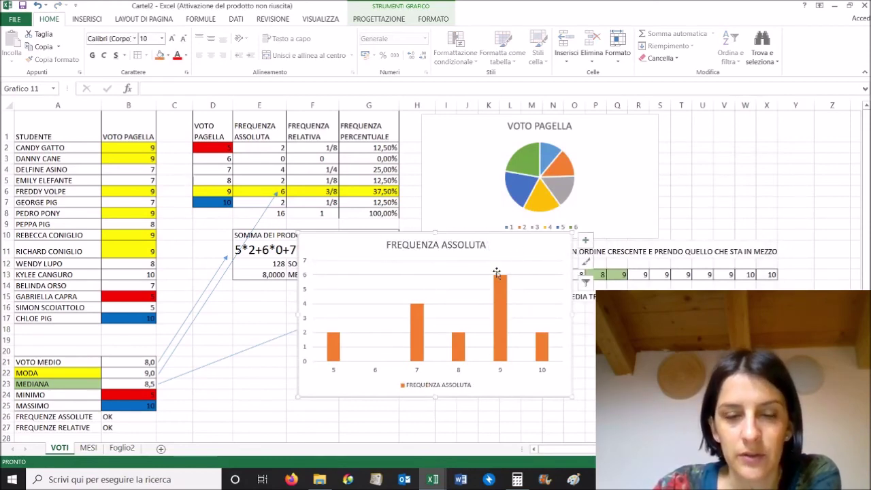
Move the column chart lower left on the sheet
drag(401, 242, 349, 293)
click(633, 204)
click(672, 164)
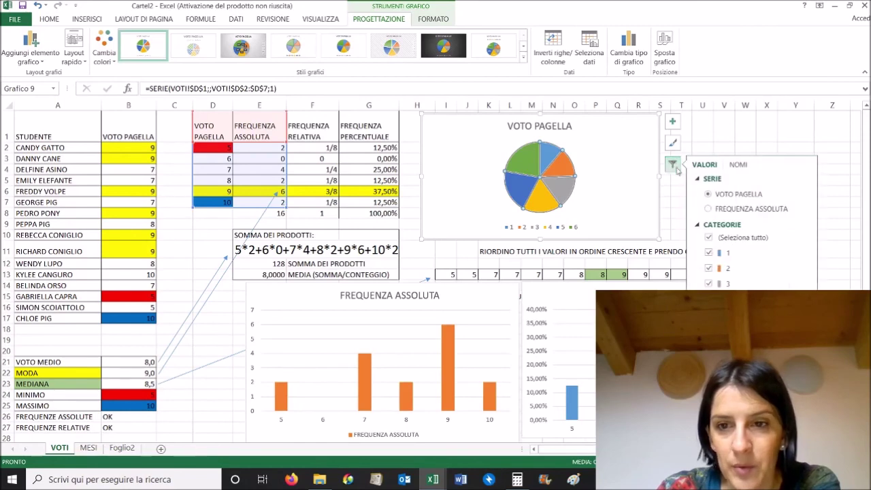
Set the pie chart's category labels to the grades in D2:D7
click(714, 358)
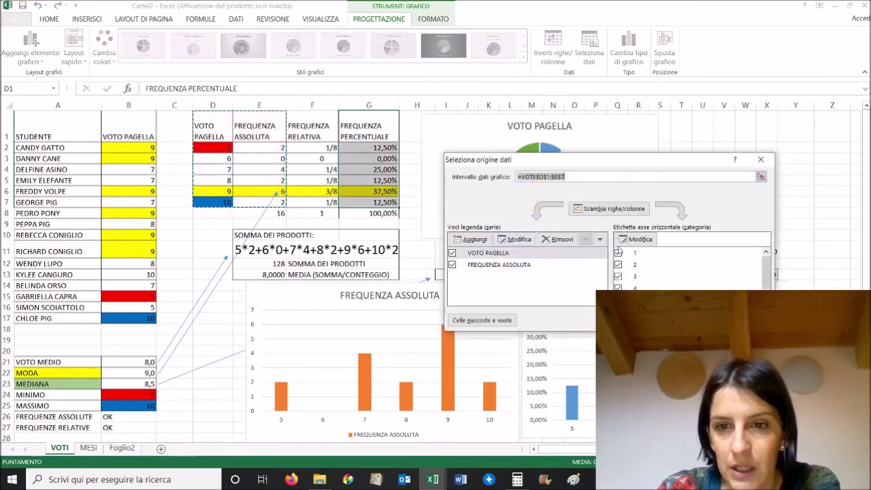
click(627, 242)
drag(204, 147, 201, 199)
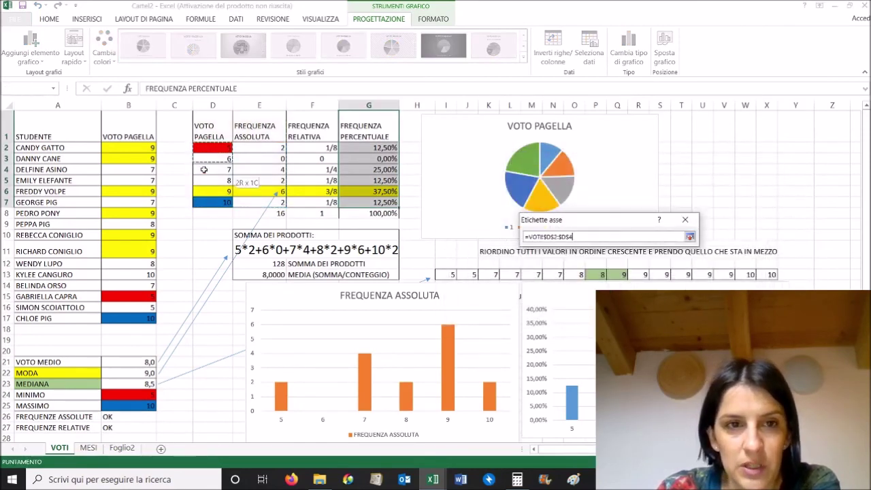
click(715, 261)
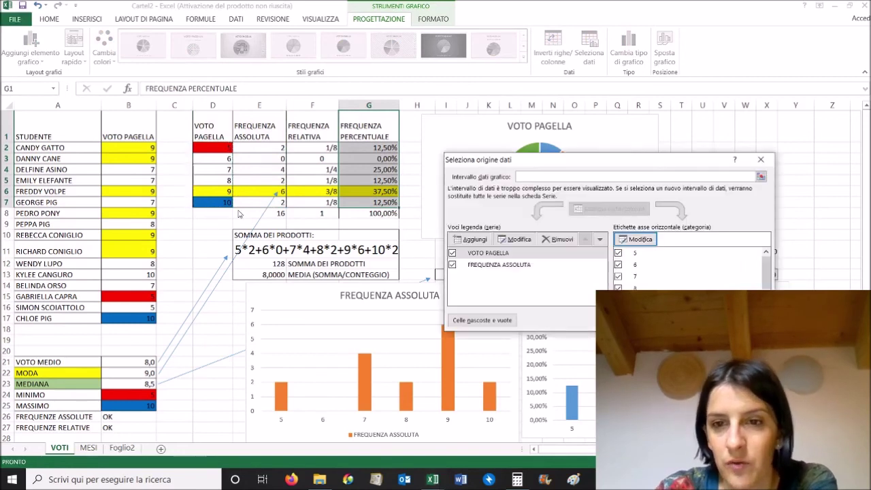
Keep only the FREQUENZA ASSOLUTA series in the pie, then undo that change
click(452, 264)
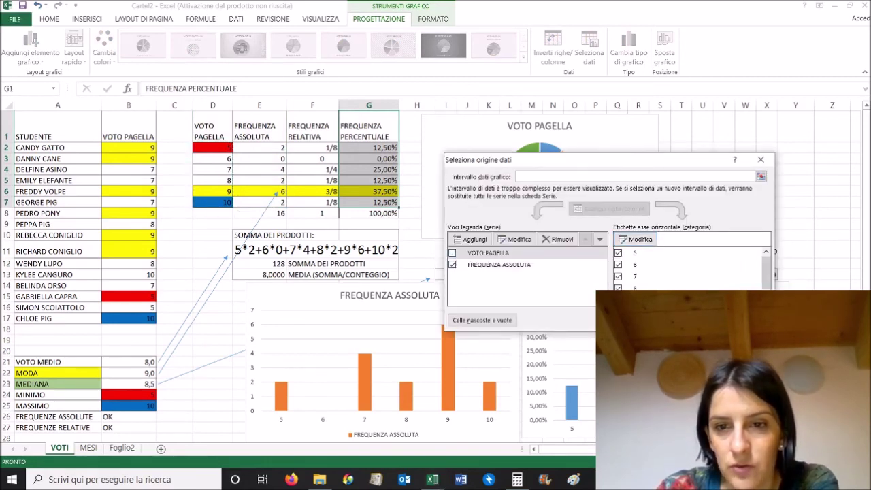
key(Return)
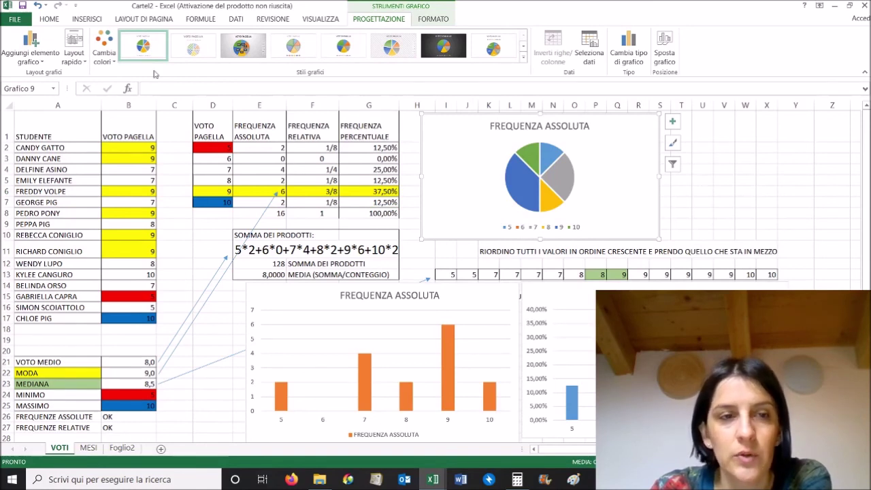
click(37, 6)
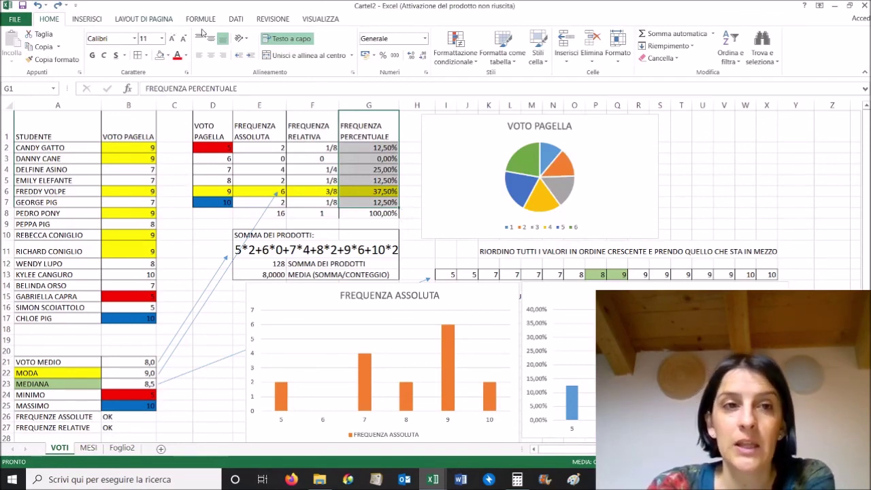
Compare both pie versions with undo and redo, ending on the FREQUENZA ASSOLUTA pie
click(58, 6)
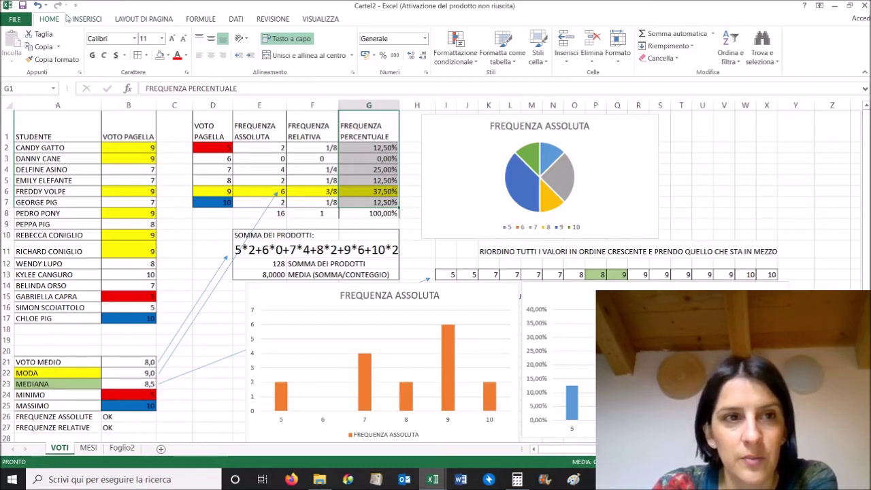
click(38, 6)
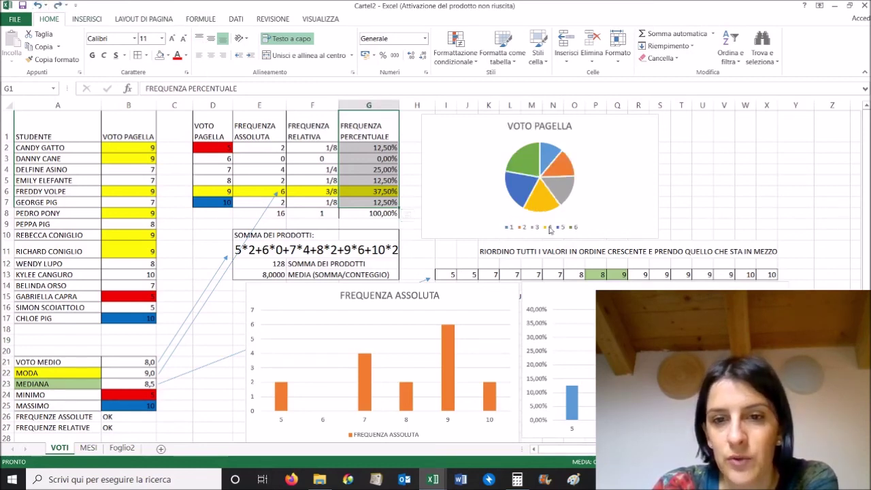
click(58, 6)
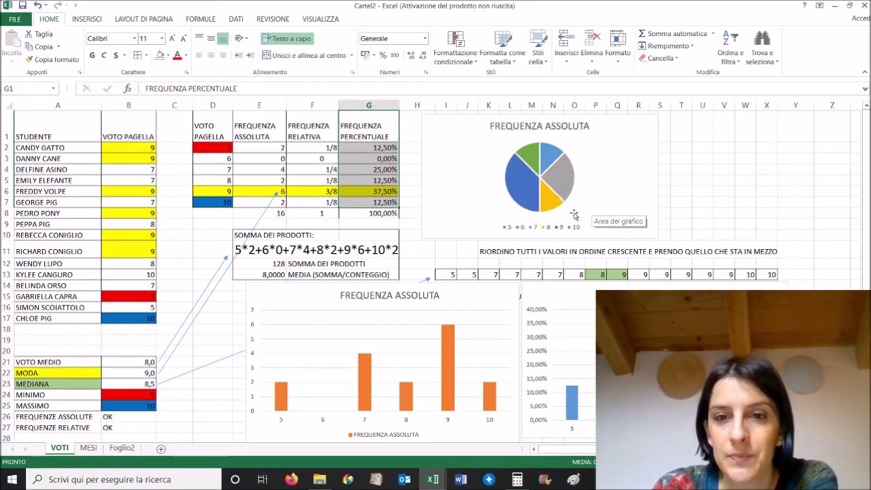
Enlarge the pie chart toward the lower right
click(631, 130)
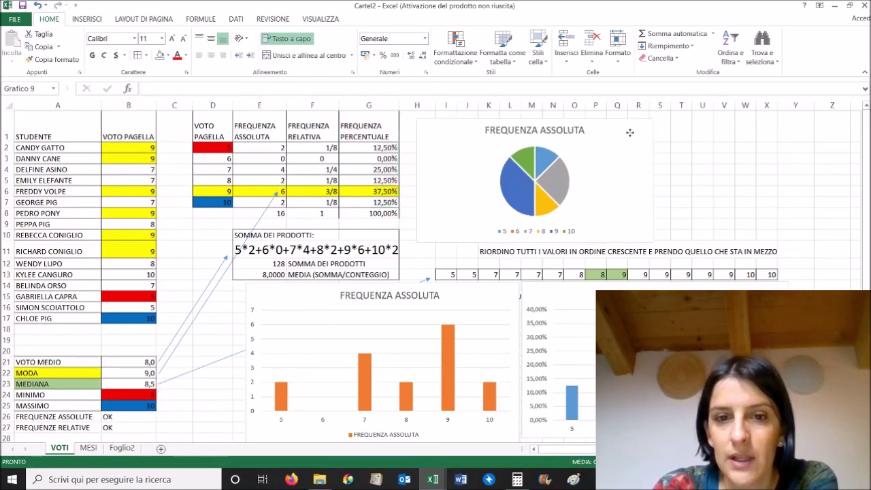
drag(658, 237, 757, 271)
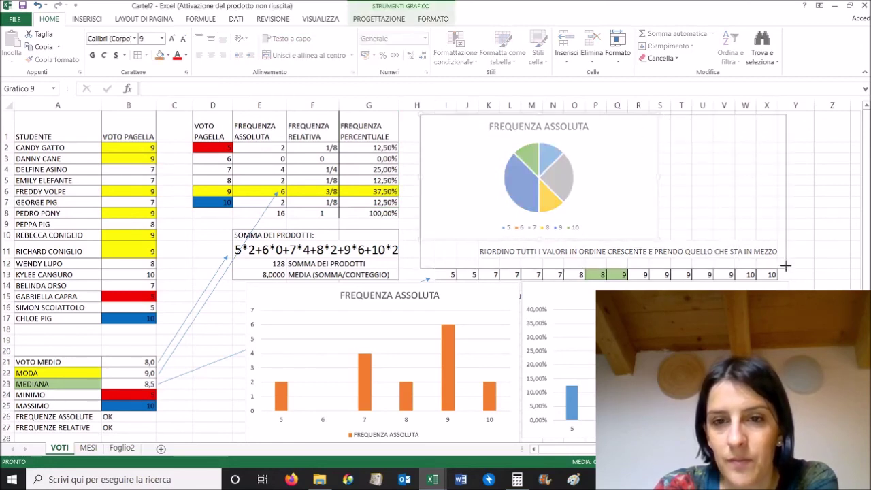
drag(758, 271, 786, 280)
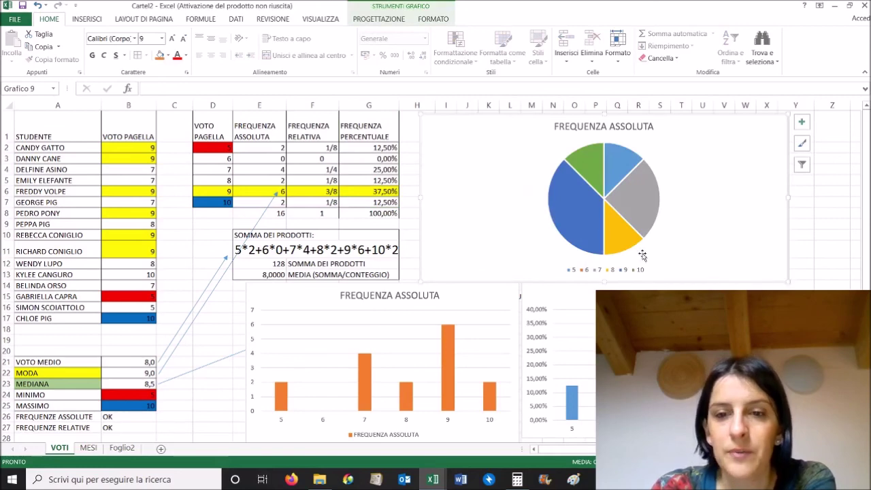